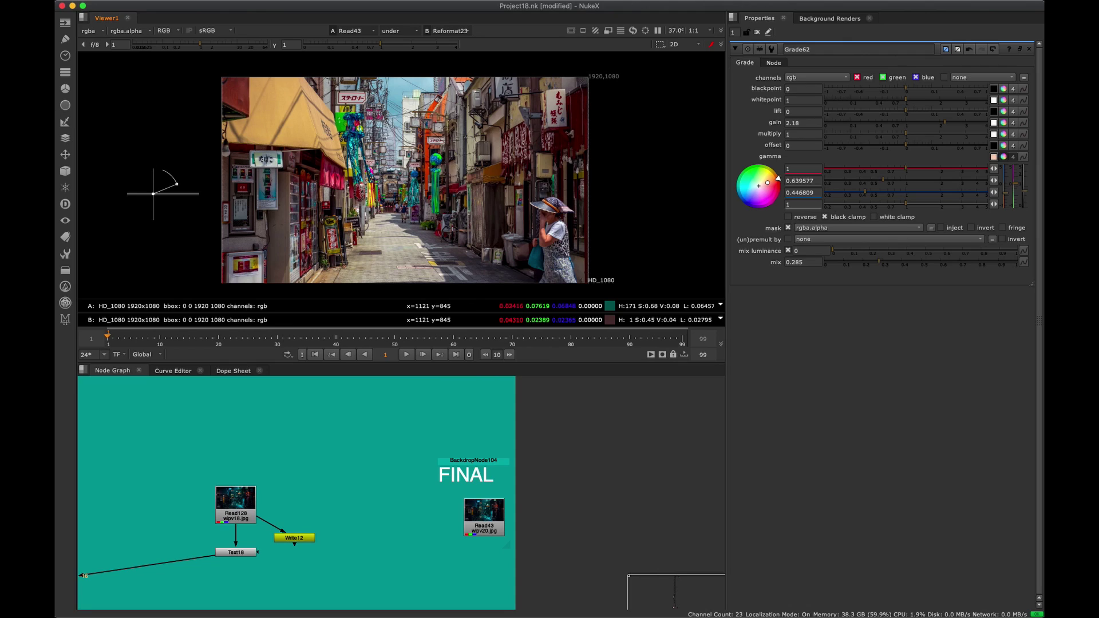
Wipe across the viewer to compare the final image Read43 with the original photo Reformat23.
drag(153, 193, 645, 193)
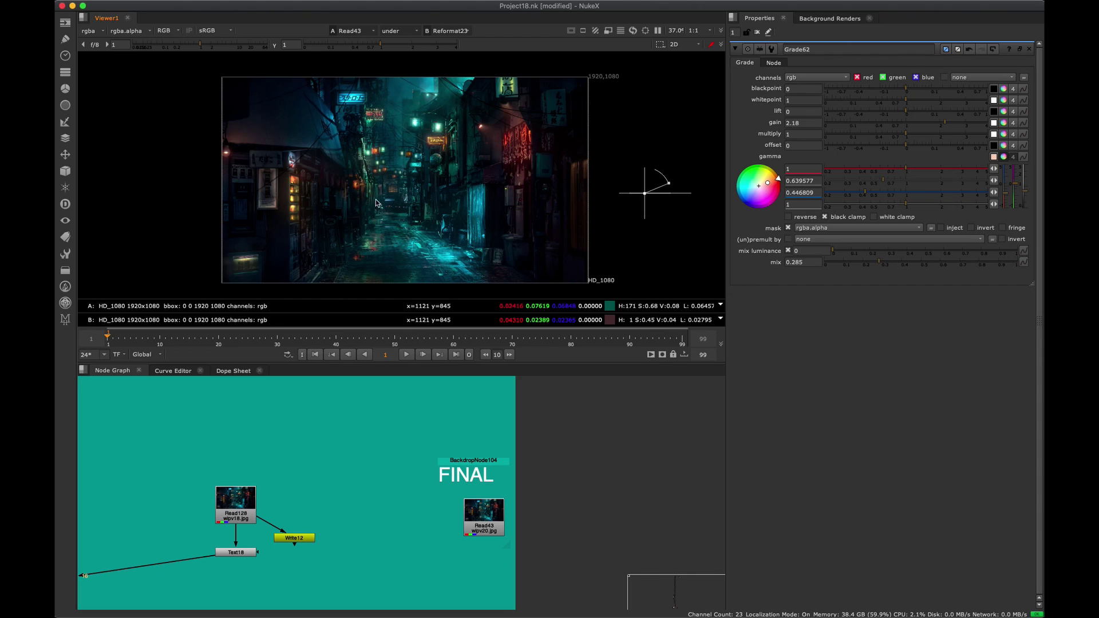
drag(643, 195, 616, 183)
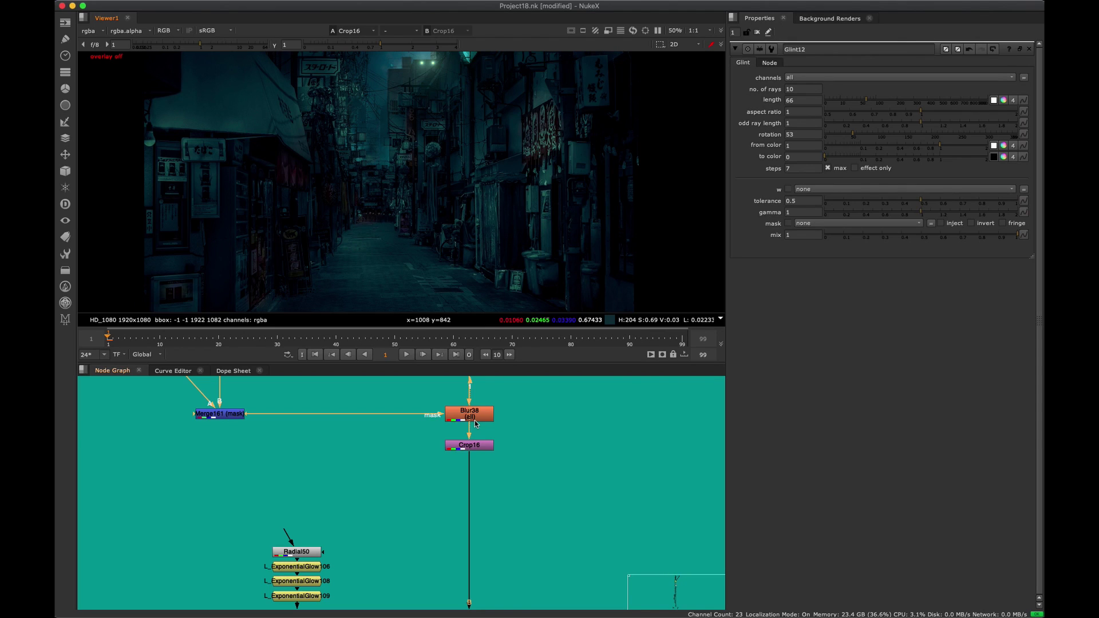
Look through the node graph around Blur38 and Crop16 and down to the Restore Color and Wires group.
middle_drag(465, 437, 392, 483)
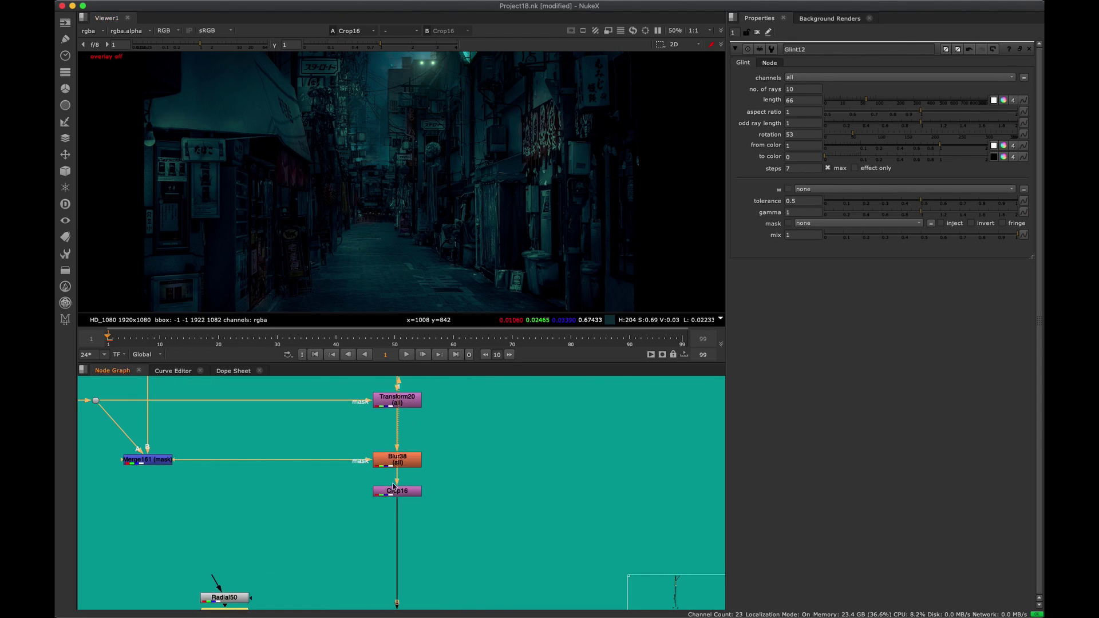
middle_drag(329, 424, 362, 479)
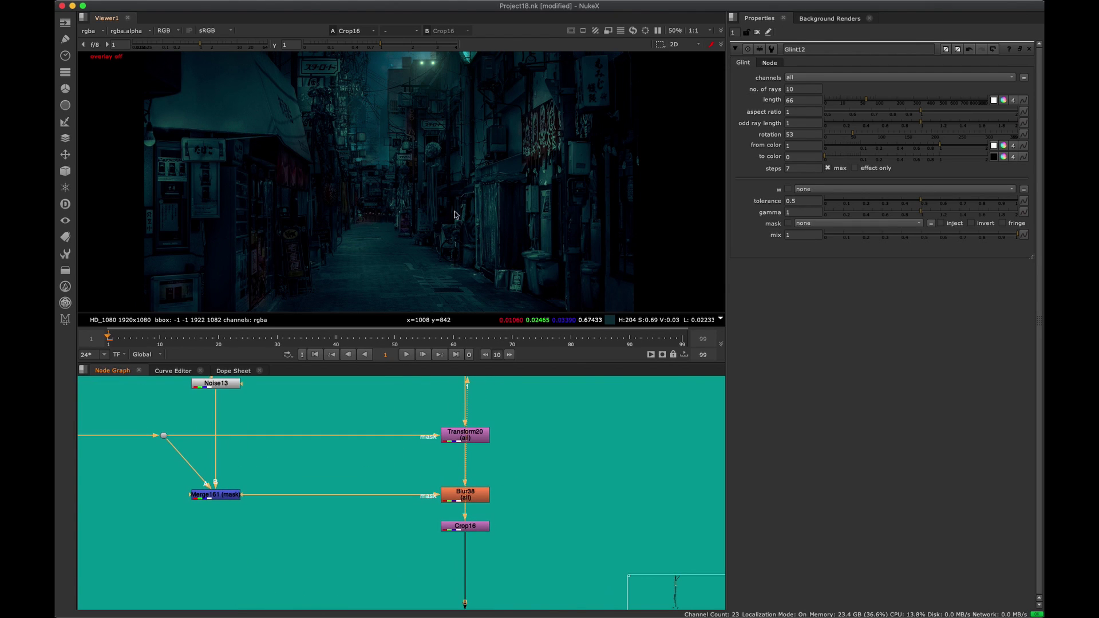
scroll(375, 437, down, 4)
key(space)
scroll(470, 189, down, 6)
middle_drag(456, 547, 464, 69)
middle_drag(479, 395, 460, 292)
alt+middle_drag(460, 291, 481, 336)
scroll(611, 336, up, 3)
key(space)
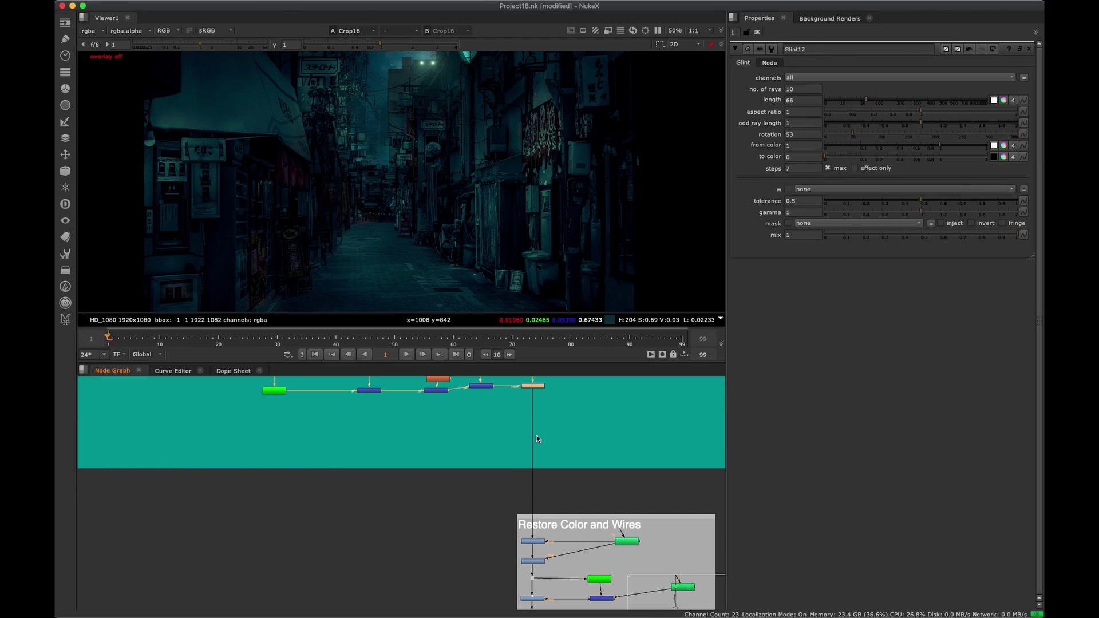
Load Crop16 and Grade612 into the viewer's two inputs to compare them.
middle_drag(385, 450, 391, 472)
scroll(395, 469, down, 5)
middle_drag(420, 383, 415, 474)
alt+middle_drag(398, 440, 502, 396)
middle_drag(474, 527, 543, 482)
click(430, 530)
key(2)
click(433, 508)
key(1)
middle_drag(503, 532, 306, 458)
key(2)
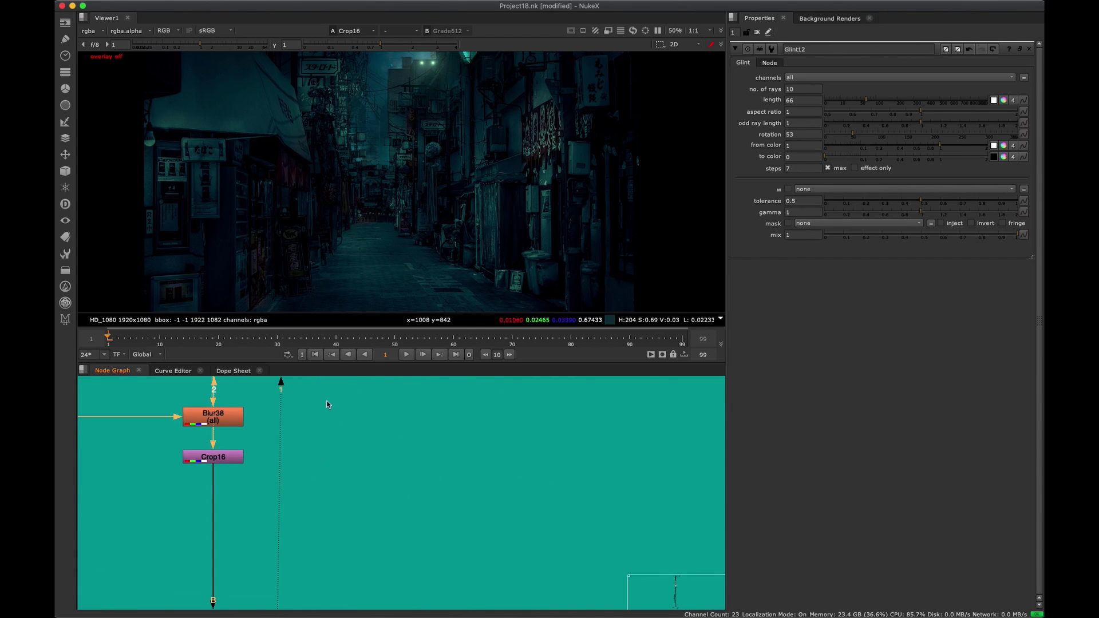
Add a Grade node and connect its input to Crop16 as a side branch.
middle_drag(327, 402, 398, 407)
drag(450, 477, 451, 498)
key(g)
drag(371, 451, 296, 462)
Add a Radial node, connect it to the new Grade's mask input and view the Grade.
click(520, 440)
key(Tab)
text(rad)
key(Return)
drag(483, 475, 479, 498)
key(1)
Move the Radial's area over the lanterns, at about x 732, y 523, r 1692, t 1063.
drag(540, 433, 540, 429)
key(o)
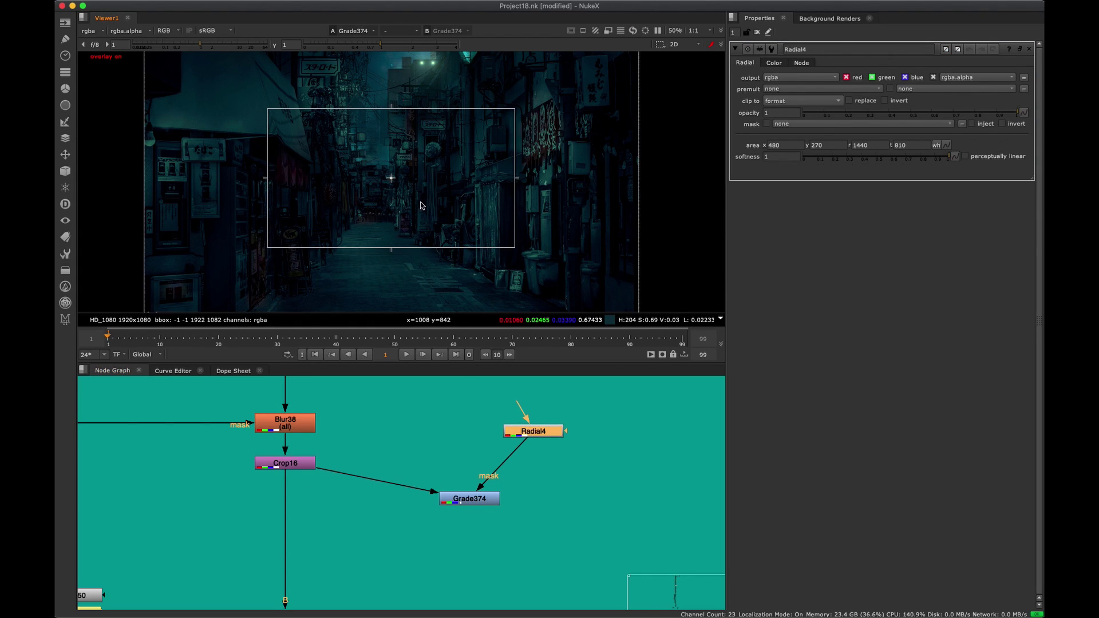
scroll(425, 161, up, 3)
drag(395, 126, 484, 136)
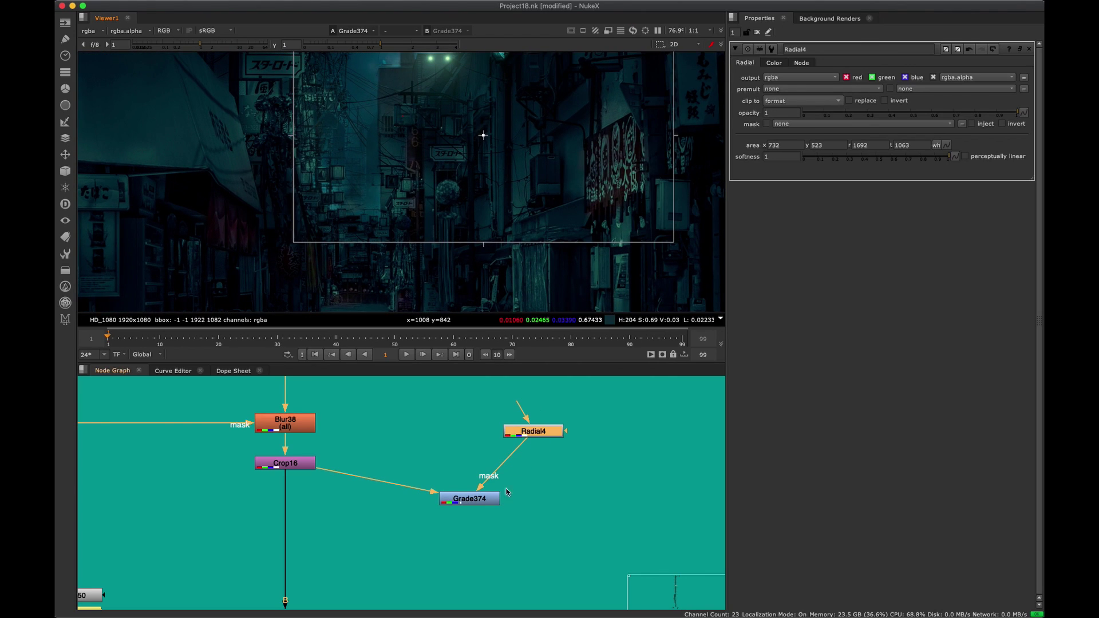
Set Grade374's gain to 4 and tint its multiply teal at about 0.35 red, 2.08 green and 1.35 blue.
double_click(476, 503)
drag(474, 505, 476, 506)
mouse_move(936, 129)
mouse_down()
mouse_move(991, 126)
mouse_move(945, 139)
mouse_up()
click(1002, 135)
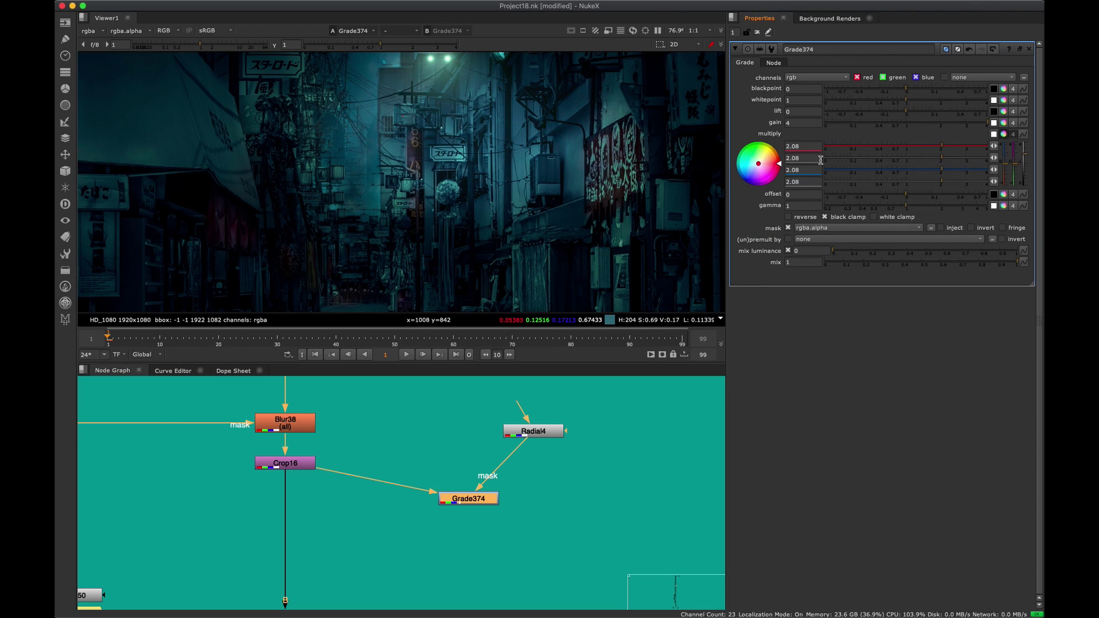
drag(750, 162, 744, 156)
Cut the Grade and Radial nodes out of the Crop16 branch.
middle_drag(562, 455, 369, 495)
scroll(369, 496, down, 10)
key(Delete)
Paste the Grade and Radial in the green backdrop, connect the Grade after the last screen merge and view it.
middle_drag(561, 435, 343, 515)
key(space)
middle_drag(492, 297, 395, 446)
middle_drag(538, 238, 580, 378)
scroll(572, 383, up, 12)
middle_drag(603, 431, 596, 356)
key(super+v)
middle_drag(520, 423, 516, 419)
scroll(516, 423, up, 2)
drag(523, 373, 402, 344)
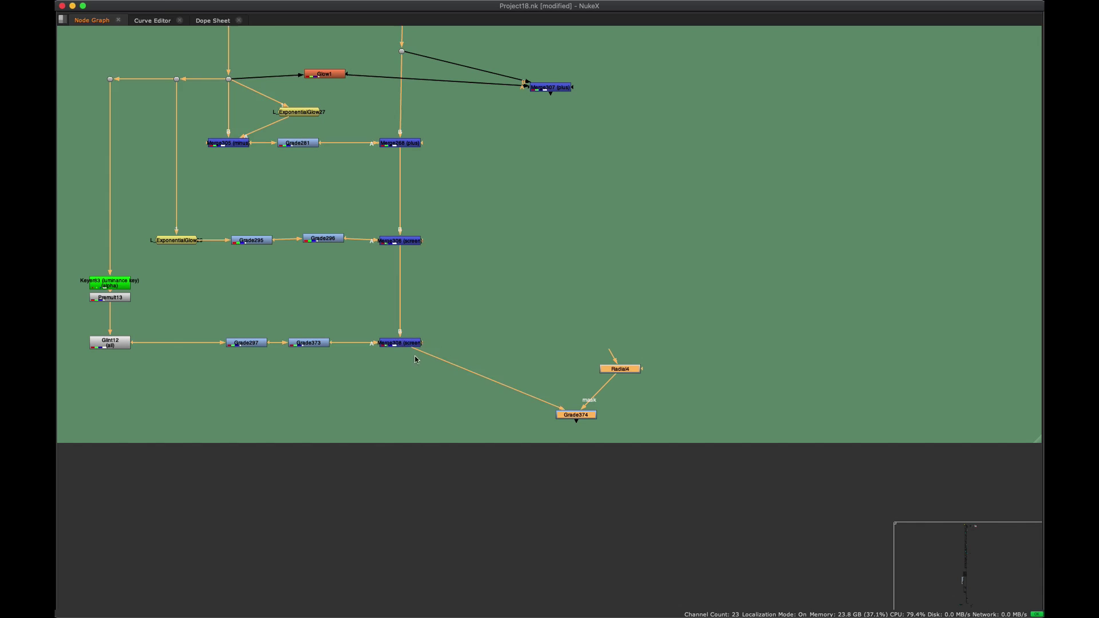
key(space)
key(1)
Move the Grade and its Radial mask up the green backdrop and insert the Grade into the main pipe below Blur60.
middle_drag(576, 444, 429, 542)
drag(576, 405, 425, 508)
scroll(429, 458, down, 4)
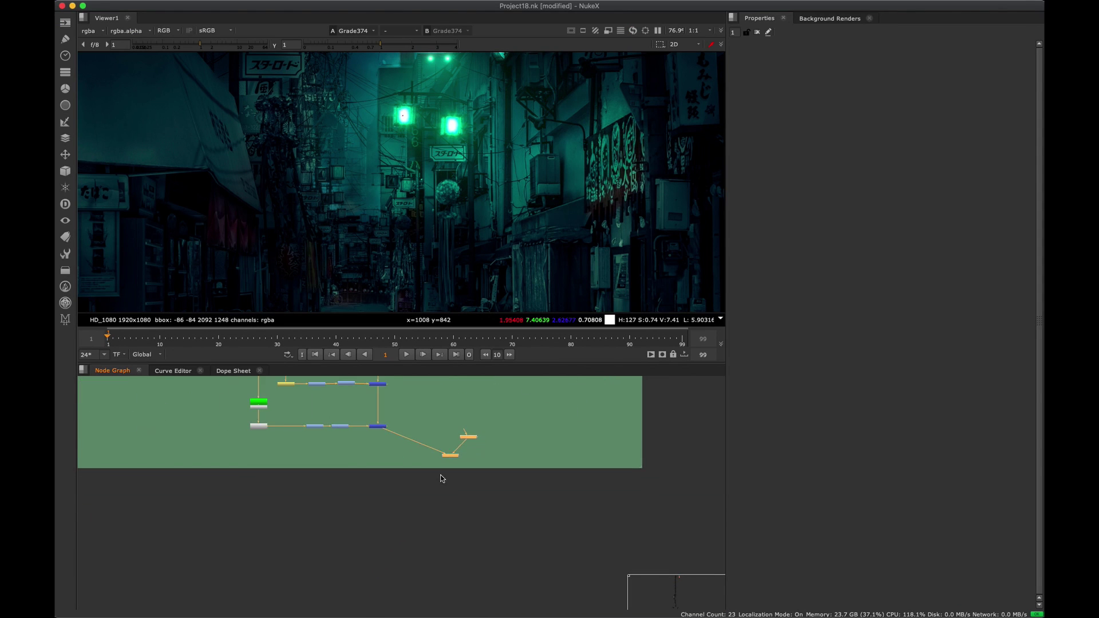
key(space)
scroll(468, 302, up, 3)
middle_drag(468, 299, 495, 322)
key(super+v)
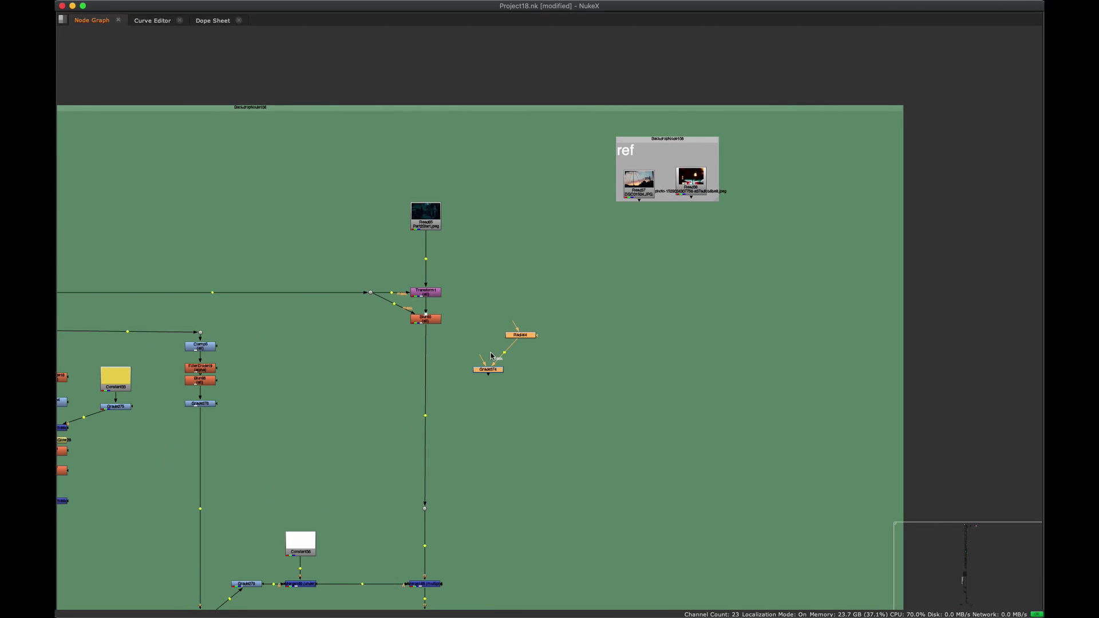
mouse_move(482, 355)
mouse_down()
mouse_move(430, 326)
mouse_move(480, 360)
mouse_up()
drag(481, 463, 371, 524)
key(space)
middle_drag(334, 505, 357, 600)
drag(513, 466, 511, 467)
View the relocated Grade and then the backdrop's final merge, Merge308, in the viewer.
key(1)
click(461, 472)
middle_drag(460, 472, 463, 426)
scroll(462, 426, down, 1)
scroll(514, 454, down, 6)
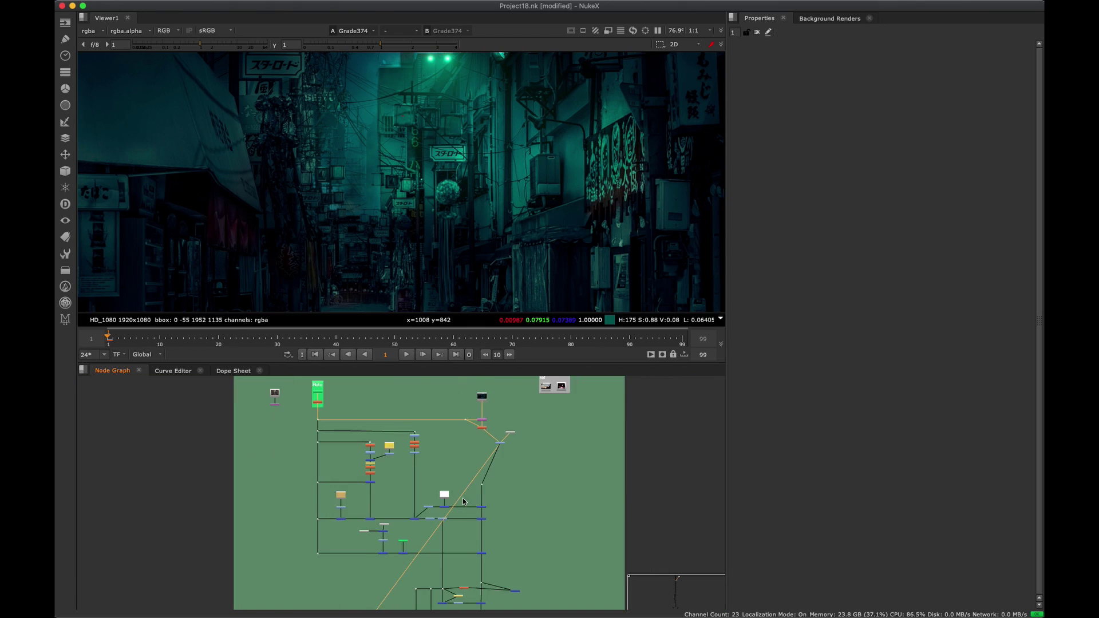
click(488, 465)
key(1)
middle_drag(549, 427, 485, 562)
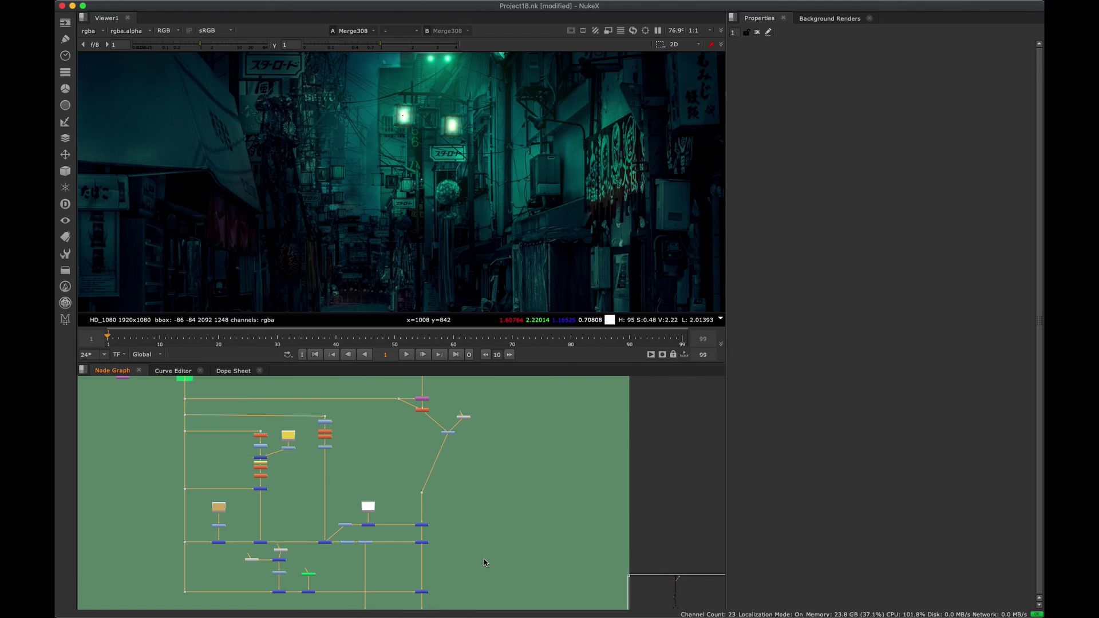
Narrow Radial4 and place it around the lanterns at about x 967, y 378, r 1391, t 1036.
scroll(423, 487, up, 3)
middle_drag(484, 378, 486, 465)
double_click(515, 434)
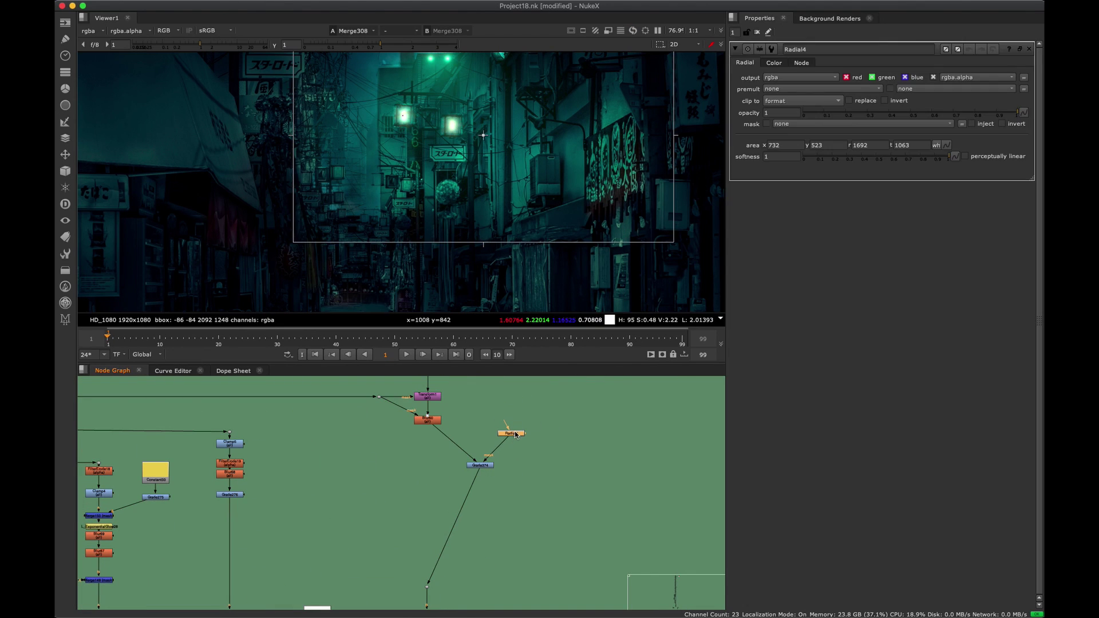
drag(672, 242, 461, 289)
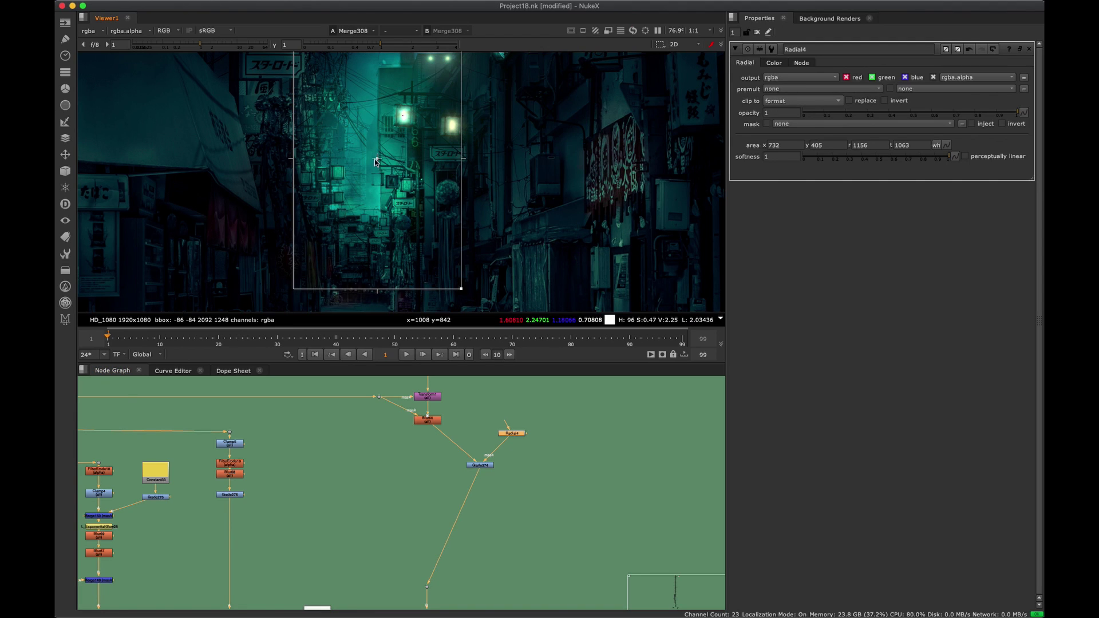
drag(376, 161, 479, 174)
key(o)
key(minus)
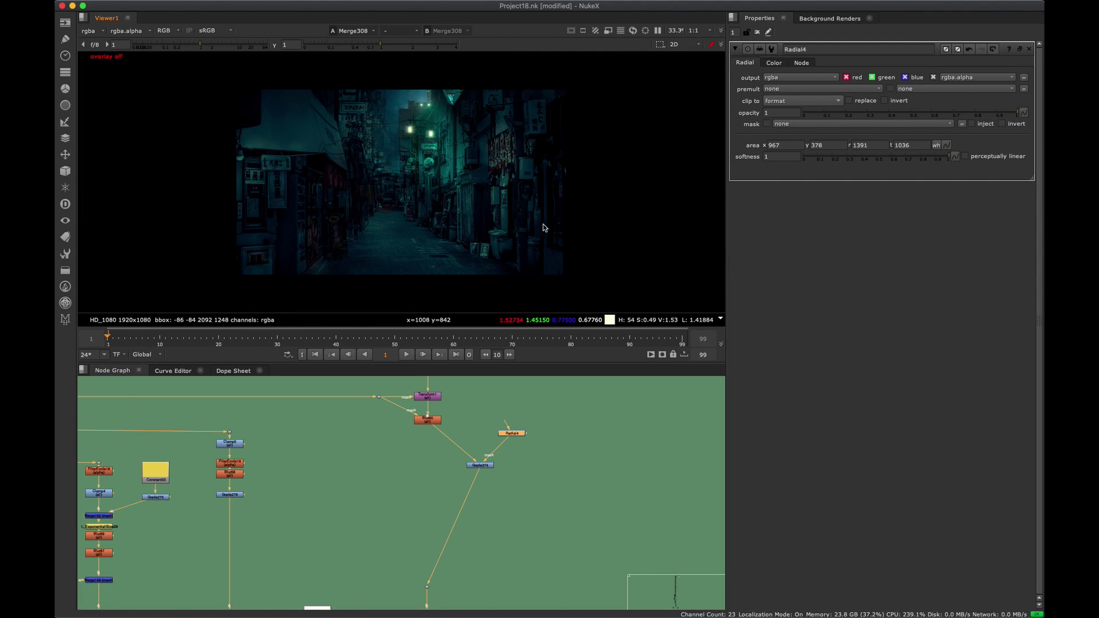
Shift Grade374's multiply tint to about 0.69 red, 2.08 green and 1.08 blue.
double_click(479, 464)
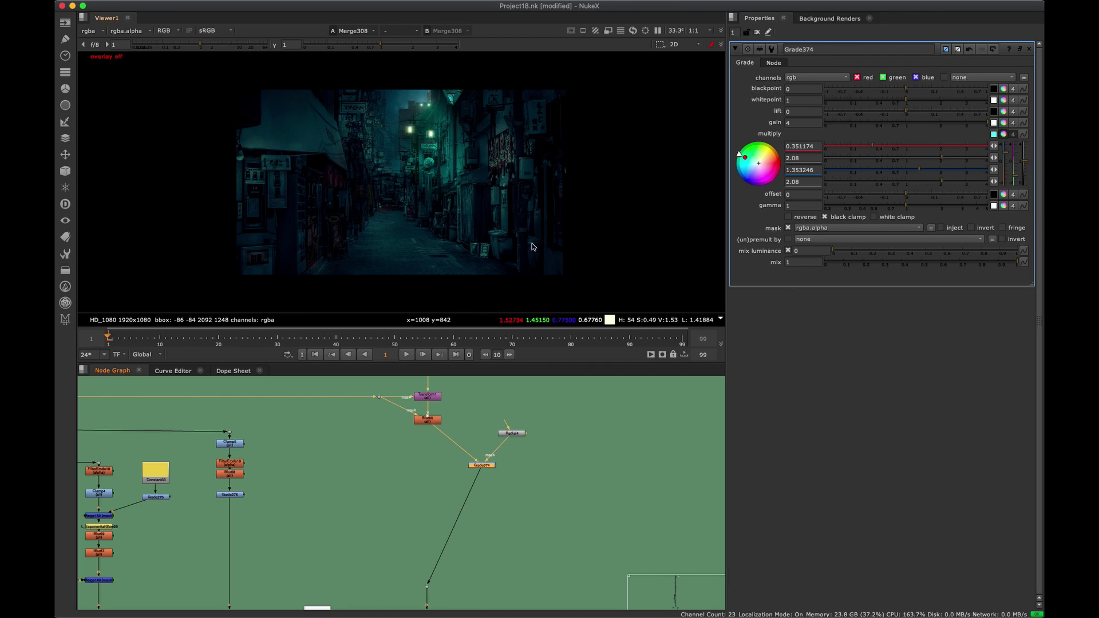
scroll(412, 155, up, 5)
middle_drag(478, 151, 387, 179)
drag(751, 163, 776, 150)
scroll(434, 205, down, 4)
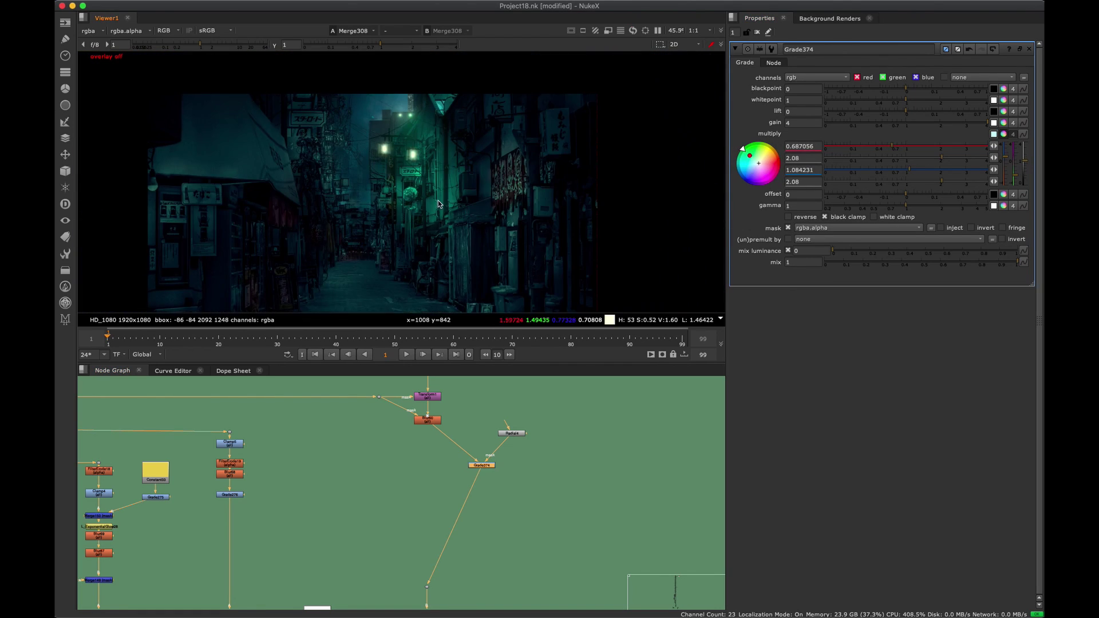
middle_drag(434, 206, 456, 201)
Duplicate Radial4 and combine the copy with it through a Merge (over) feeding Grade374's mask.
click(511, 425)
middle_drag(560, 423, 515, 436)
key(super+c)
scroll(515, 436, up, 5)
click(523, 441)
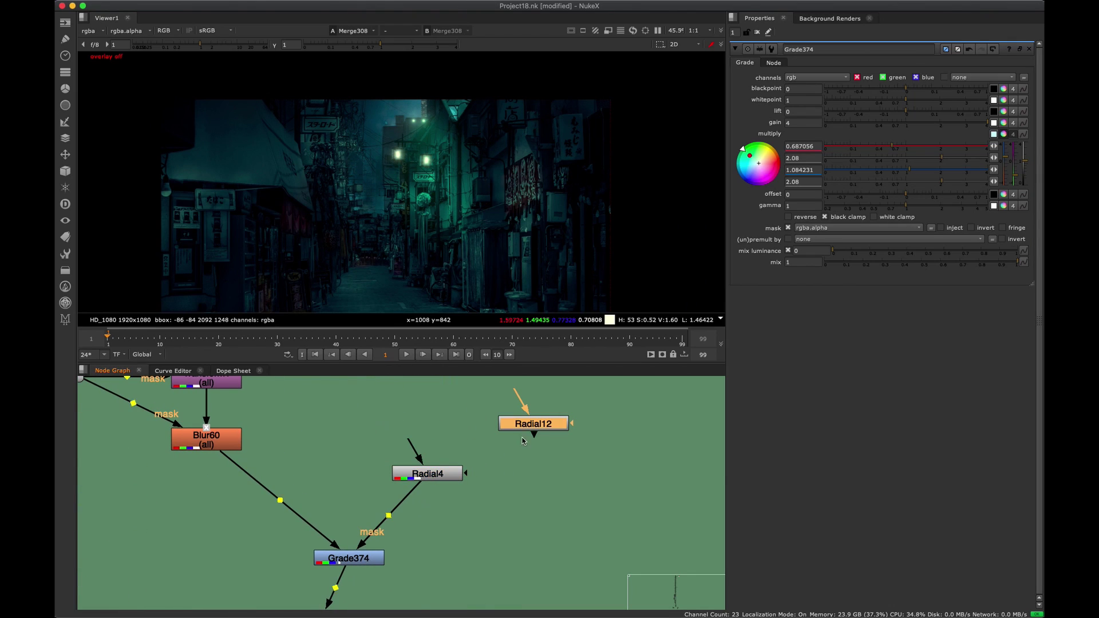
key(super+v)
key(m)
drag(636, 431, 442, 511)
Move and widen Radial12 over the alley floor, at about x 585, y 20, r 1491, t 451.
double_click(541, 426)
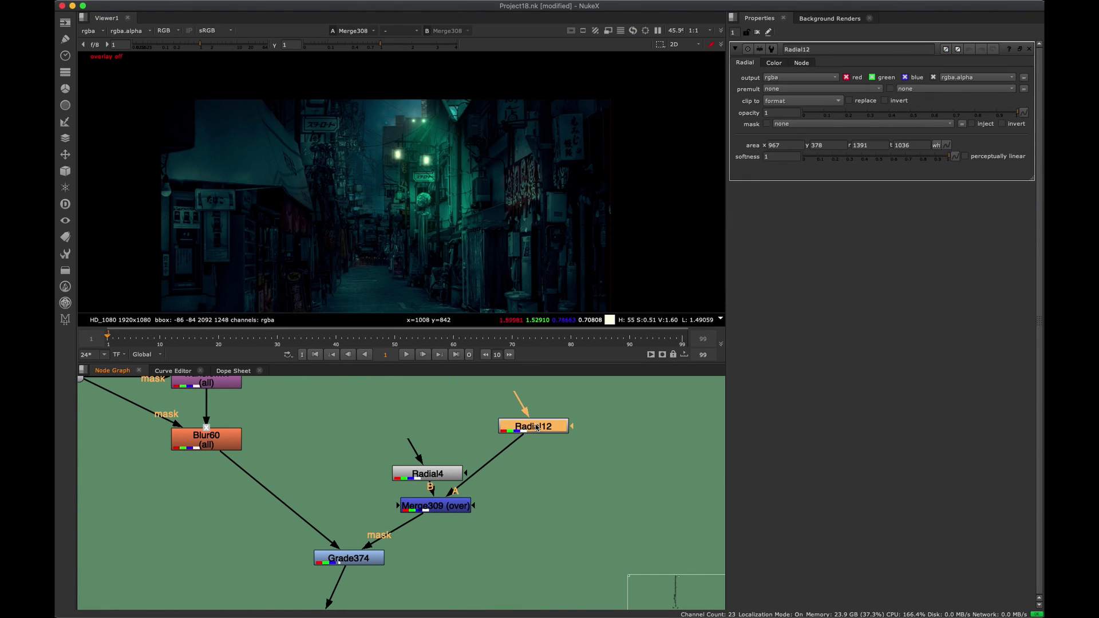
middle_drag(453, 205, 473, 148)
key(o)
drag(456, 129, 371, 231)
drag(420, 154, 532, 207)
drag(420, 255, 417, 237)
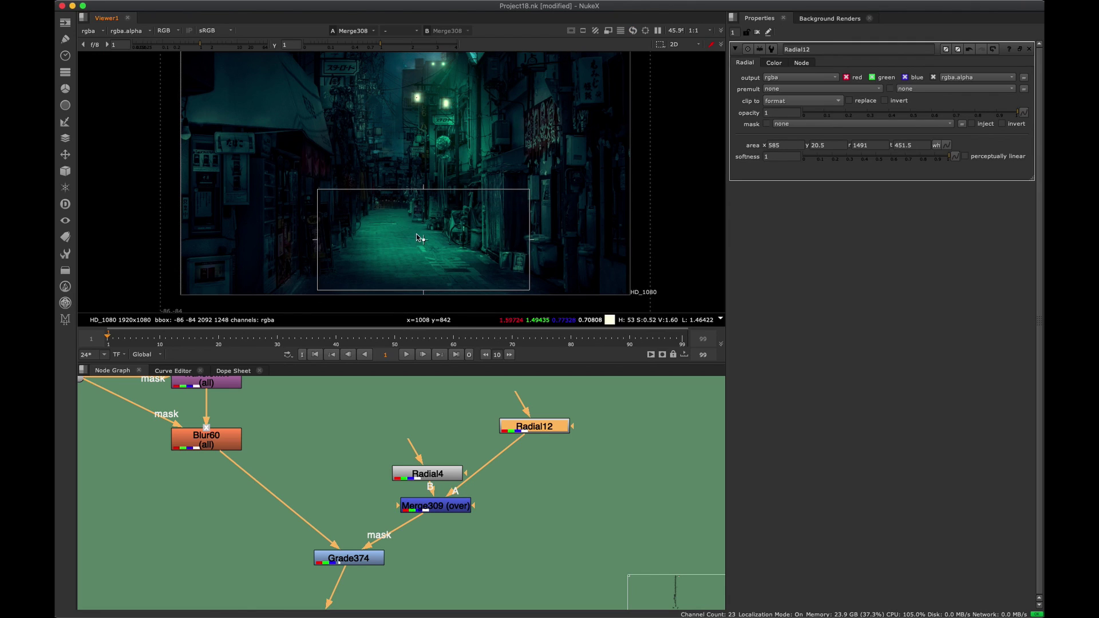
Shrink Radial12 to a patch on the alley floor at about x 820, y 196, r 1280, t 348.
drag(423, 290, 430, 233)
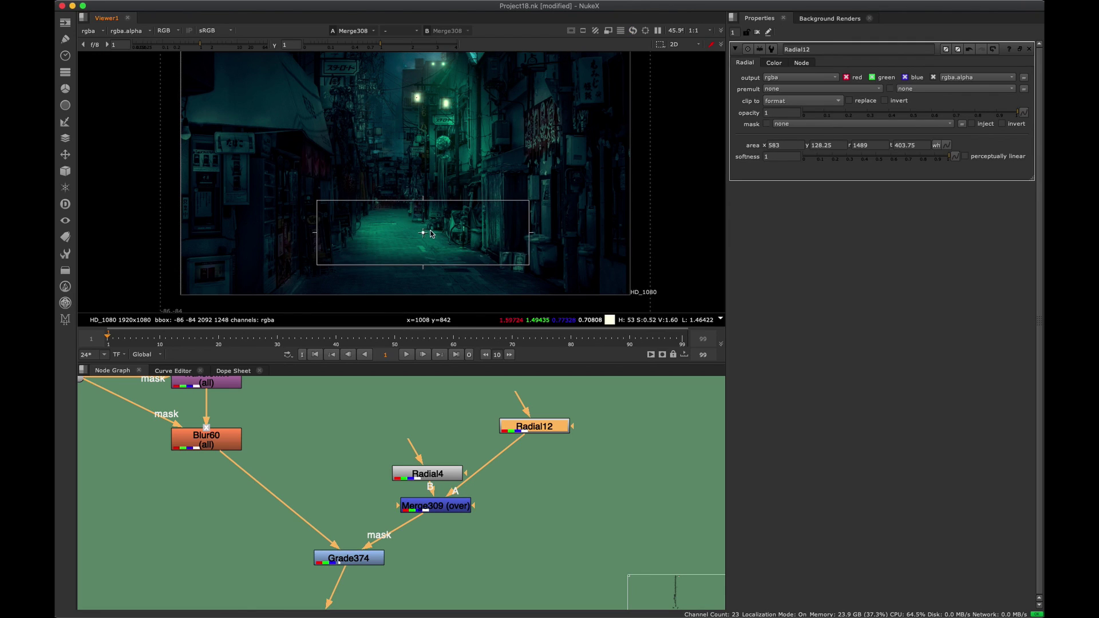
drag(527, 238, 449, 238)
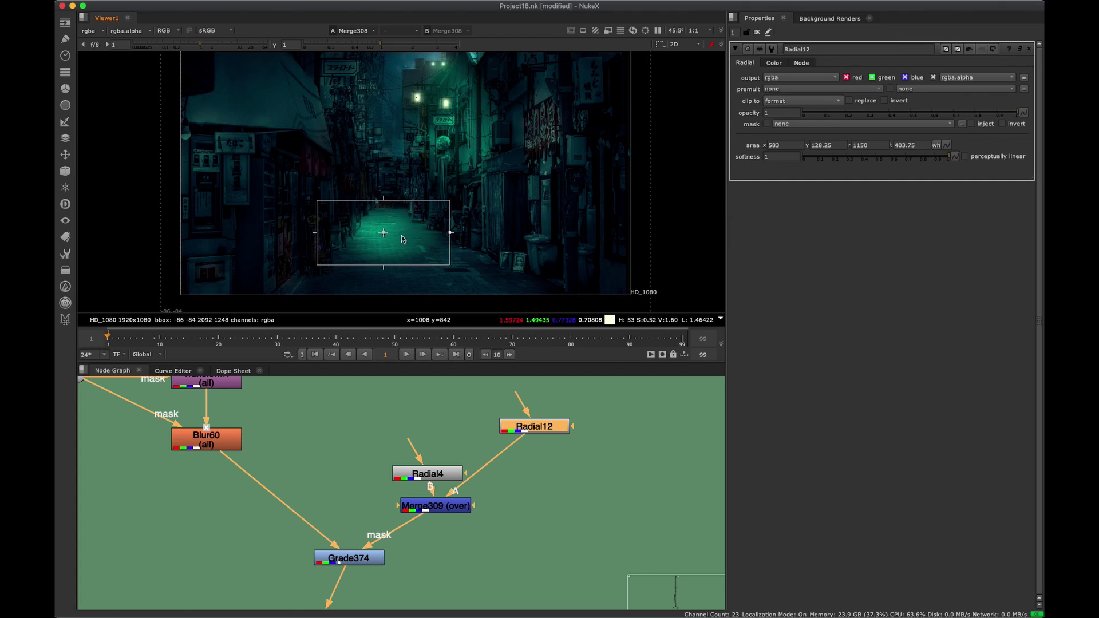
drag(381, 247, 408, 249)
key(q)
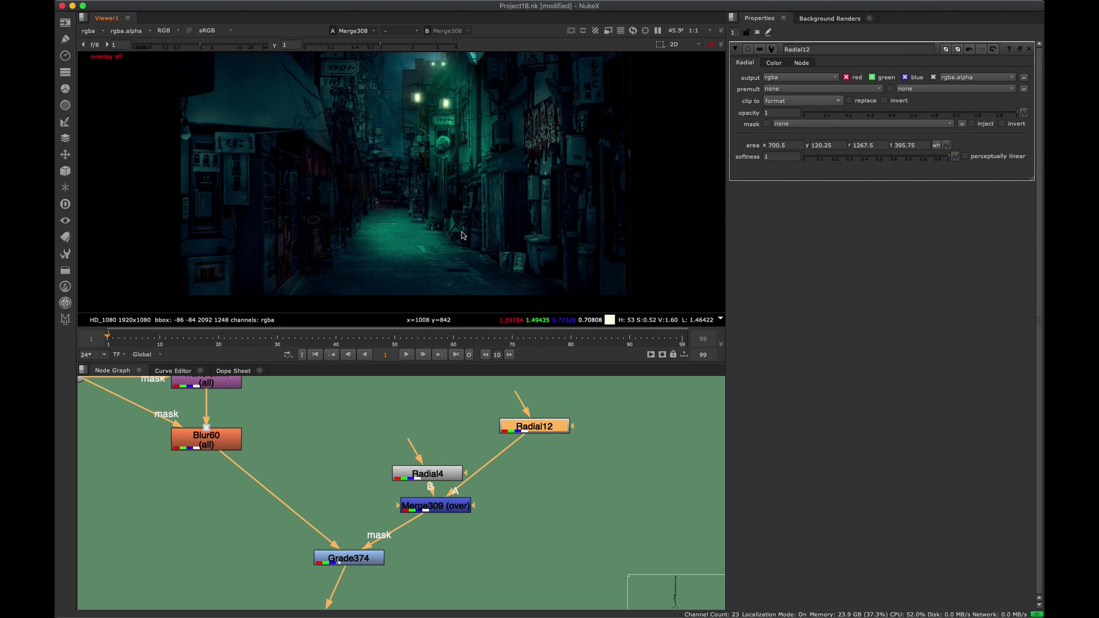
scroll(437, 214, down, 3)
scroll(432, 207, up, 3)
key(q)
drag(346, 215, 427, 232)
key(o)
Place Grade374 directly below Blur60 in the node graph.
middle_drag(575, 487, 544, 454)
drag(544, 454, 227, 511)
click(309, 525)
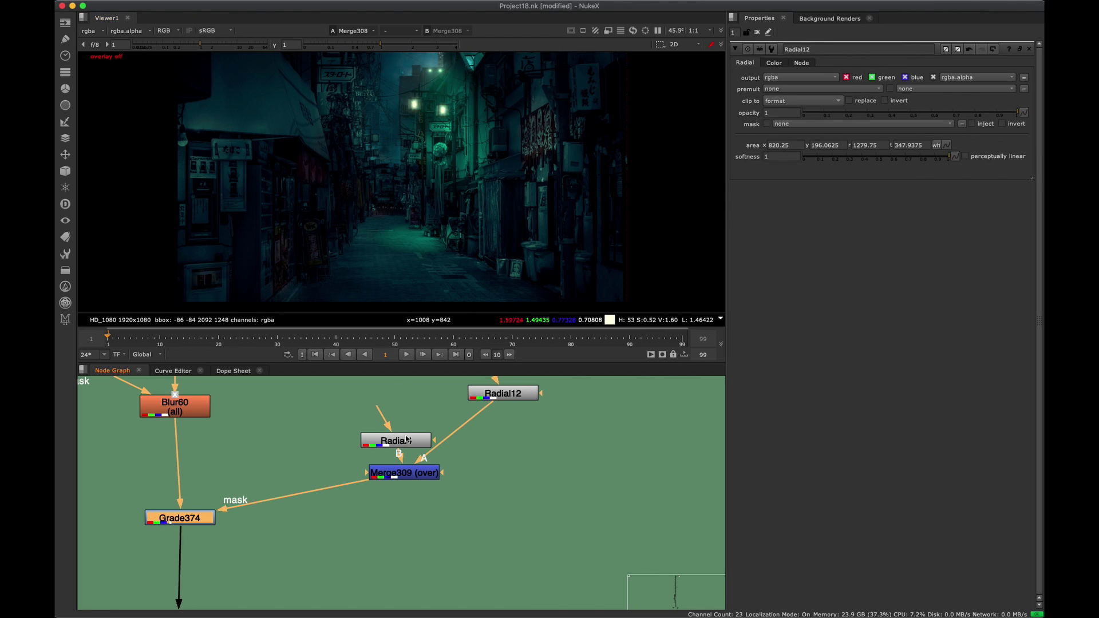
Toggle Grade374 off and on to compare the alley with and without the green light.
middle_drag(379, 436, 455, 443)
key(d)
key(d)
key(d)
key(d)
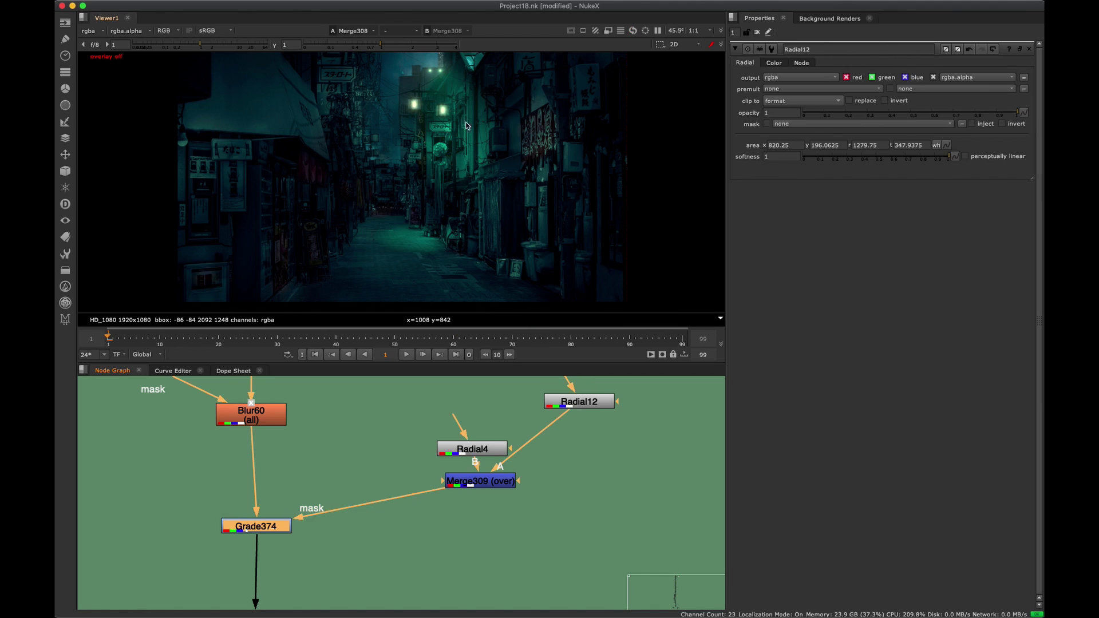
scroll(433, 174, up, 2)
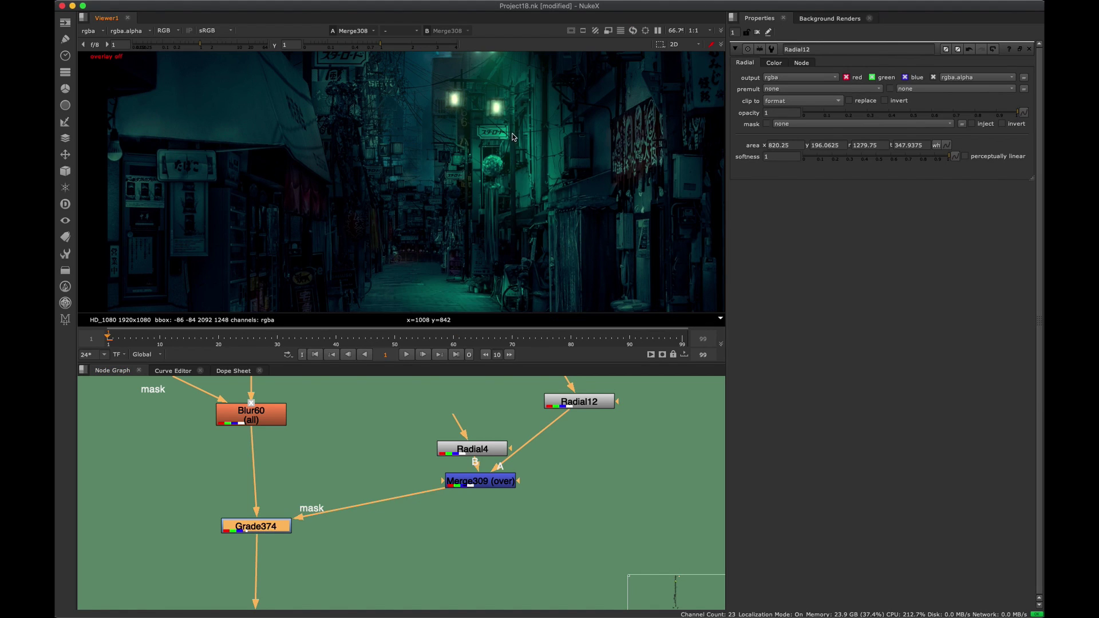
key(minus)
Set Grade374's multiply to a softer green of about 1.22 red, 2.08 green and 1.00 blue.
drag(274, 531, 270, 530)
scroll(474, 261, up, 3)
double_click(270, 531)
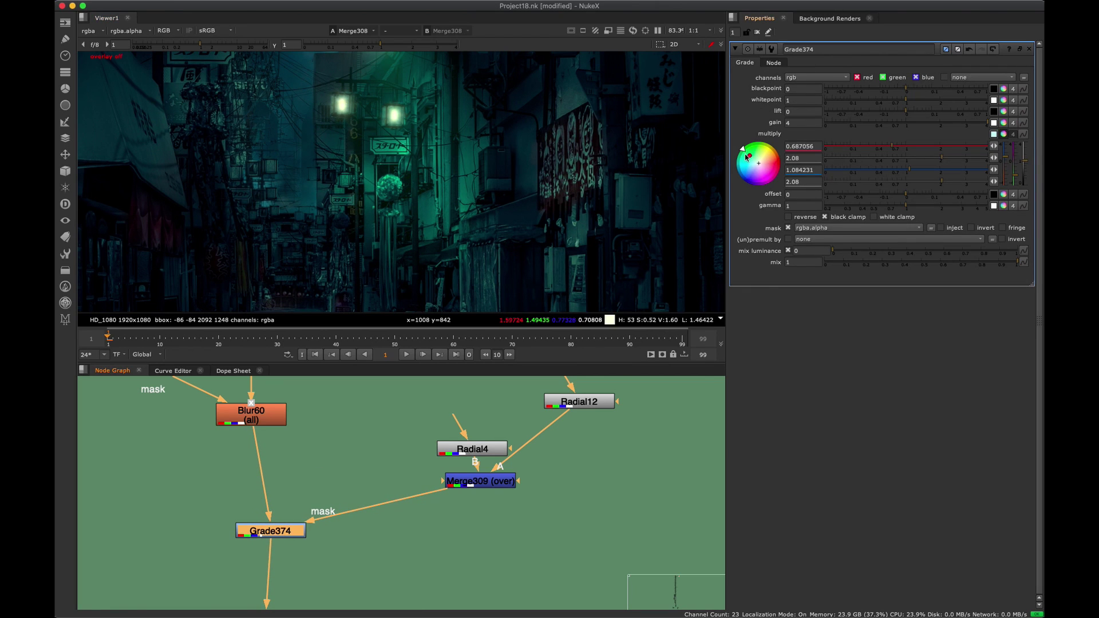
drag(746, 153, 739, 158)
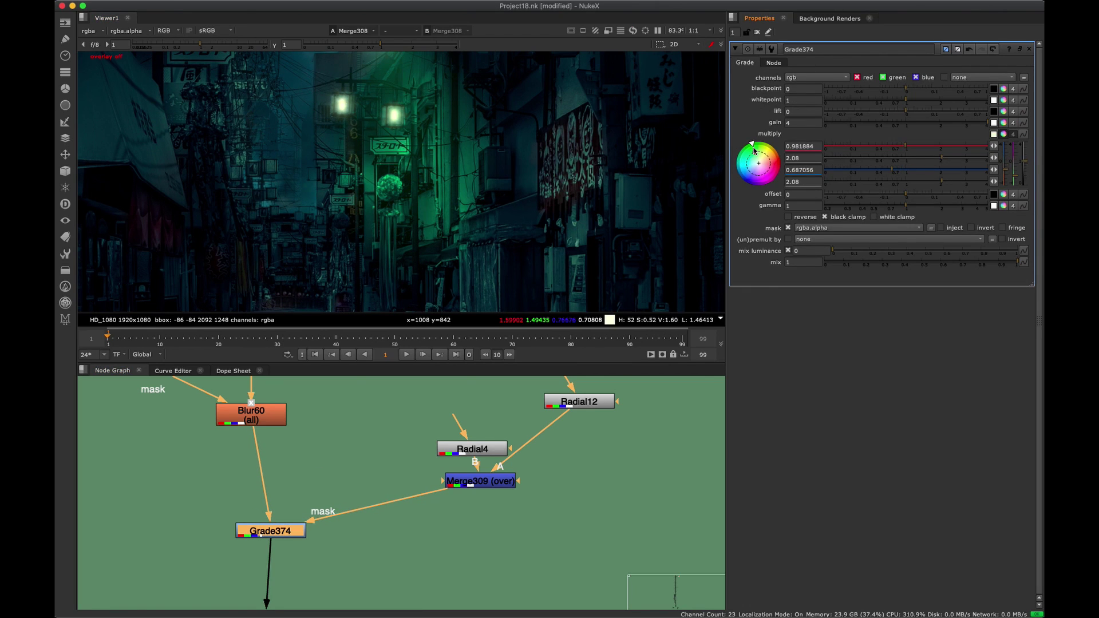
middle_drag(519, 189, 579, 191)
scroll(579, 190, down, 2)
drag(761, 157, 763, 184)
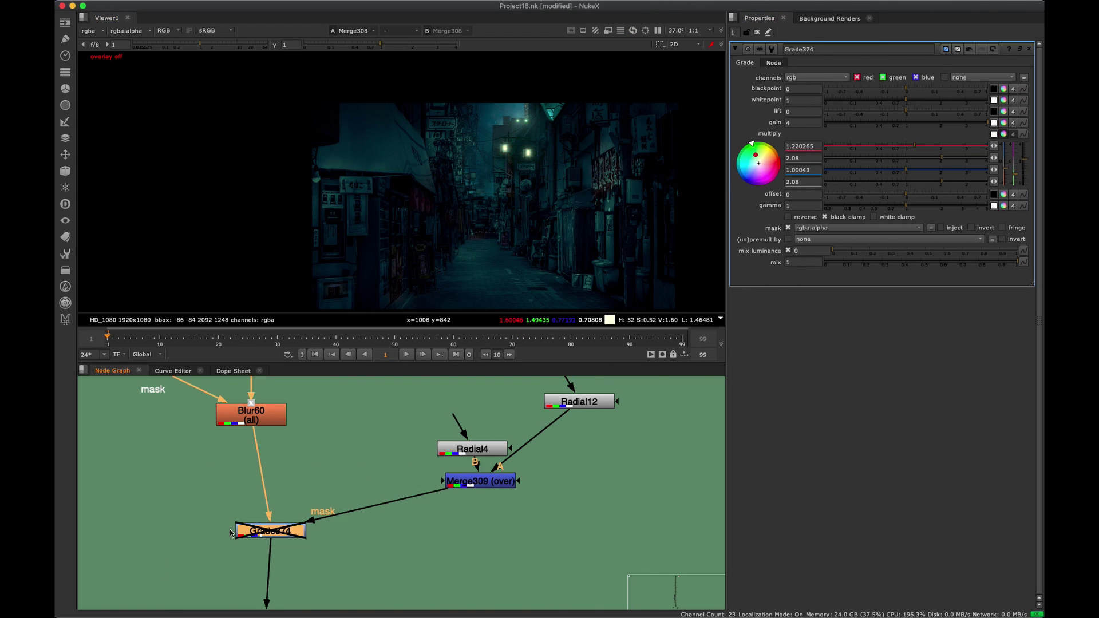
Disable and re-enable Grade374 repeatedly to check the retinted light around the lanterns and on the alley floor.
scroll(549, 195, up, 4)
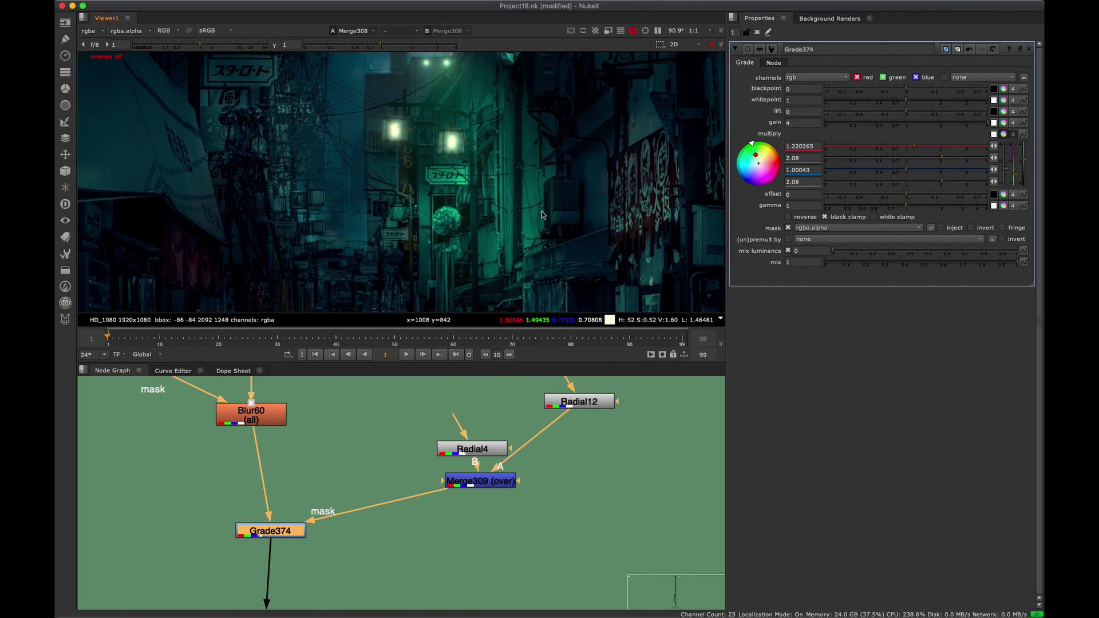
key(d)
key(d)
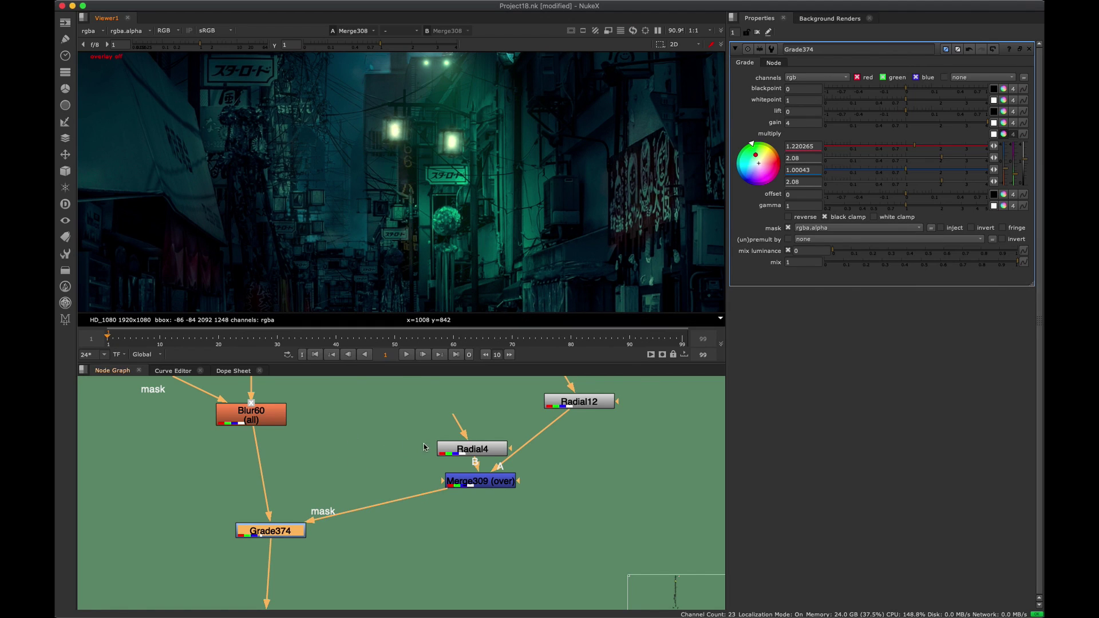
middle_drag(408, 442, 333, 468)
key(d)
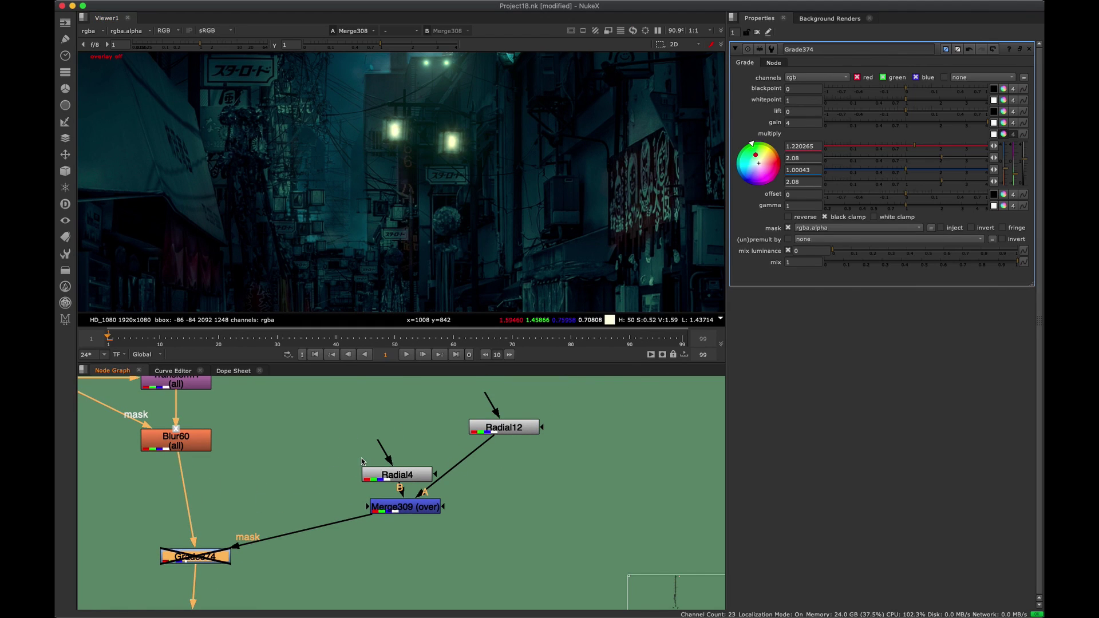
key(d)
key(d)
key(d)
scroll(484, 229, down, 4)
key(d)
key(d)
key(d)
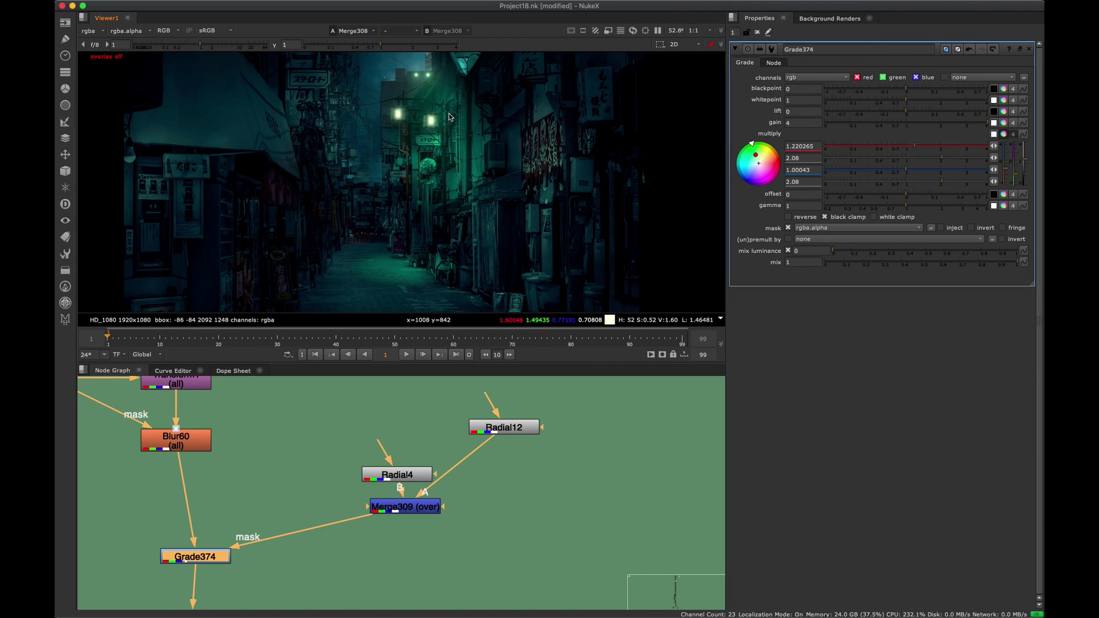
Compare the alley up close with Grade374 disabled and enabled.
key(d)
scroll(461, 125, up, 2)
scroll(475, 122, up, 4)
key(d)
key(d)
Locate Grade612 at the end of the teal backdrop in the main node tree and view its output.
scroll(417, 457, down, 15)
middle_drag(306, 552, 341, 434)
key(space)
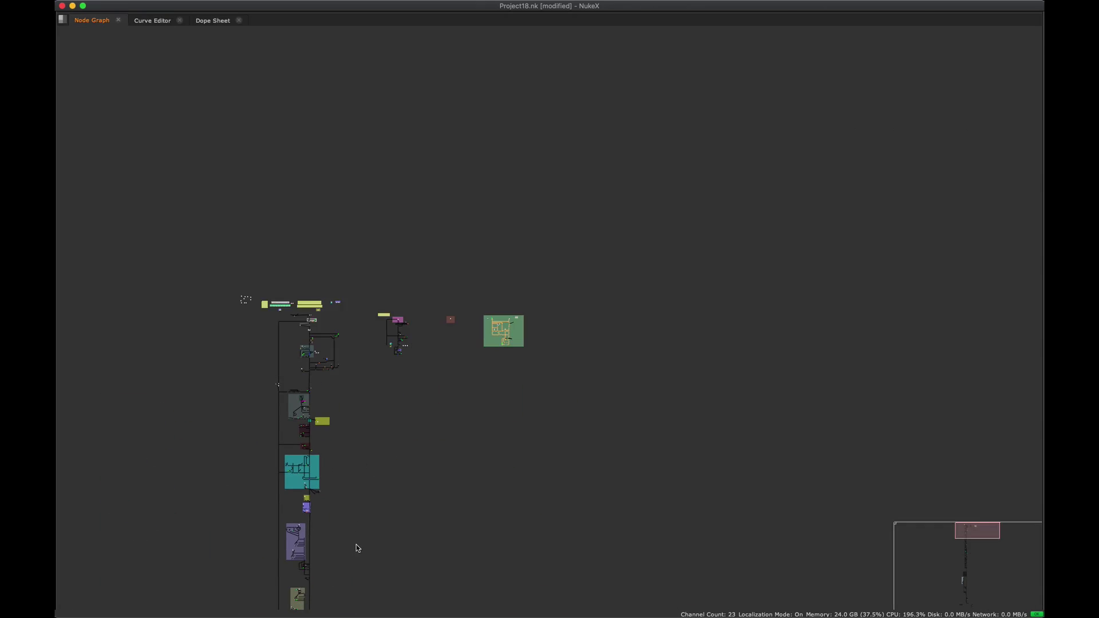
middle_drag(355, 547, 465, 113)
scroll(402, 480, up, 8)
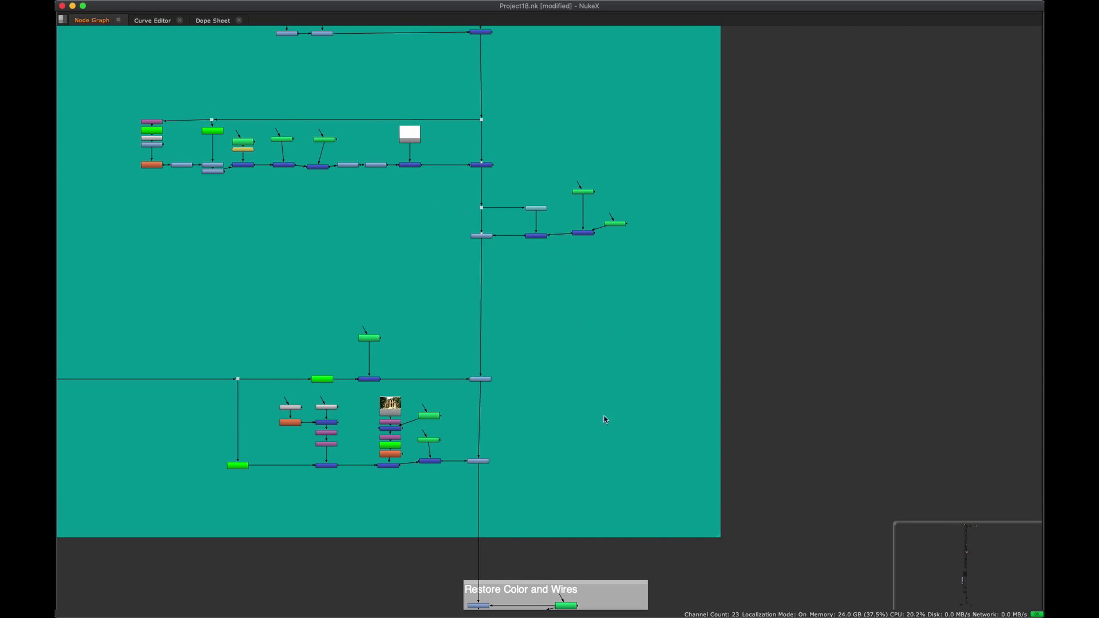
key(space)
key(d)
key(d)
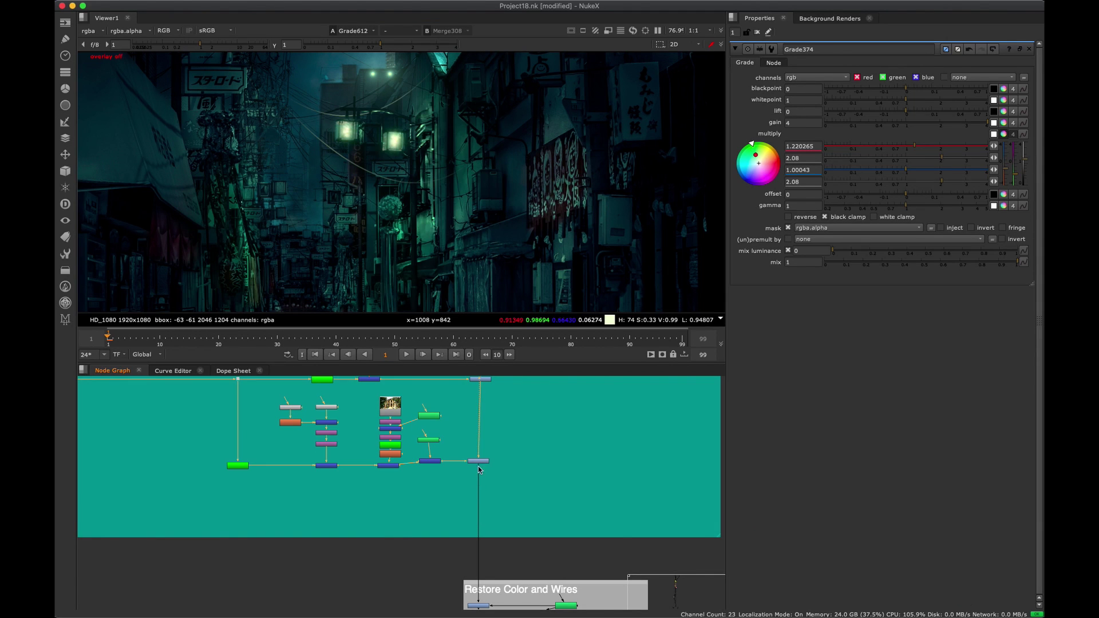
Return to the green backdrop and assign Merge308 to a second viewer input for comparison with Grade612.
scroll(435, 469, down, 10)
scroll(444, 483, up, 10)
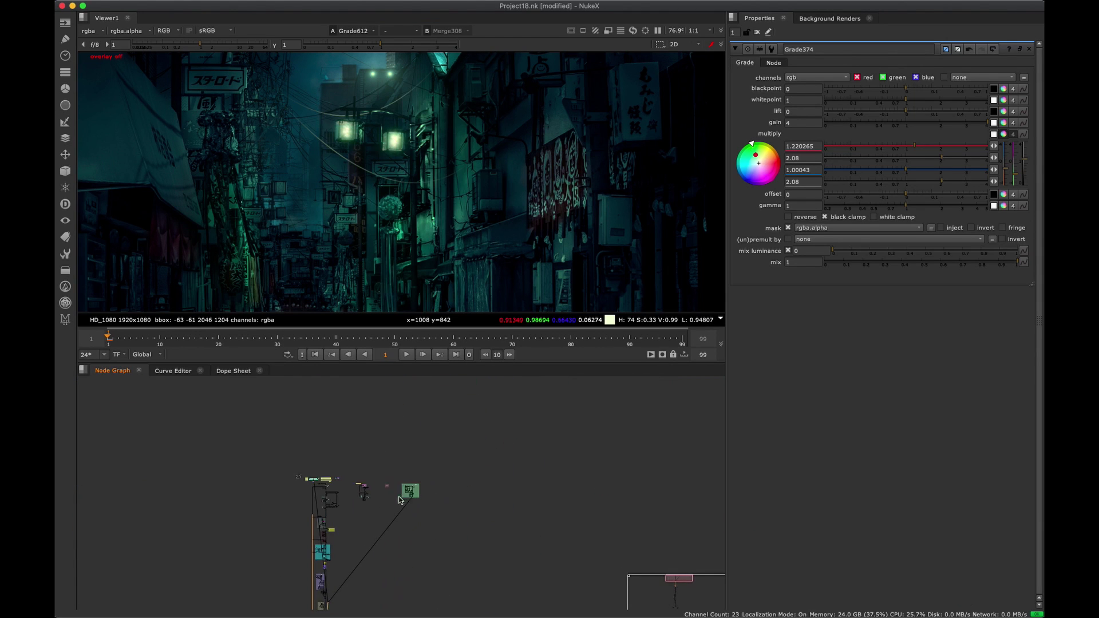
scroll(501, 403, up, 10)
click(440, 499)
scroll(425, 418, down, 10)
middle_drag(394, 519, 387, 397)
middle_drag(413, 432, 456, 496)
scroll(455, 494, up, 10)
click(493, 519)
key(1)
click(478, 556)
middle_drag(520, 407, 488, 498)
key(2)
Switch the viewer between Merge308 and Grade612 and examine the lit wall beside the round plant.
key(1)
key(2)
scroll(486, 189, down, 8)
key(1)
scroll(441, 203, up, 2)
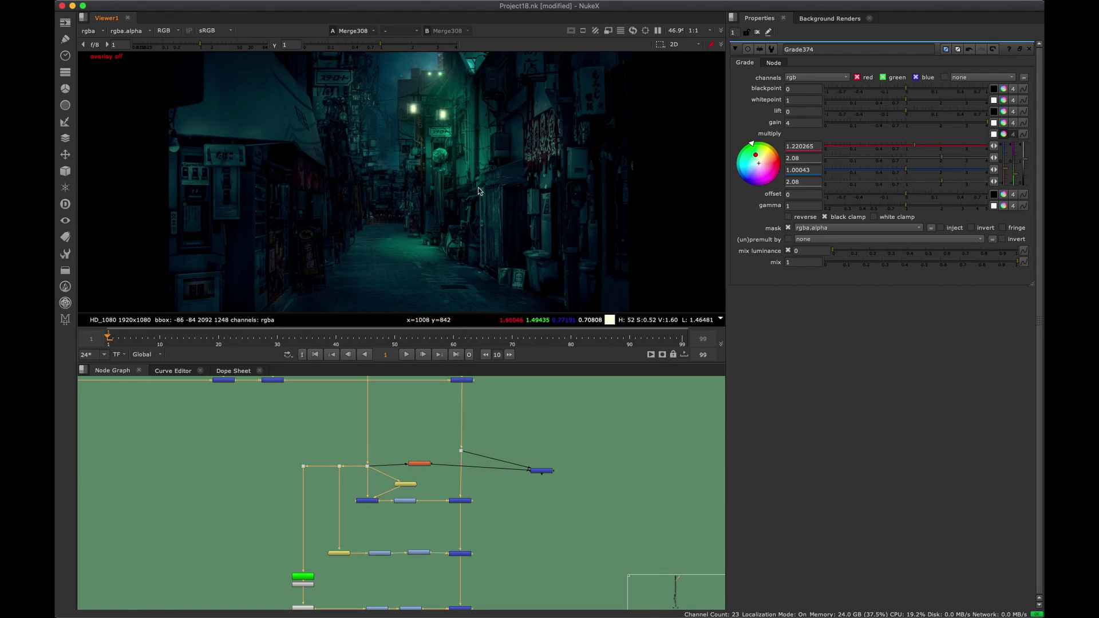
key(1)
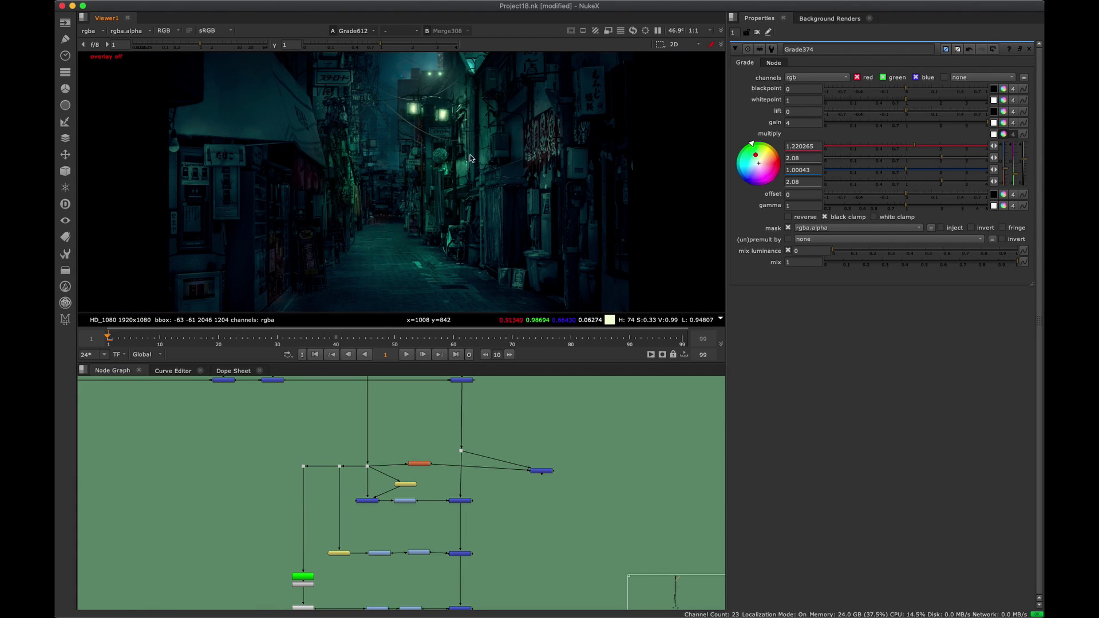
scroll(458, 160, up, 8)
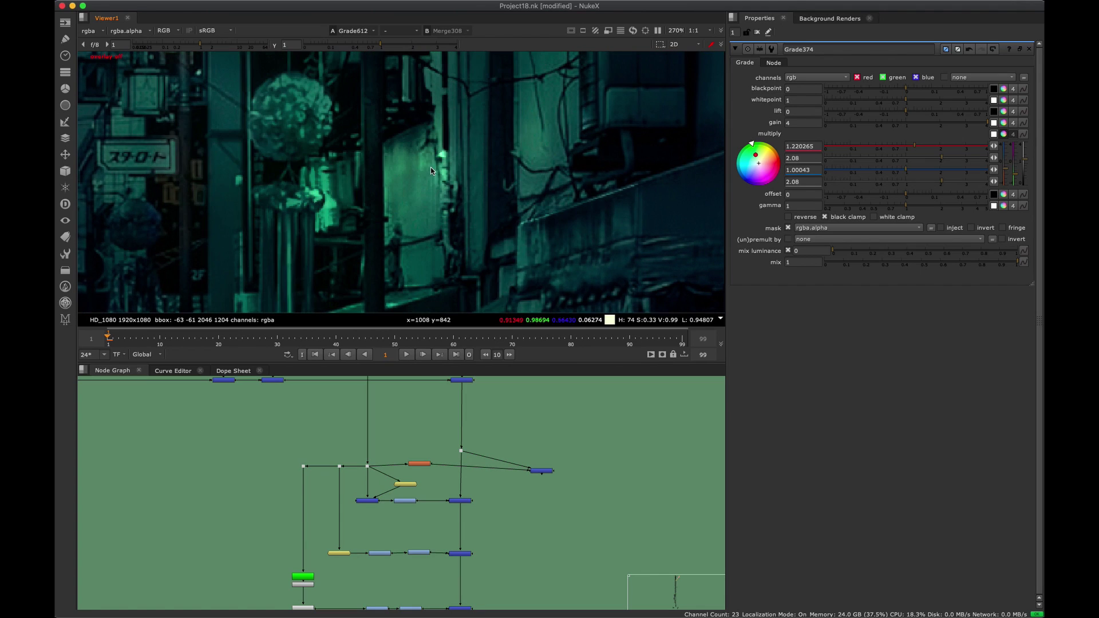
scroll(435, 167, down, 4)
scroll(449, 222, up, 3)
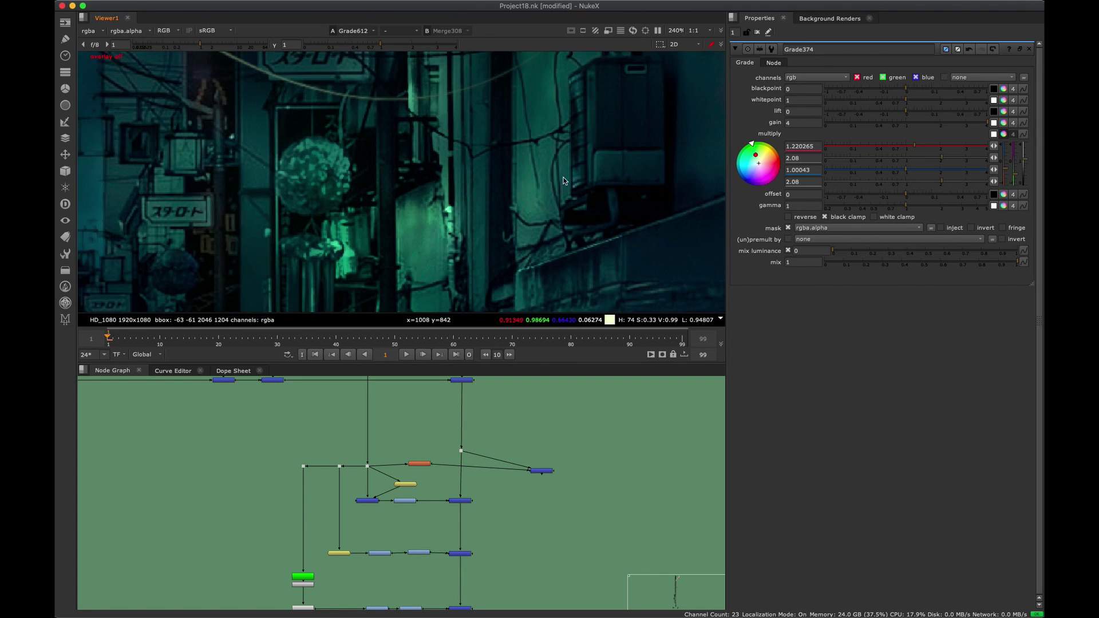
Alternate between Merge308 and Grade612 to compare the light on the walls and pipes beside the lanterns.
key(2)
key(1)
middle_drag(581, 149, 564, 218)
key(2)
key(1)
scroll(572, 220, down, 3)
key(2)
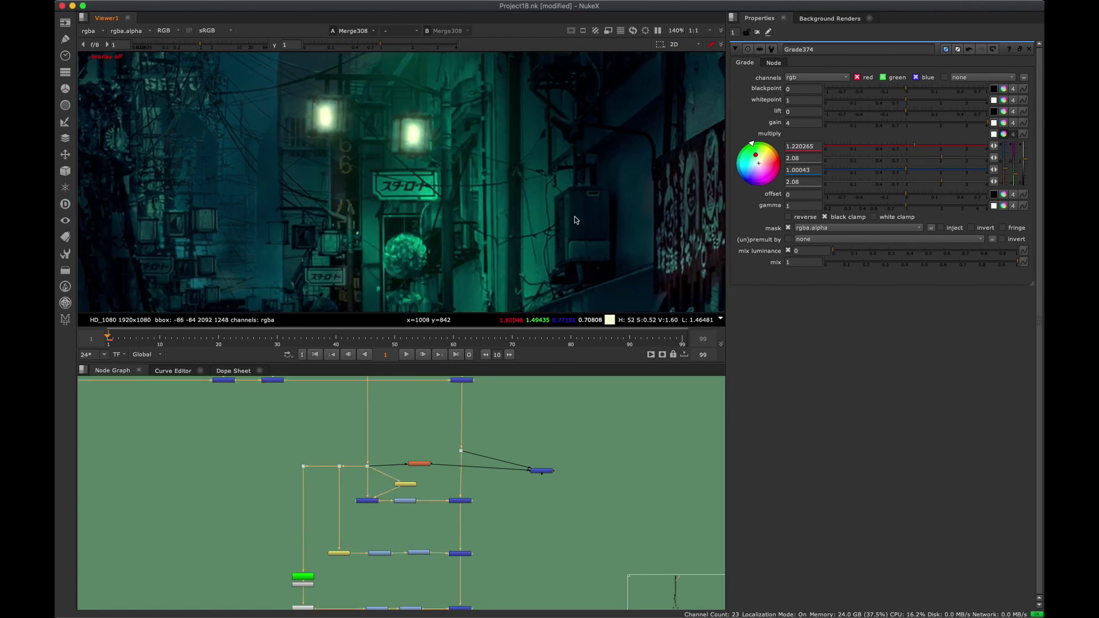
key(1)
key(2)
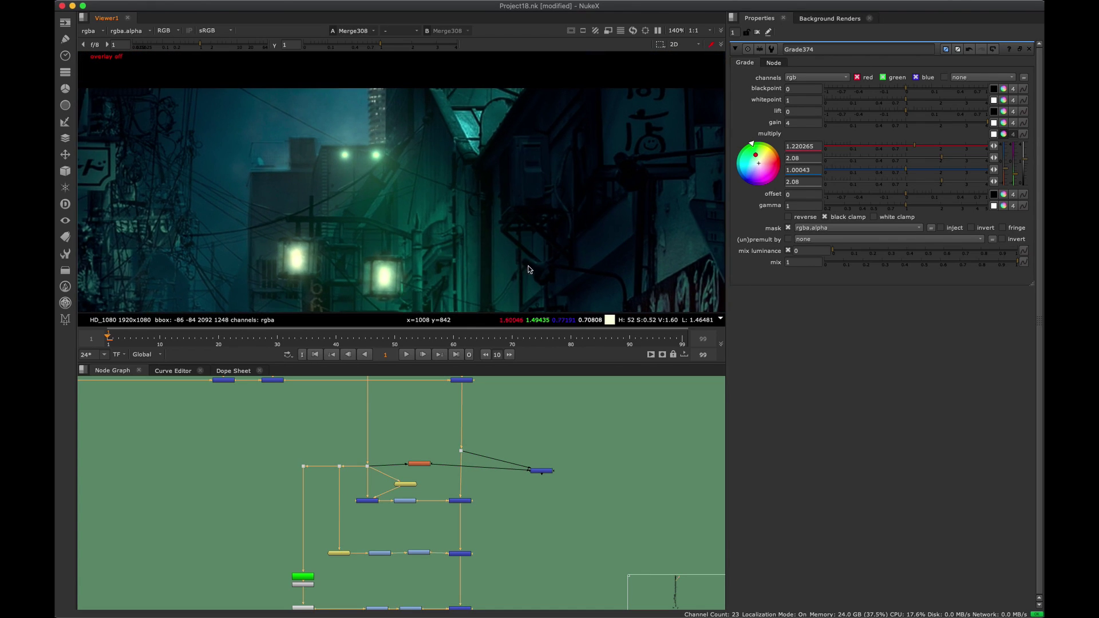
scroll(550, 189, up, 3)
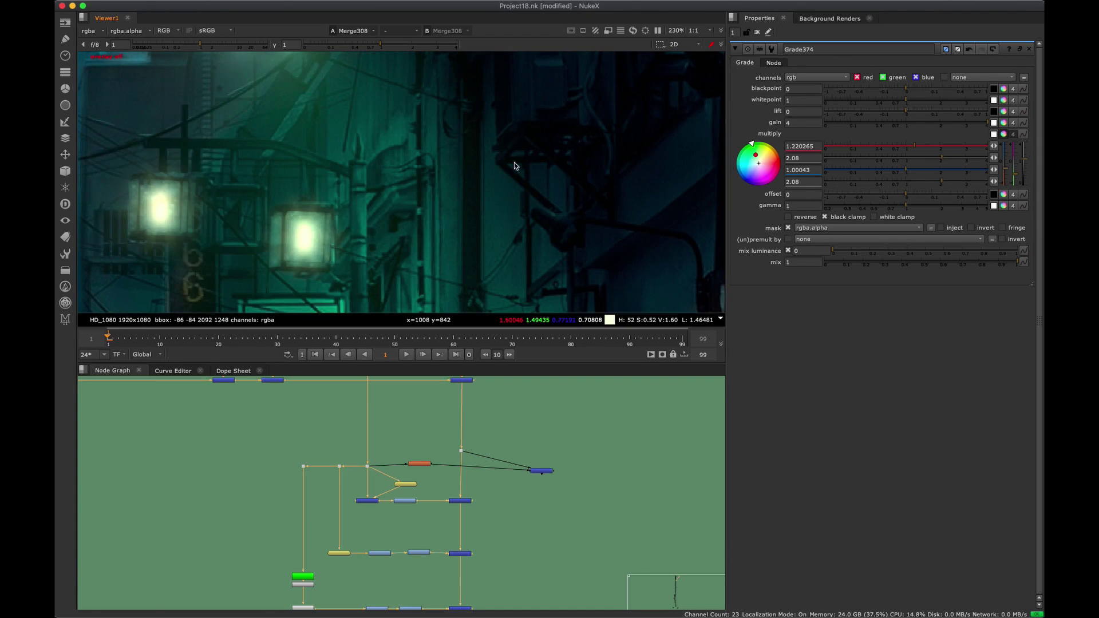
scroll(514, 166, down, 4)
key(1)
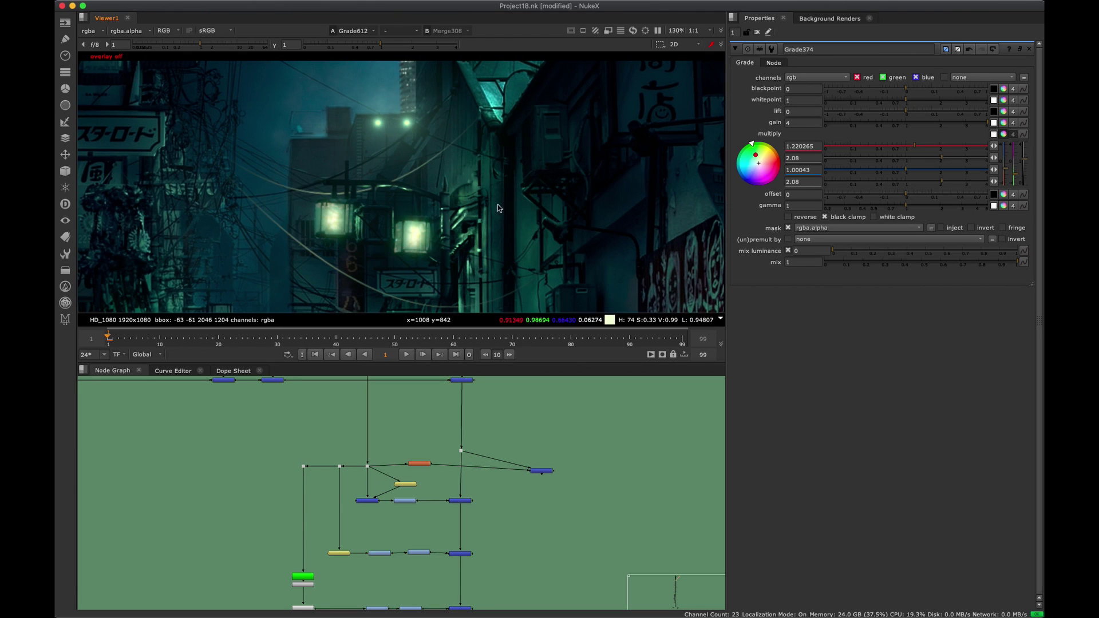
scroll(395, 205, up, 4)
scroll(461, 166, down, 5)
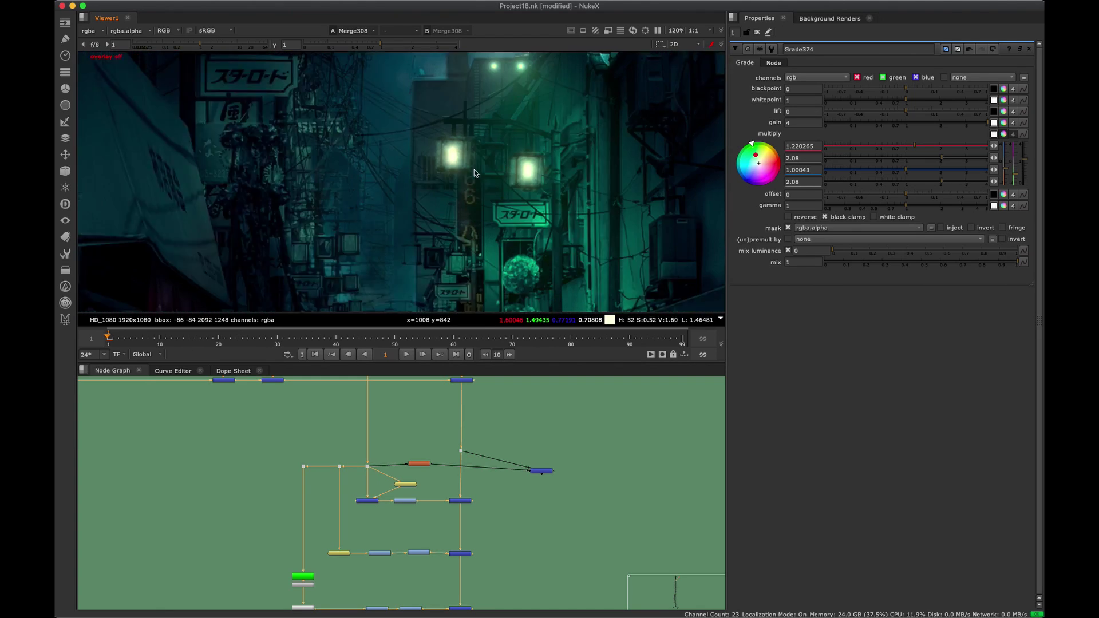
Compare Grade612 with Merge308 around the two lanterns, the hanging wires and the sign beneath them.
key(1)
scroll(452, 154, up, 8)
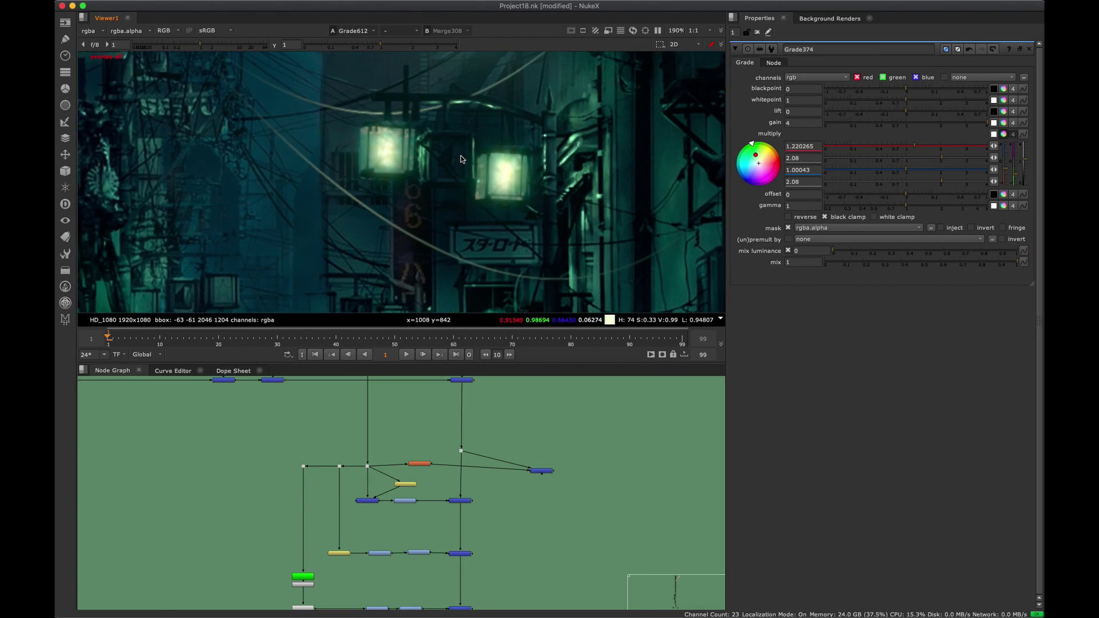
scroll(423, 156, down, 3)
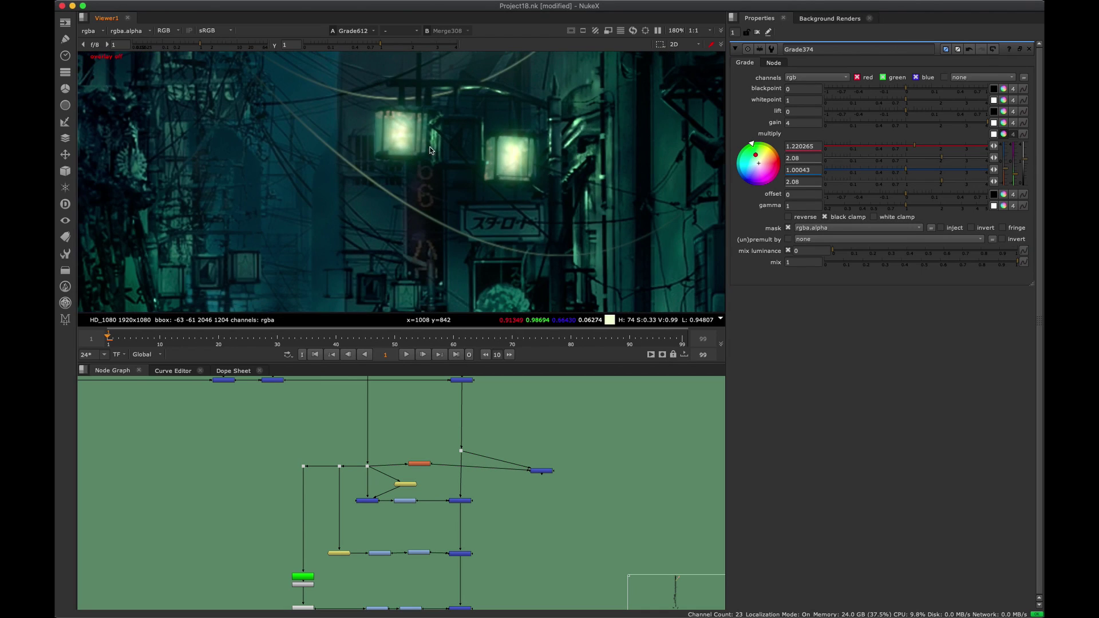
middle_drag(438, 137, 447, 184)
key(2)
scroll(458, 131, down, 2)
key(1)
key(2)
key(1)
scroll(399, 182, down, 3)
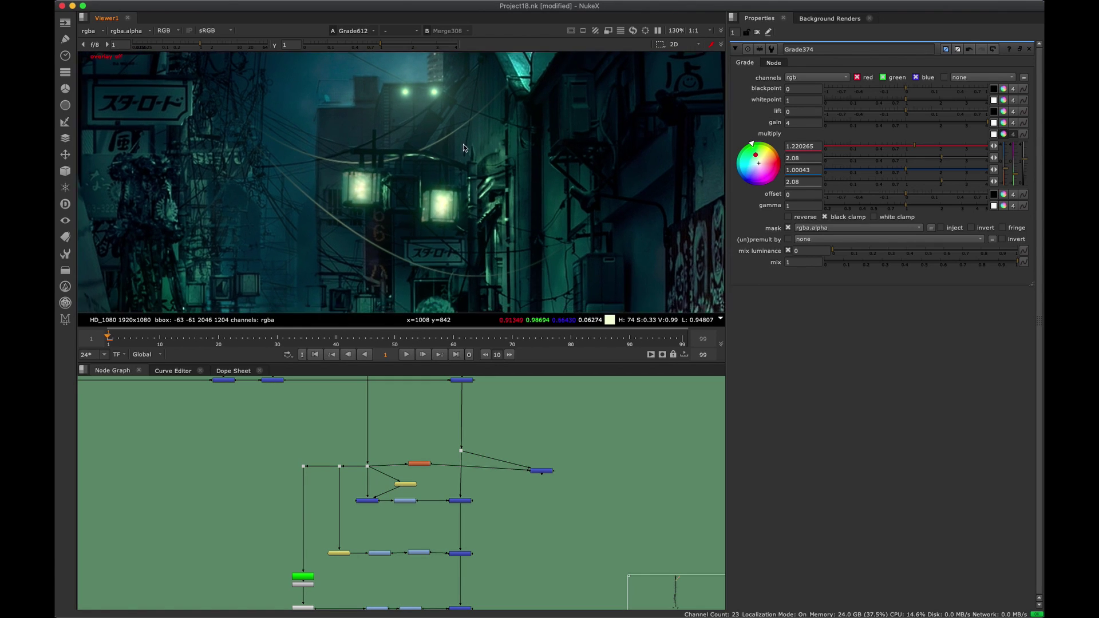
key(2)
key(1)
middle_drag(441, 225, 479, 154)
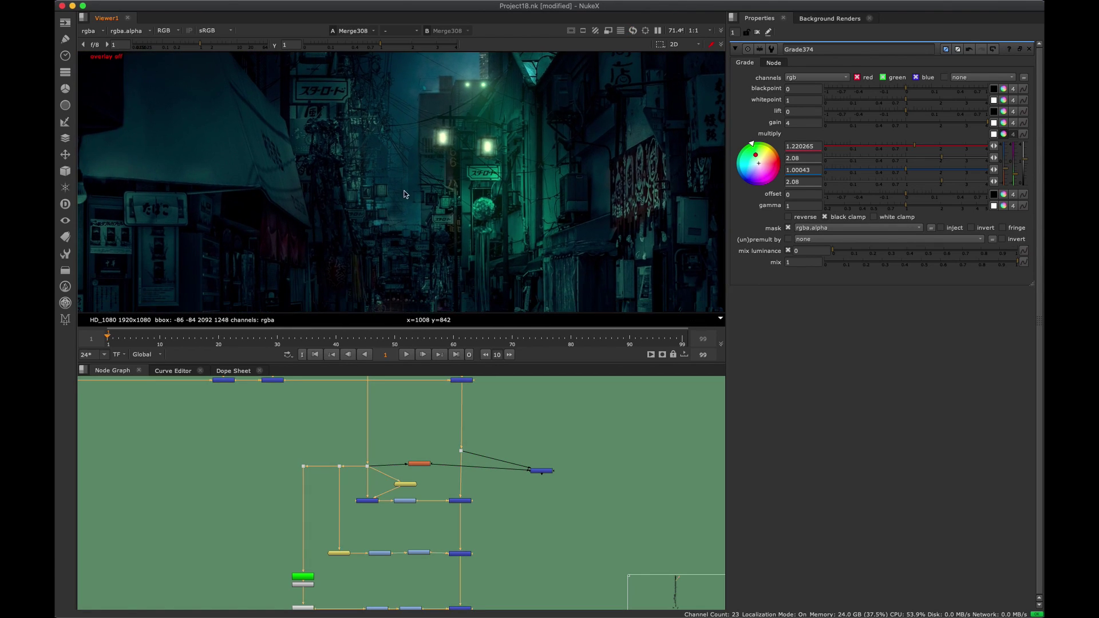
Switch repeatedly between Merge308 and Grade612 to compare the lighting across the whole alley.
key(2)
key(1)
key(2)
key(1)
key(2)
key(1)
key(2)
key(1)
middle_drag(420, 169, 366, 233)
key(2)
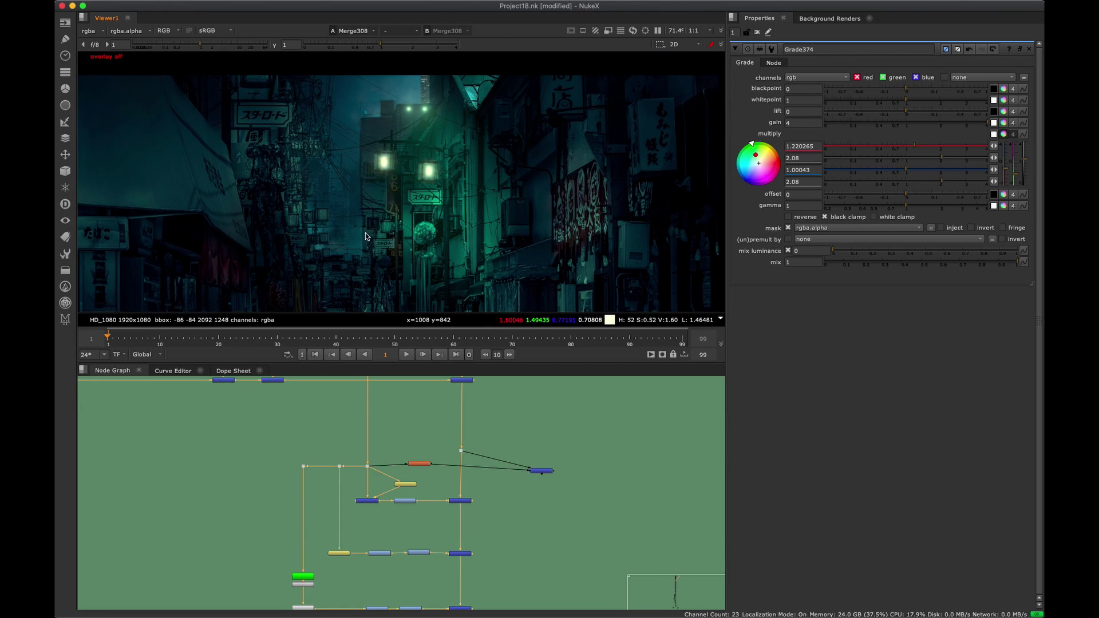
Examine the shop sign and the surroundings of the lanterns up close in Grade612.
key(1)
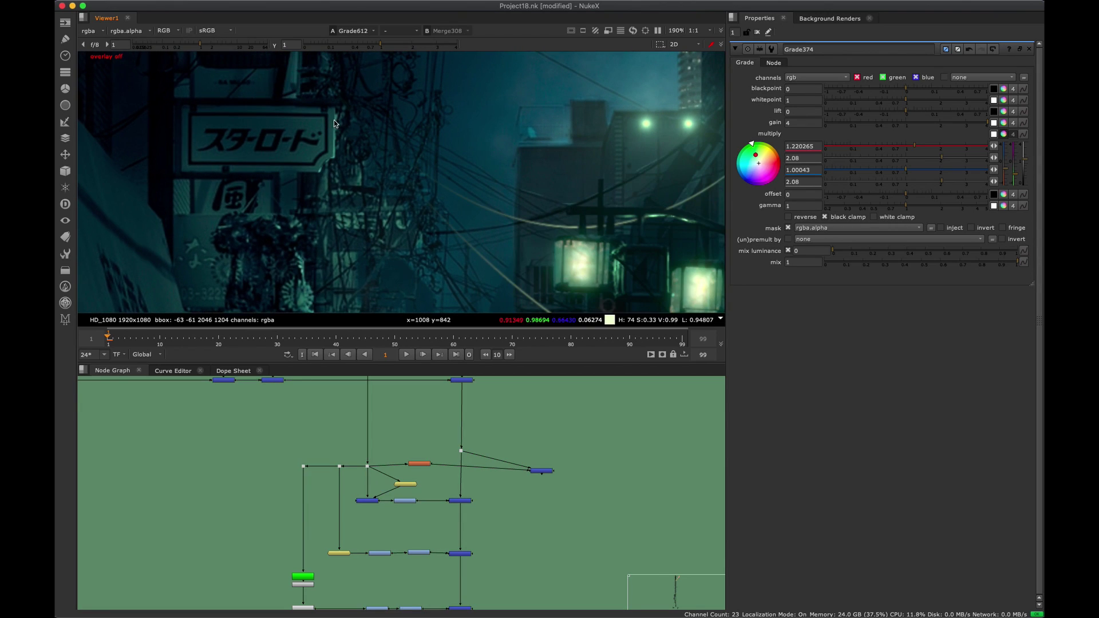
middle_drag(323, 198, 344, 143)
middle_drag(639, 259, 443, 166)
middle_drag(572, 293, 447, 172)
scroll(447, 171, down, 3)
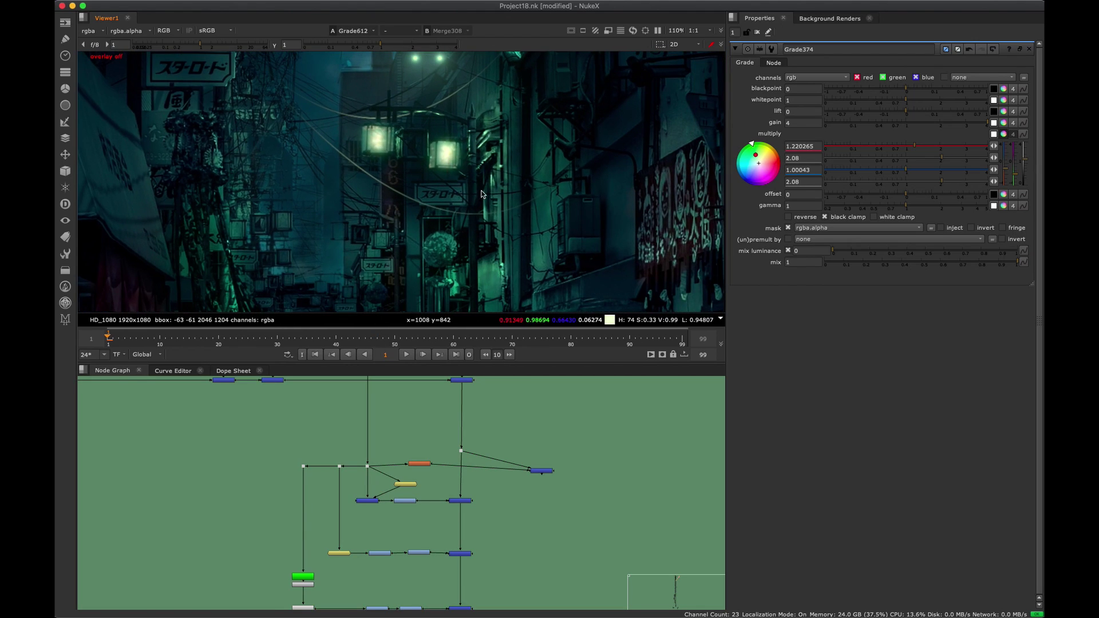
Delete Grade374 together with its mask nodes Merge309, Radial4 and Radial12 below Blur60.
middle_drag(487, 386, 372, 501)
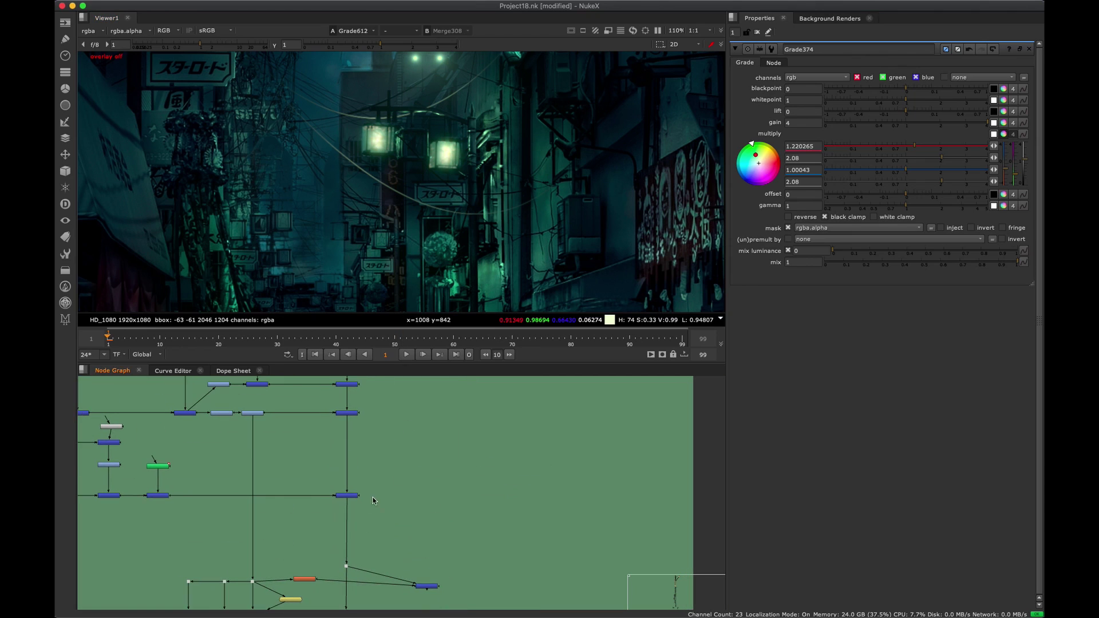
middle_drag(470, 381, 437, 443)
scroll(458, 486, down, 6)
scroll(447, 489, up, 7)
super+click(449, 485)
scroll(425, 507, up, 3)
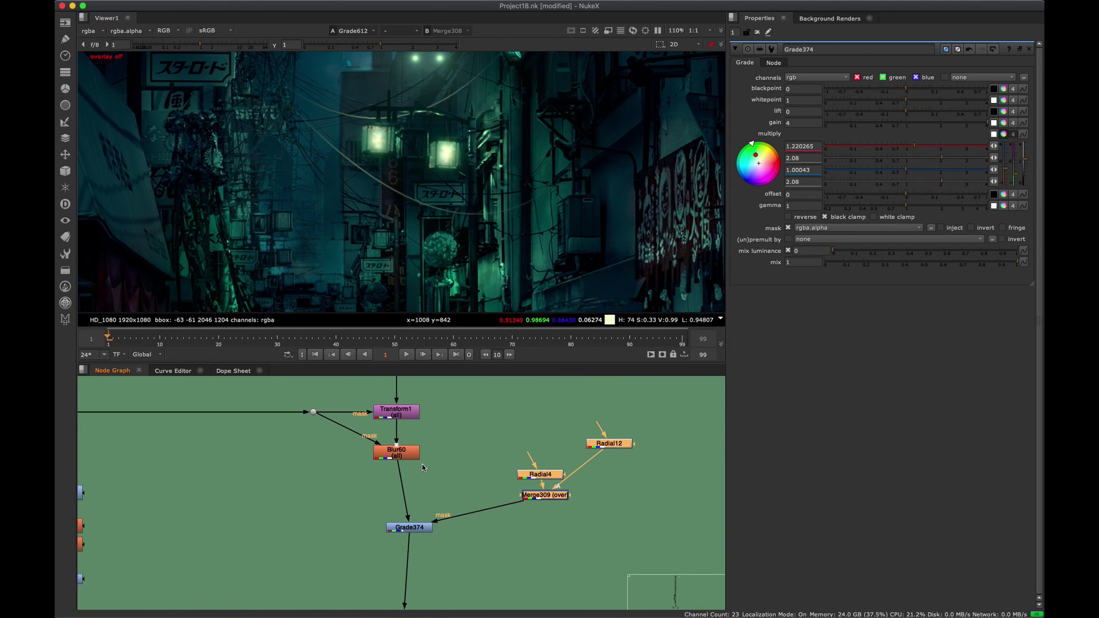
shift+click(418, 527)
key(Delete)
View the output of Blur60 to inspect the alley without lantern light.
drag(536, 400, 337, 465)
key(1)
click(526, 424)
middle_drag(386, 461, 296, 487)
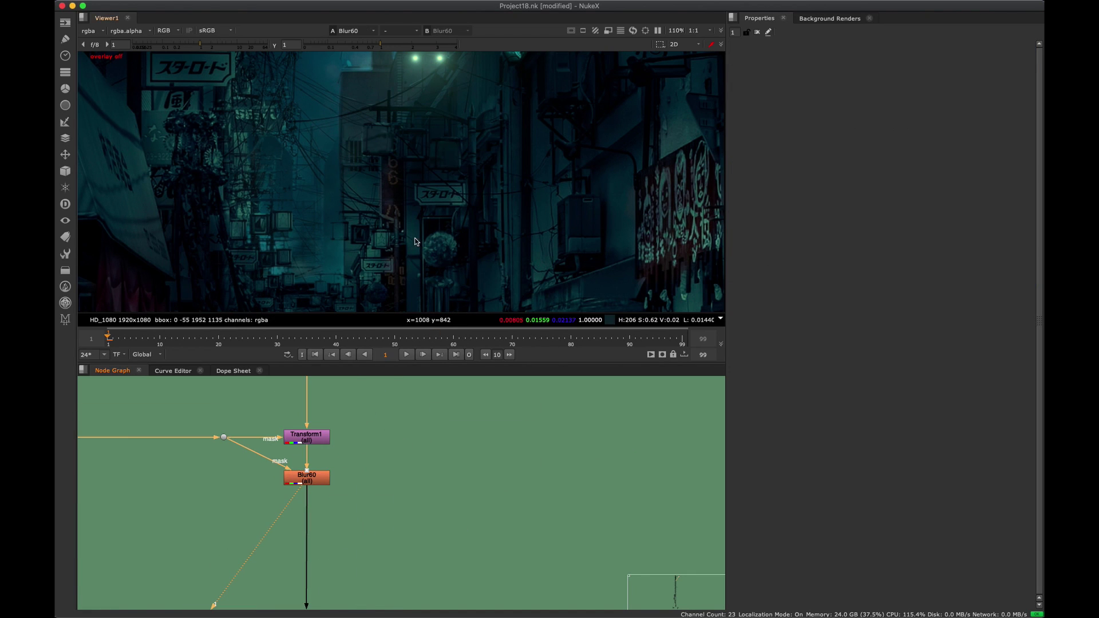
scroll(415, 240, down, 3)
middle_drag(423, 225, 423, 178)
scroll(423, 182, down, 1)
Add a RotoPaint node beside the main branch, connect it to Blur60 and view its output.
middle_drag(414, 543, 473, 501)
click(473, 500)
key(Tab)
text(roto)
key(Return)
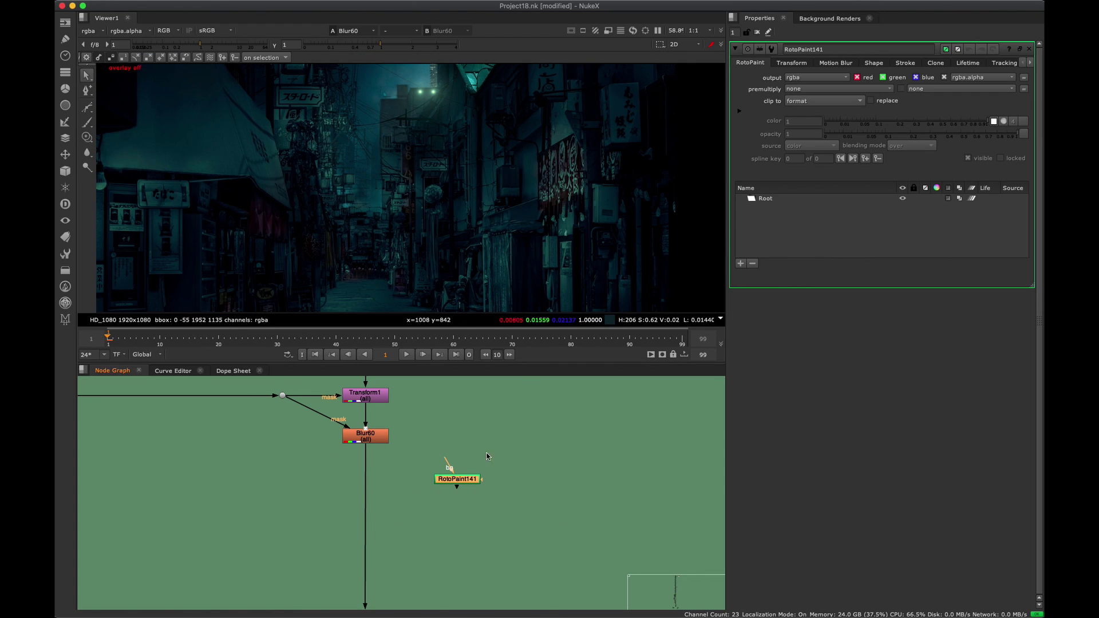
drag(423, 458, 379, 439)
drag(453, 479, 548, 509)
key(1)
middle_drag(339, 265, 396, 149)
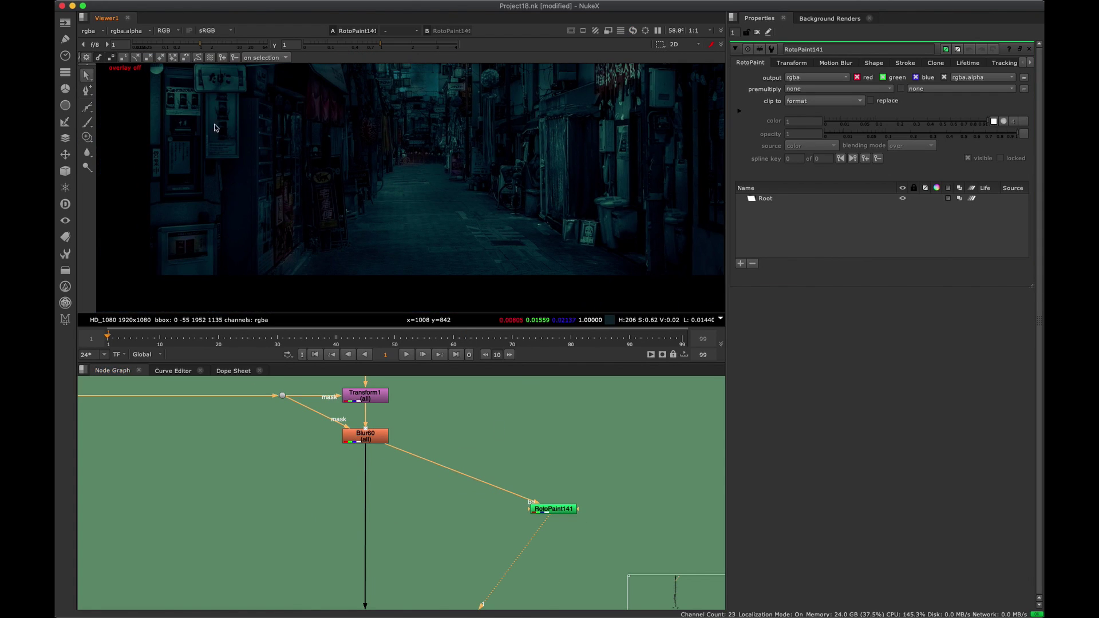
Choose the RotoPaint Brush tool and set the stroke lifetime to all frames.
click(87, 122)
scroll(294, 188, up, 2)
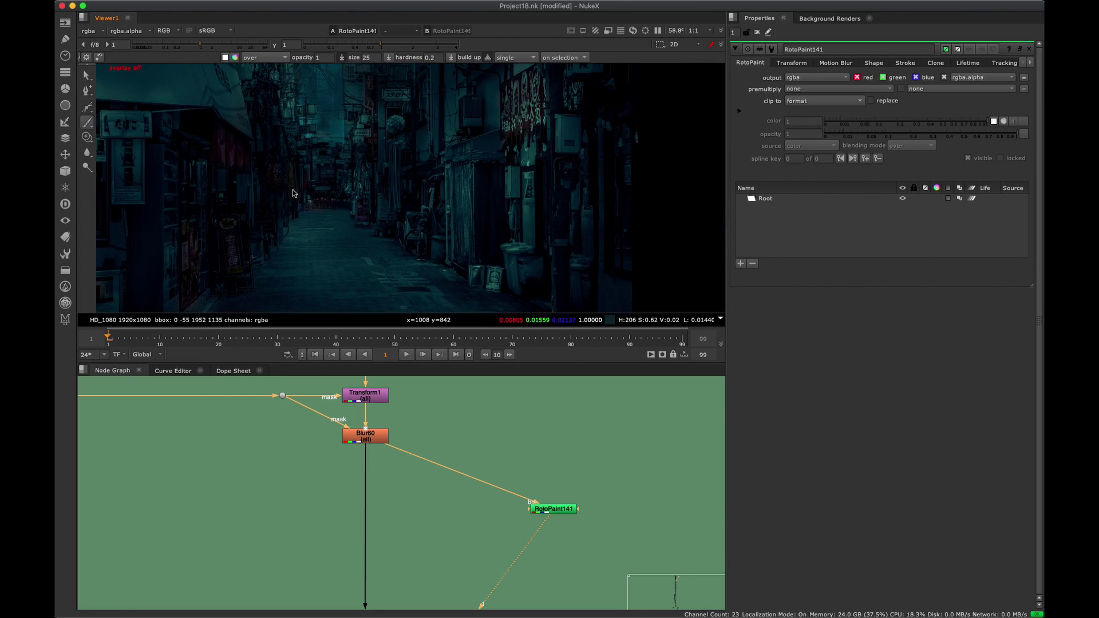
click(323, 57)
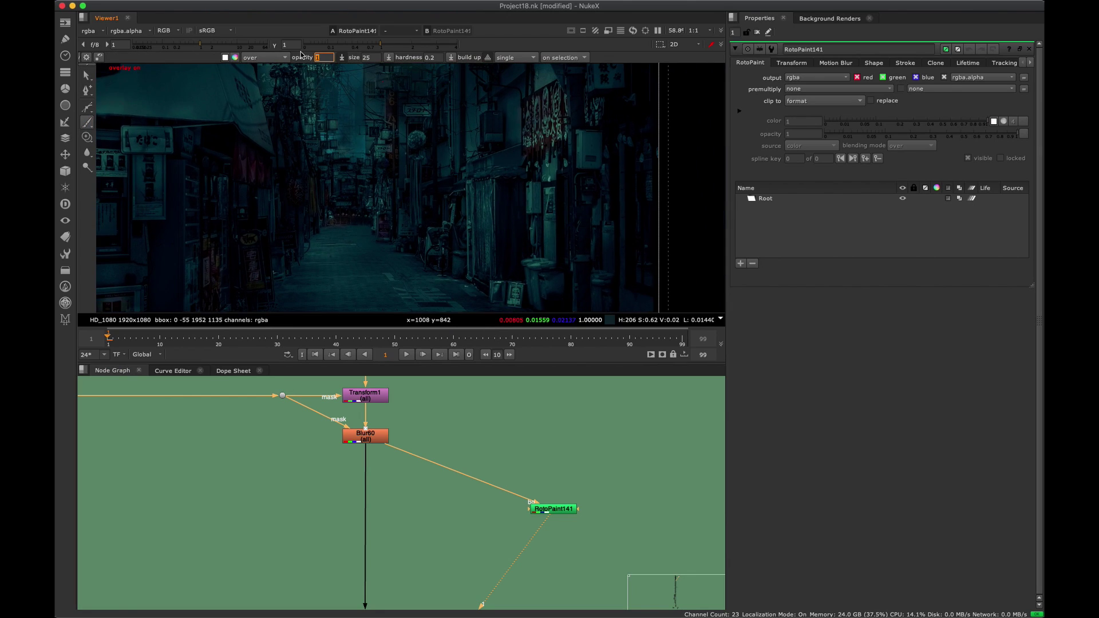
key(Tab)
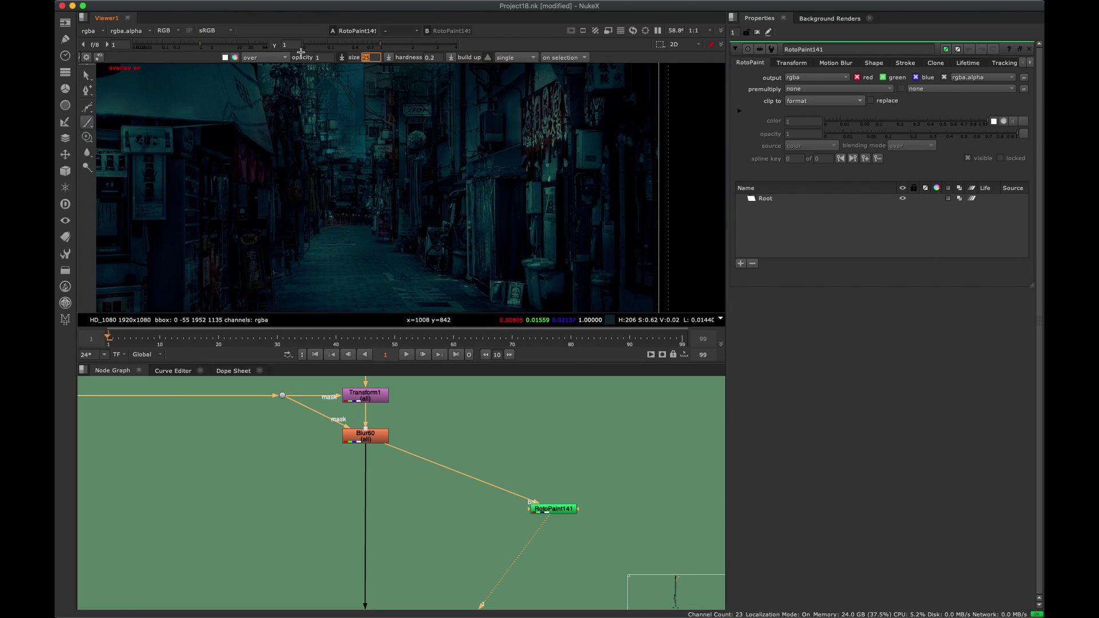
click(515, 57)
click(514, 35)
scroll(452, 245, down, 1)
middle_drag(453, 244, 462, 267)
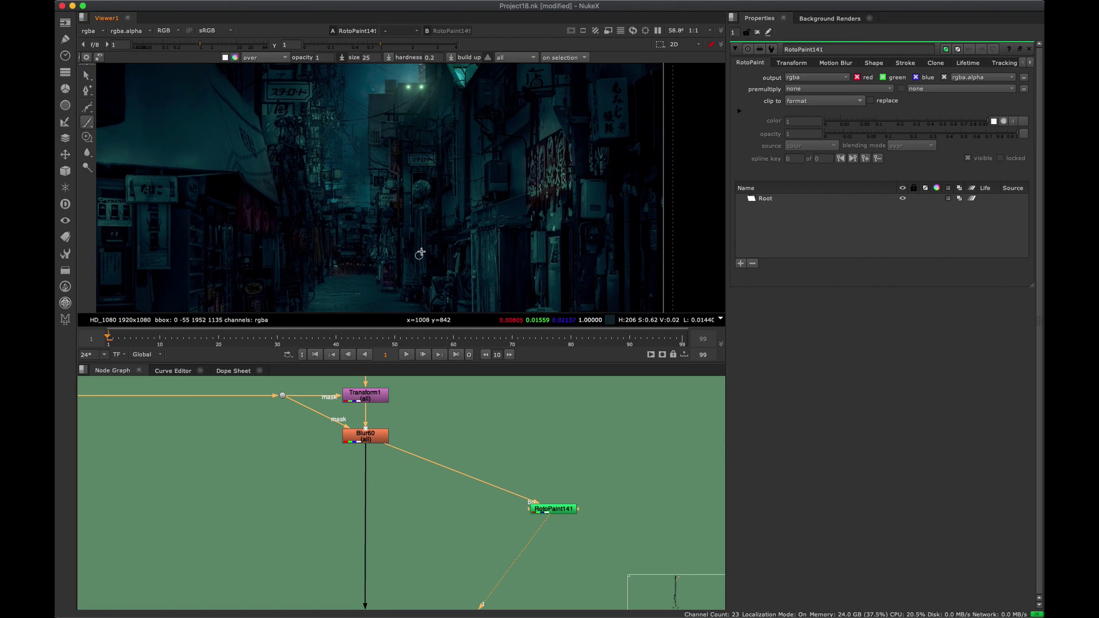
Move RotoPaint141 to the output of Merge308, view it and open its properties.
middle_drag(460, 497, 429, 426)
scroll(425, 427, down, 4)
drag(521, 420, 422, 452)
middle_drag(494, 486, 485, 450)
scroll(494, 494, down, 3)
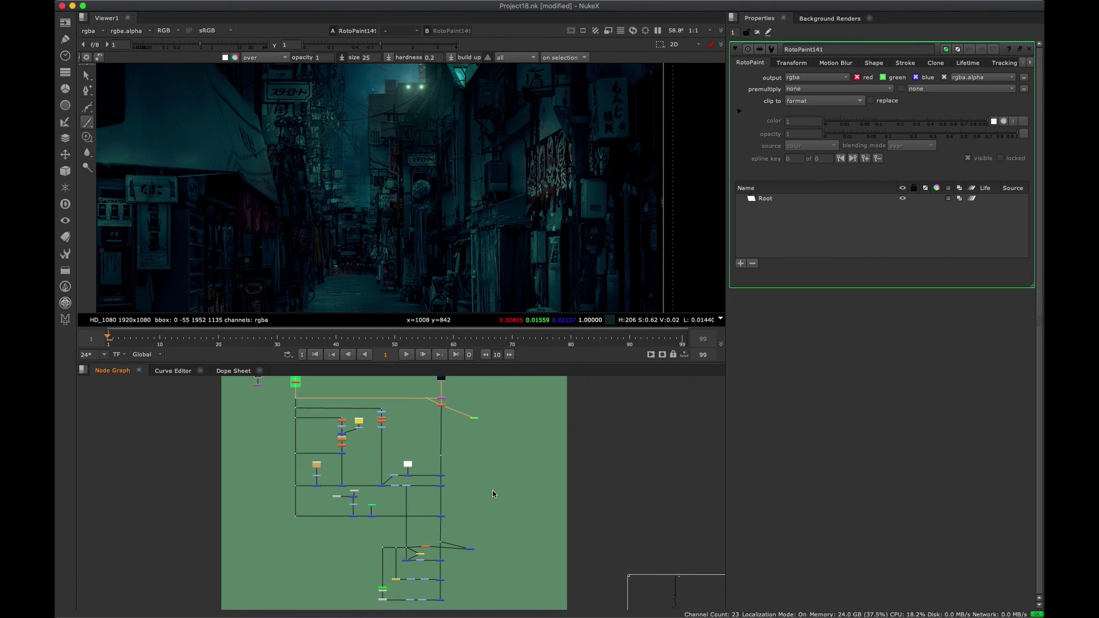
middle_drag(485, 509, 462, 441)
key(Delete)
scroll(406, 530, up, 7)
key(super+v)
drag(548, 512, 468, 494)
key(1)
double_click(568, 528)
middle_drag(526, 230, 529, 210)
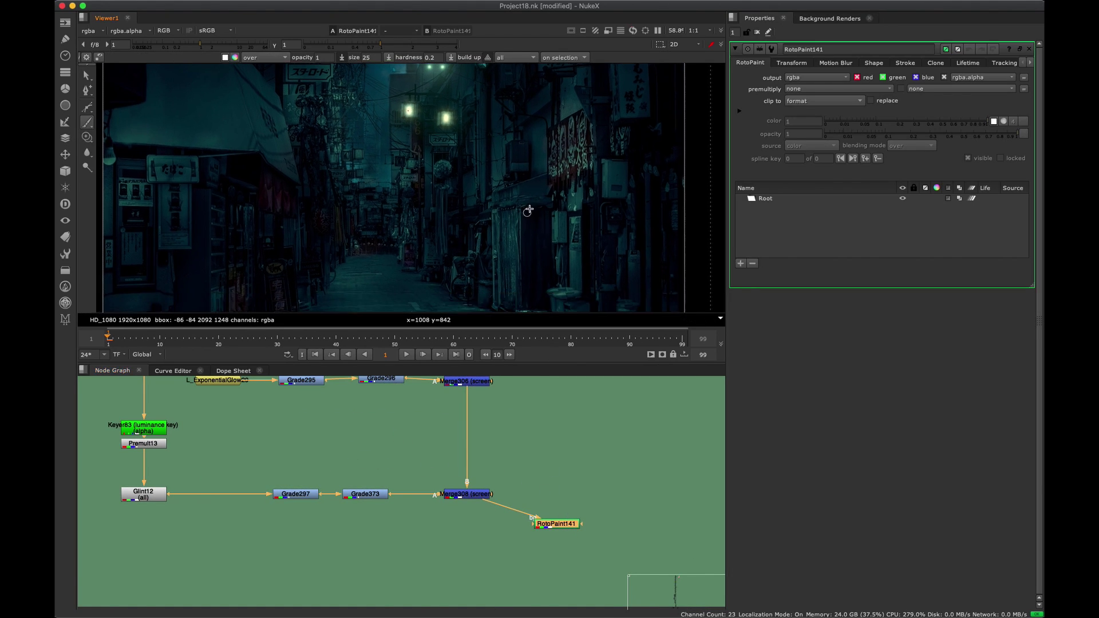
Maximize the viewer, fit the image and set the brush size to about 23.
key(space)
key(f)
shift+drag(507, 250, 504, 251)
Try brush strokes from the right lantern, reduce the brush size to about 7.5 and undo the strokes.
drag(517, 182, 577, 284)
key(super+z)
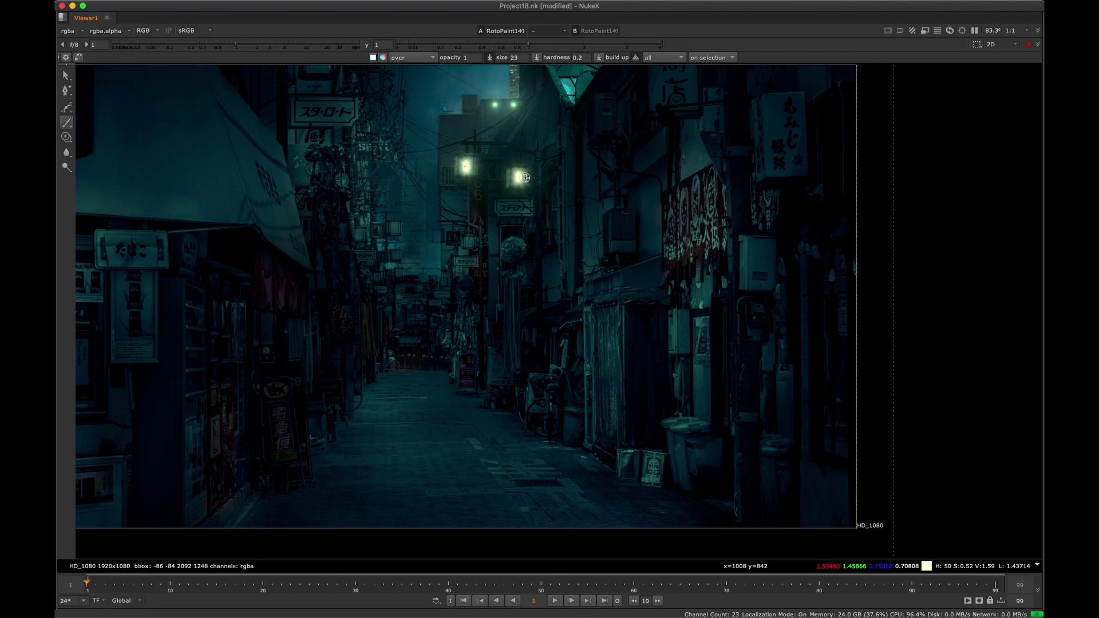
scroll(525, 177, up, 4)
mouse_move(496, 191)
shift+mouse_down()
mouse_move(491, 200)
mouse_move(574, 194)
shift+mouse_up()
key(ctrl+z)
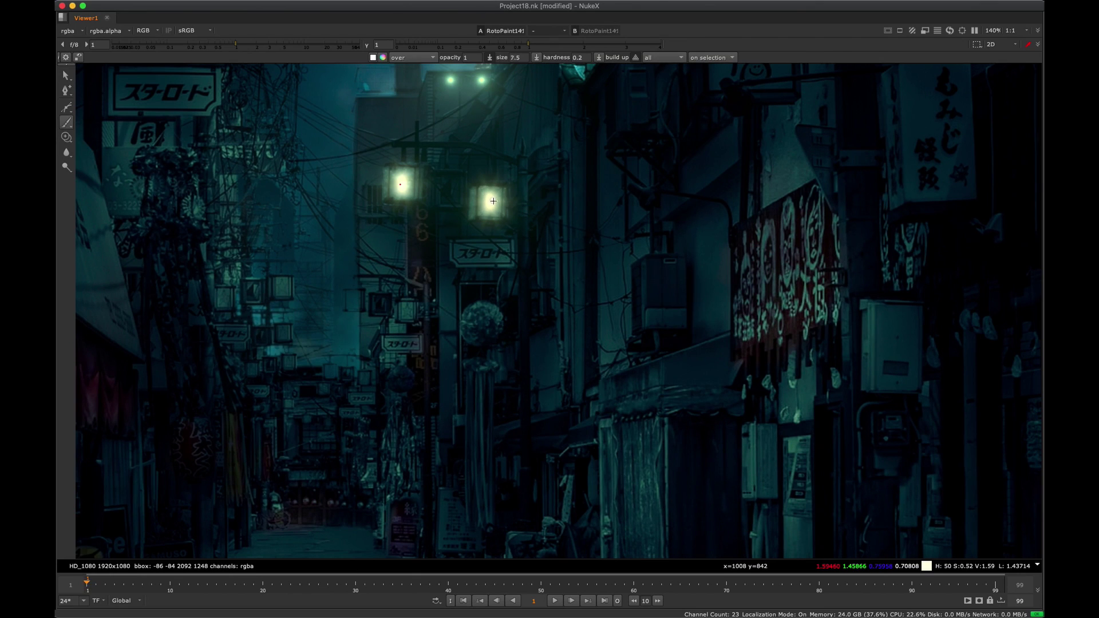
Paint a thin line from the right lantern to the nearby wall and circle that wall area.
scroll(487, 203, up, 3)
drag(492, 192, 590, 188)
scroll(604, 150, down, 4)
mouse_move(604, 151)
mouse_down()
mouse_move(592, 269)
mouse_move(571, 157)
mouse_up()
Paint a line downward from the right lantern and circle the area around the round plant.
middle_drag(591, 222, 600, 170)
drag(543, 162, 563, 241)
mouse_move(594, 209)
mouse_down()
mouse_move(512, 239)
mouse_move(595, 211)
mouse_up()
Try painting a line from the right lantern to the alley floor twice, undoing each stroke.
drag(540, 164, 492, 441)
key(ctrl+z)
drag(545, 159, 498, 465)
key(ctrl+z)
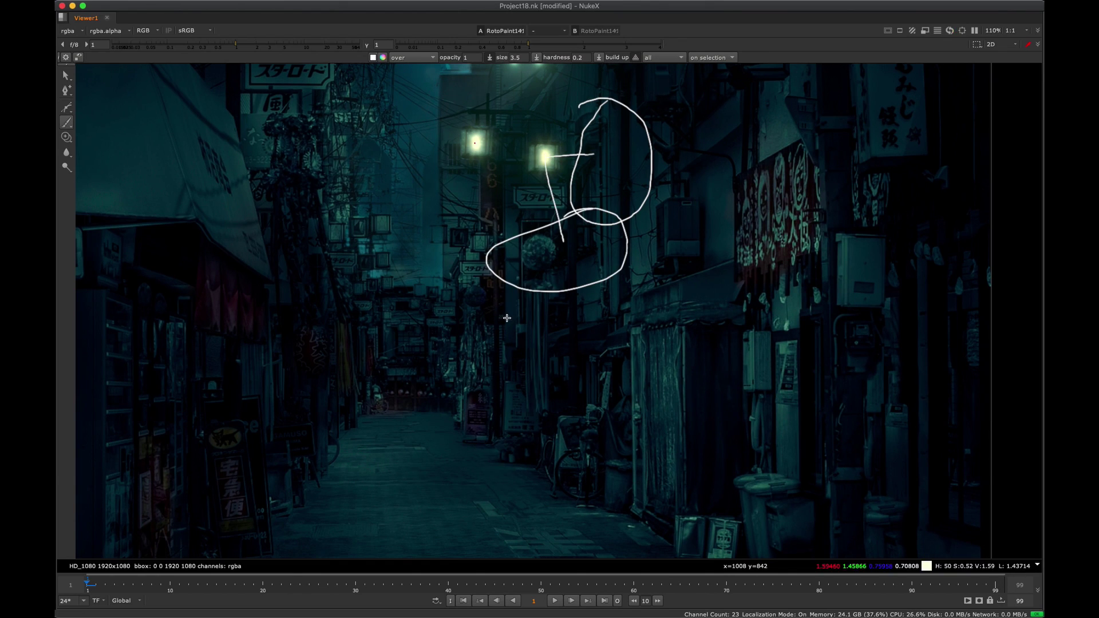
Paint a line from the right lantern down to the alley floor and circle a wide oval there.
drag(541, 167, 486, 489)
mouse_move(542, 315)
middle_down()
mouse_move(533, 250)
mouse_move(553, 262)
middle_up()
scroll(553, 275, down, 3)
mouse_move(534, 382)
mouse_down()
mouse_move(392, 425)
mouse_move(534, 386)
mouse_up()
scroll(513, 405, up, 4)
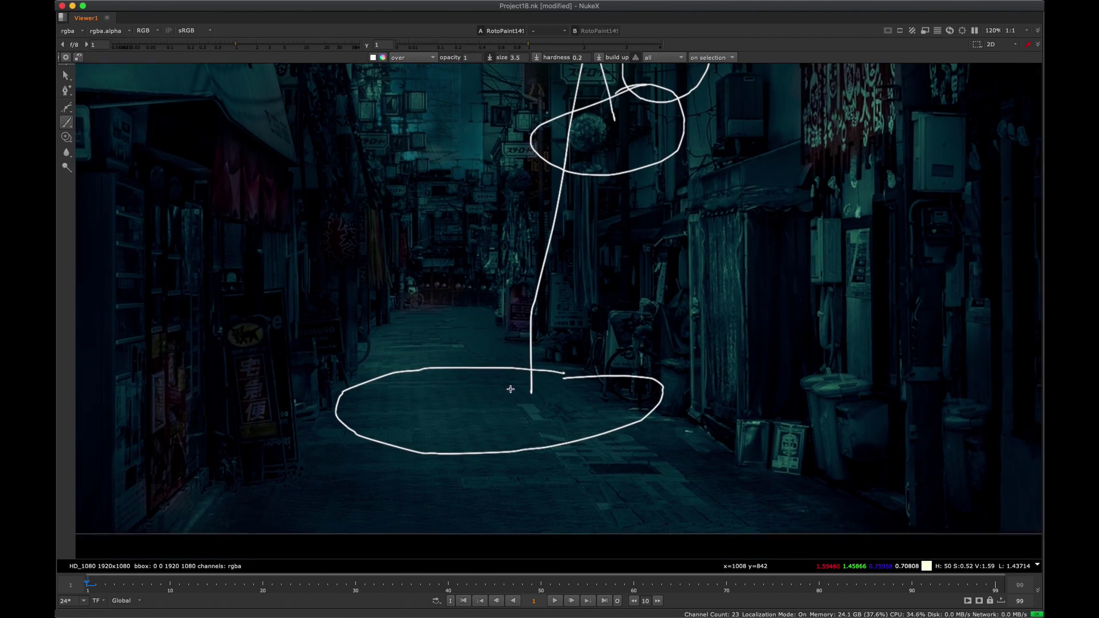
Scribble a white zigzag inside the wide oval on the alley floor.
mouse_move(437, 405)
mouse_down()
mouse_move(379, 408)
mouse_move(618, 414)
mouse_up()
scroll(563, 302, down, 2)
middle_drag(608, 246, 616, 294)
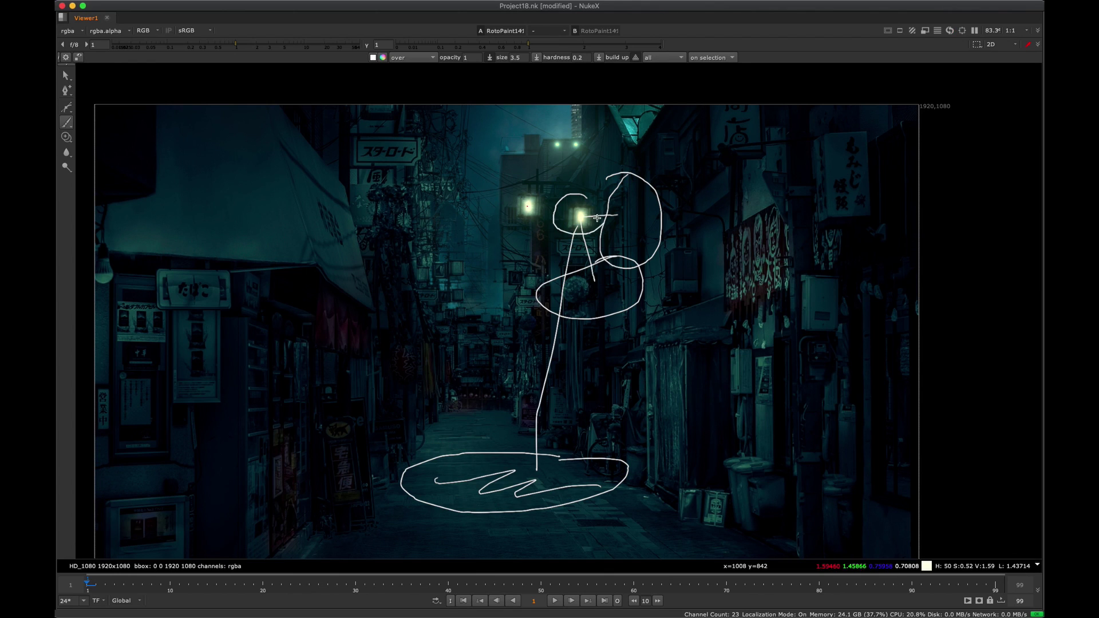
Set the paint colour to red and circle the area immediately around the right lantern.
middle_drag(596, 218, 576, 253)
click(383, 57)
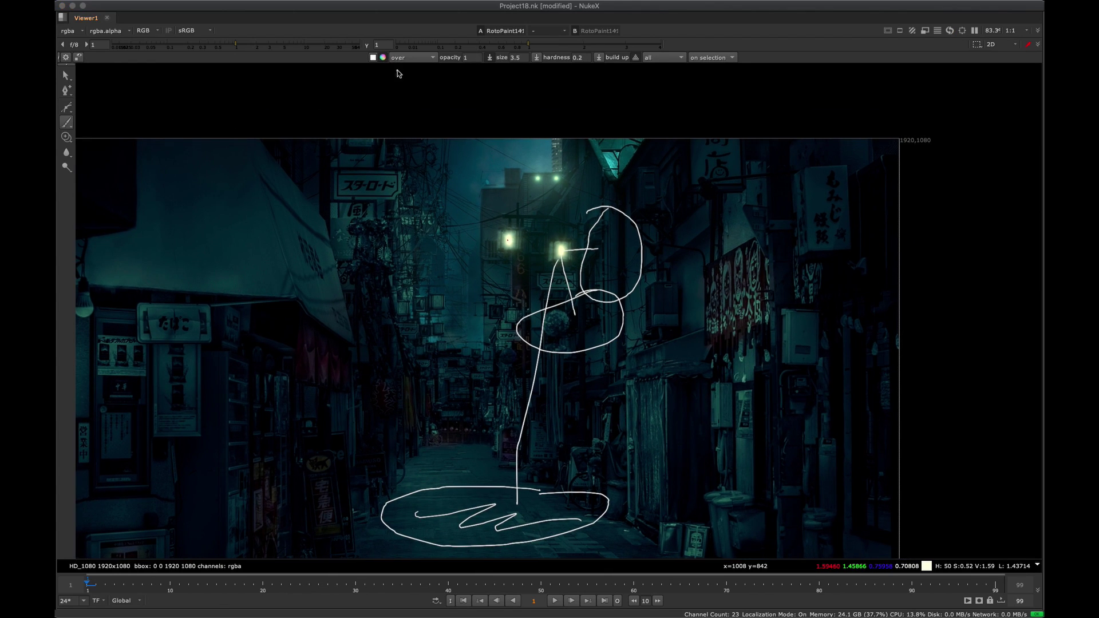
key(Escape)
scroll(551, 248, up, 3)
mouse_move(581, 231)
mouse_down()
mouse_move(530, 244)
mouse_move(640, 251)
mouse_move(554, 236)
mouse_up()
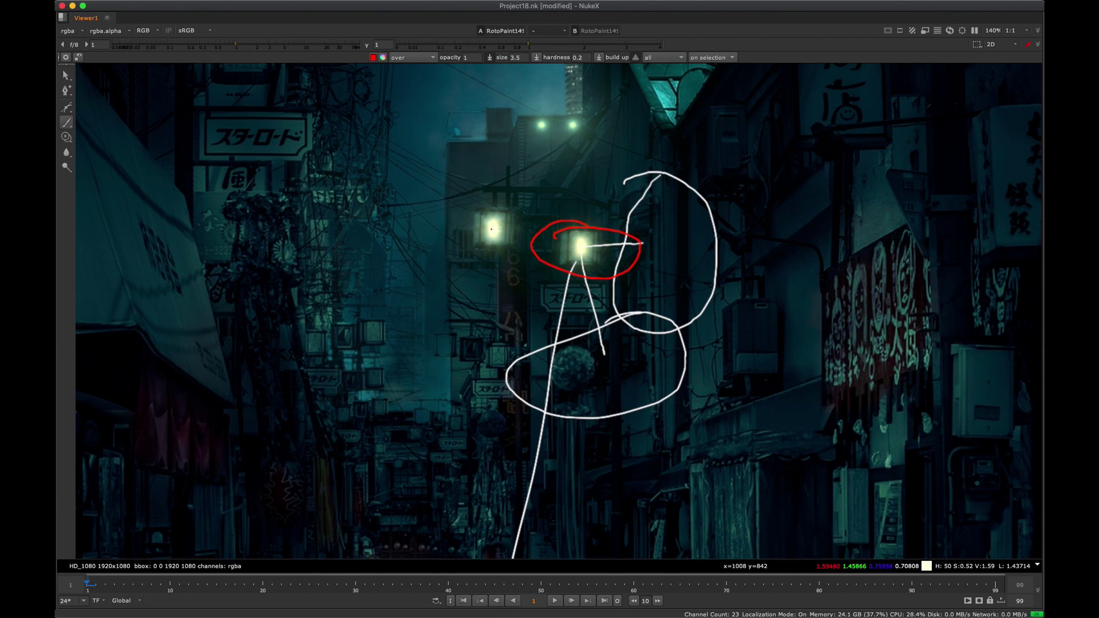
Paint a yellow ring around both lanterns and a much larger green ring reaching the surrounding walls and floor.
click(380, 59)
middle_drag(684, 211, 714, 189)
mouse_move(629, 166)
mouse_down()
mouse_move(512, 172)
mouse_move(586, 276)
mouse_move(675, 161)
mouse_move(595, 164)
mouse_up()
scroll(610, 178, down, 3)
click(568, 192)
mouse_move(592, 141)
mouse_down()
mouse_move(456, 214)
mouse_move(668, 358)
mouse_move(595, 150)
mouse_move(446, 233)
mouse_move(640, 382)
mouse_move(764, 203)
mouse_move(611, 141)
mouse_up()
key(super+z)
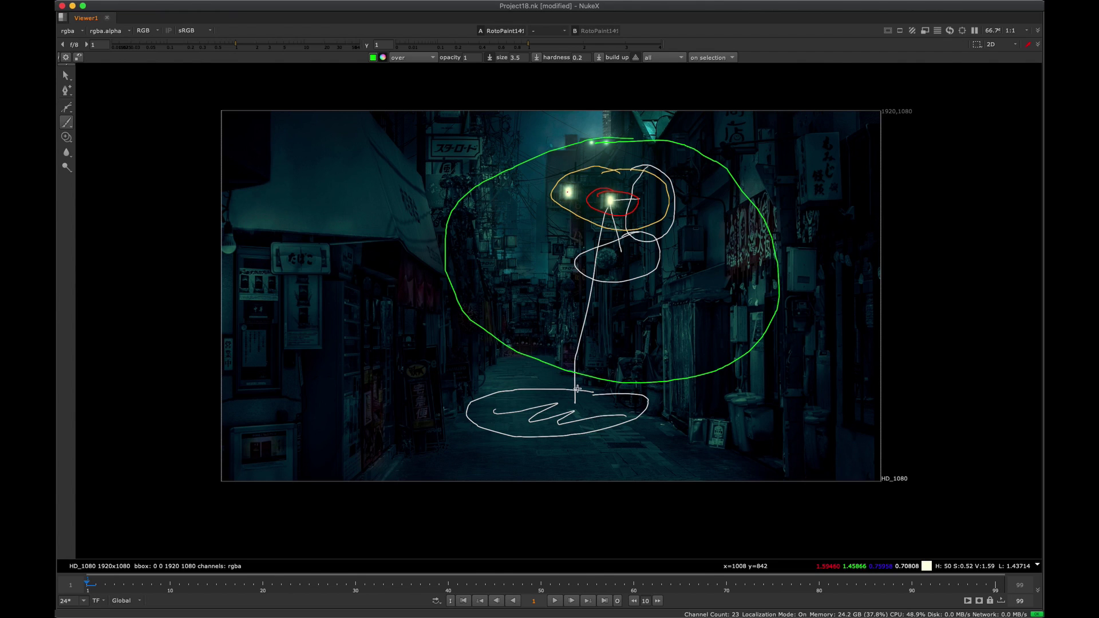
Examine the coloured rings around the lanterns in relation to the circled patch of alley floor.
middle_drag(577, 388, 554, 352)
middle_drag(594, 161, 596, 170)
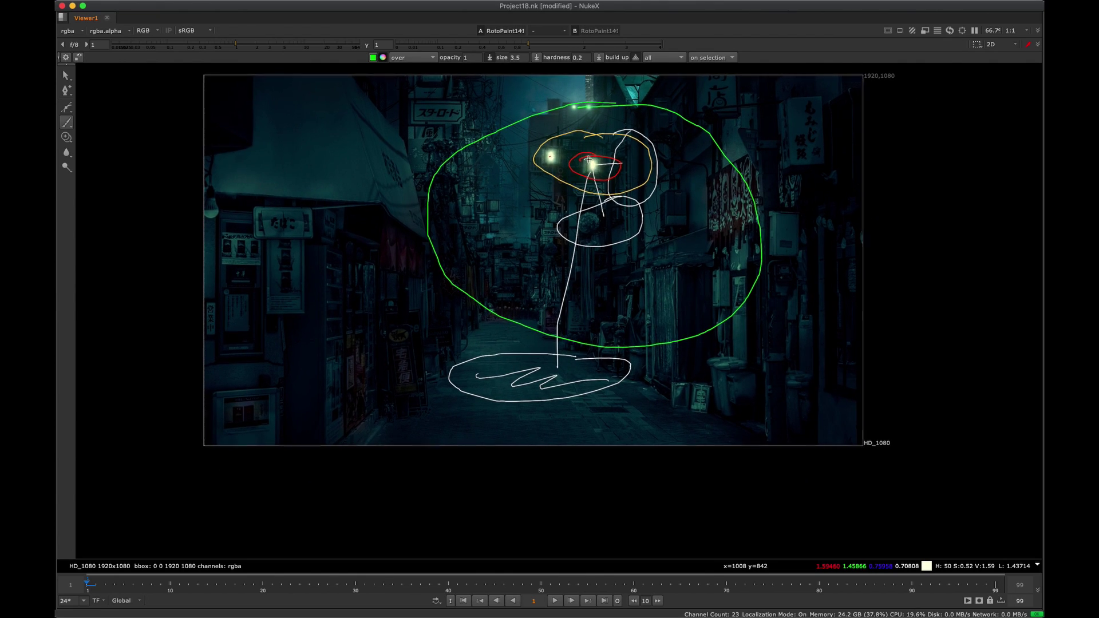
scroll(588, 159, up, 1)
middle_drag(616, 350, 609, 373)
scroll(557, 402, down, 5)
scroll(632, 299, up, 6)
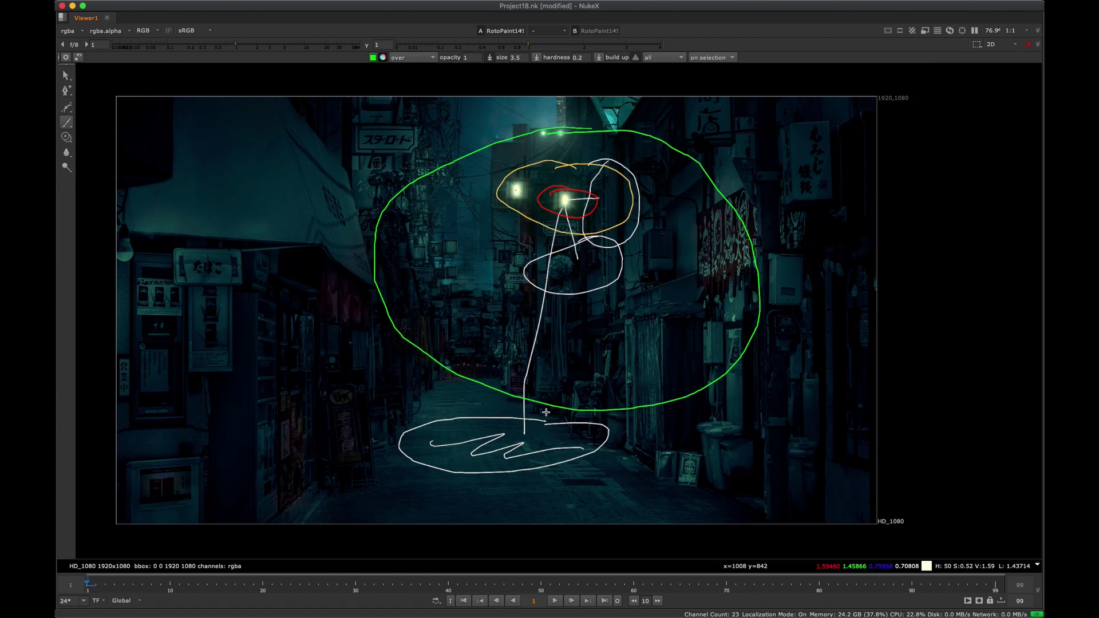
drag(509, 430, 584, 438)
mouse_move(648, 297)
middle_down()
mouse_move(643, 363)
mouse_move(655, 359)
middle_up()
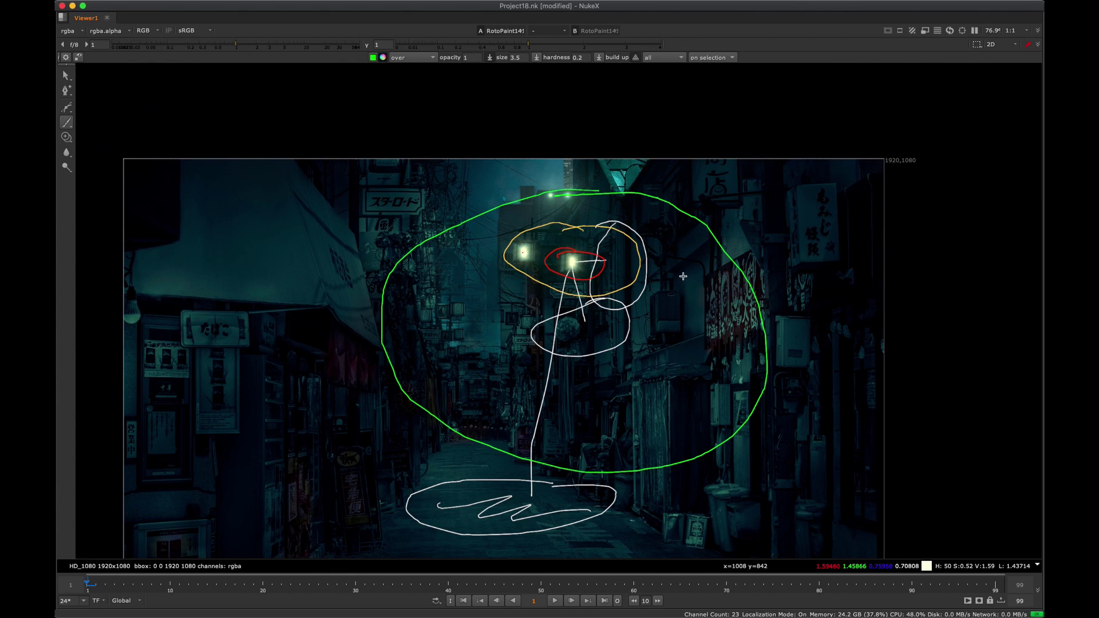
Undo all the painted guide lines and rings on the alley image.
middle_drag(700, 311, 692, 287)
key(super+z)
key(super+z)
key(super+z)
key(super+z)
key(super+z)
key(super+z)
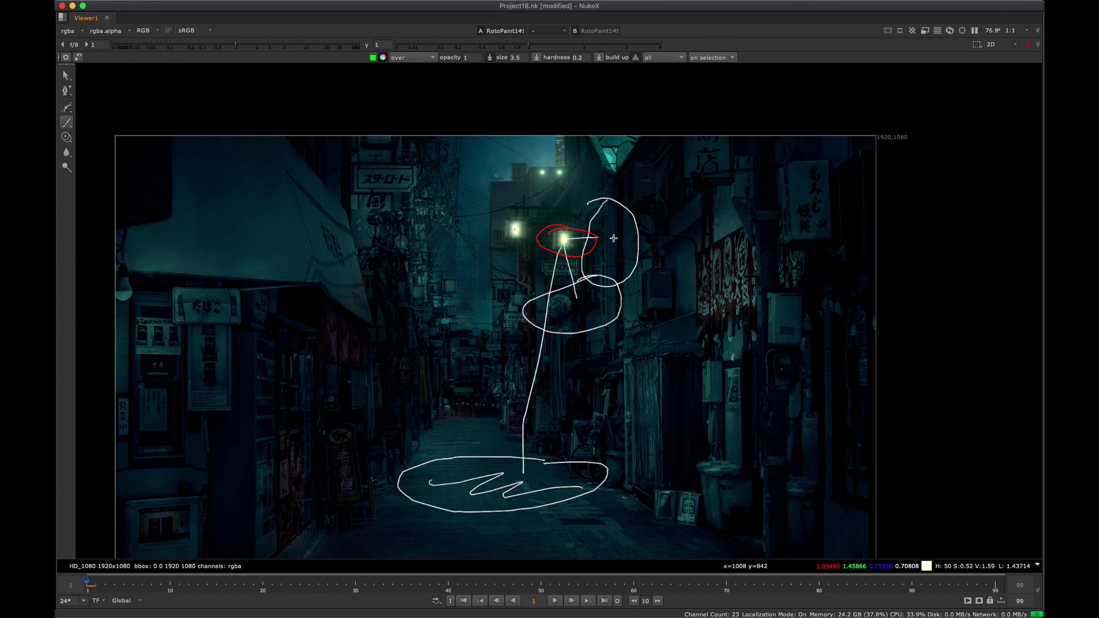
key(super+z)
key(super+z)
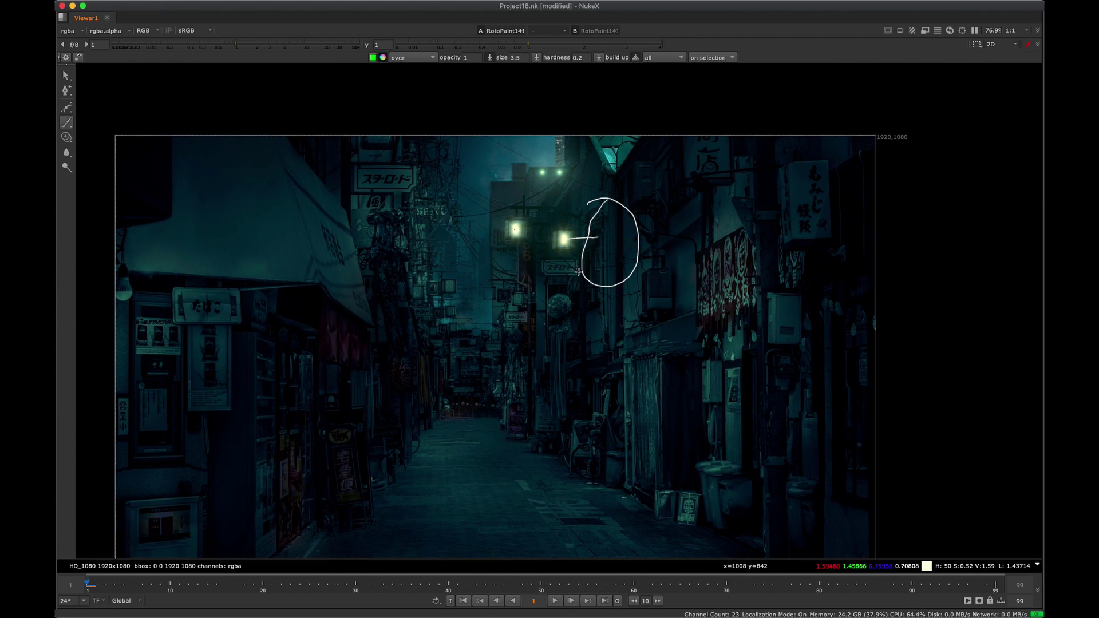
scroll(577, 272, up, 2)
key(super+z)
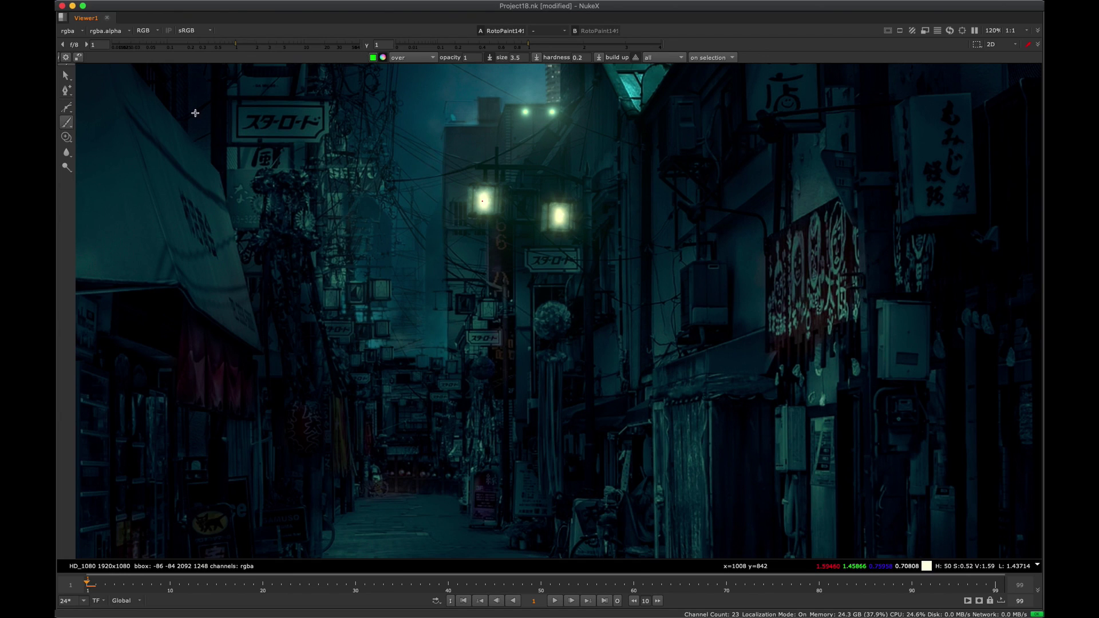
Set the paint colour to white and try a line downward from the right lantern, undoing the stroke.
click(382, 57)
middle_drag(463, 308, 512, 207)
scroll(515, 210, down, 2)
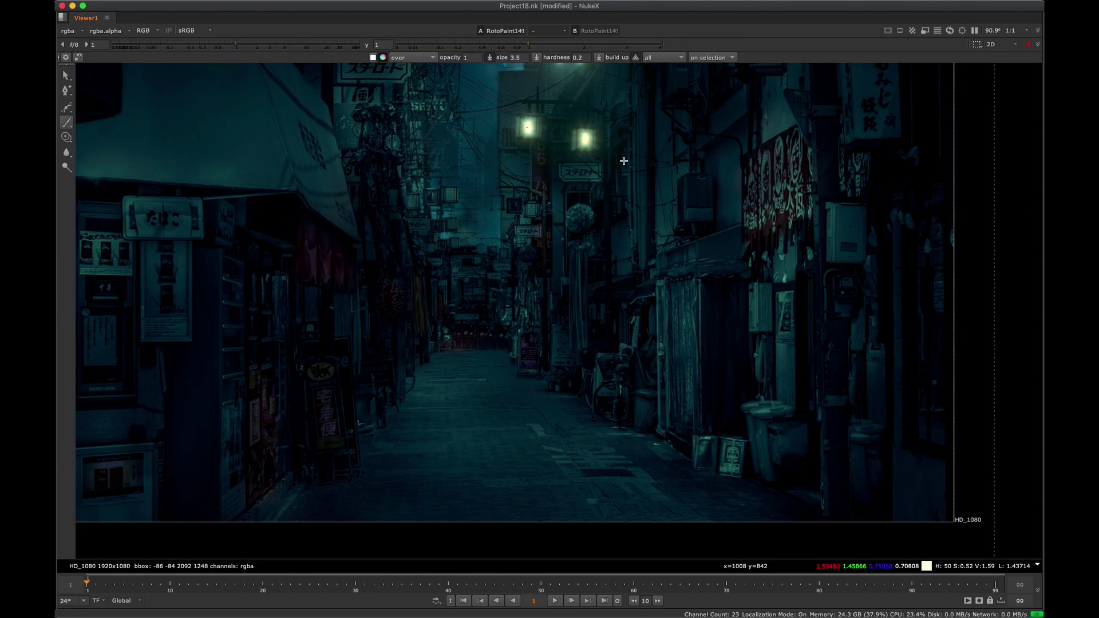
drag(587, 152, 581, 297)
key(super+z)
Paint a wide white oval on the alley floor reaching the bicycle, undoing the first version and redrawing it.
mouse_move(561, 378)
mouse_down()
mouse_move(563, 454)
mouse_move(523, 376)
mouse_up()
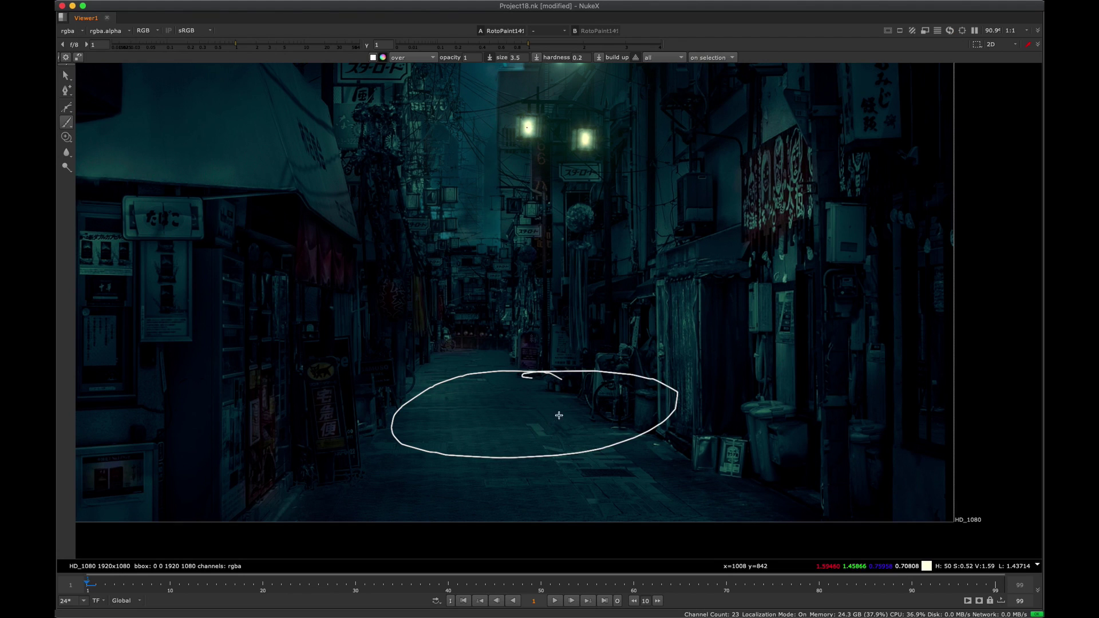
middle_drag(559, 415, 566, 301)
scroll(566, 300, up, 5)
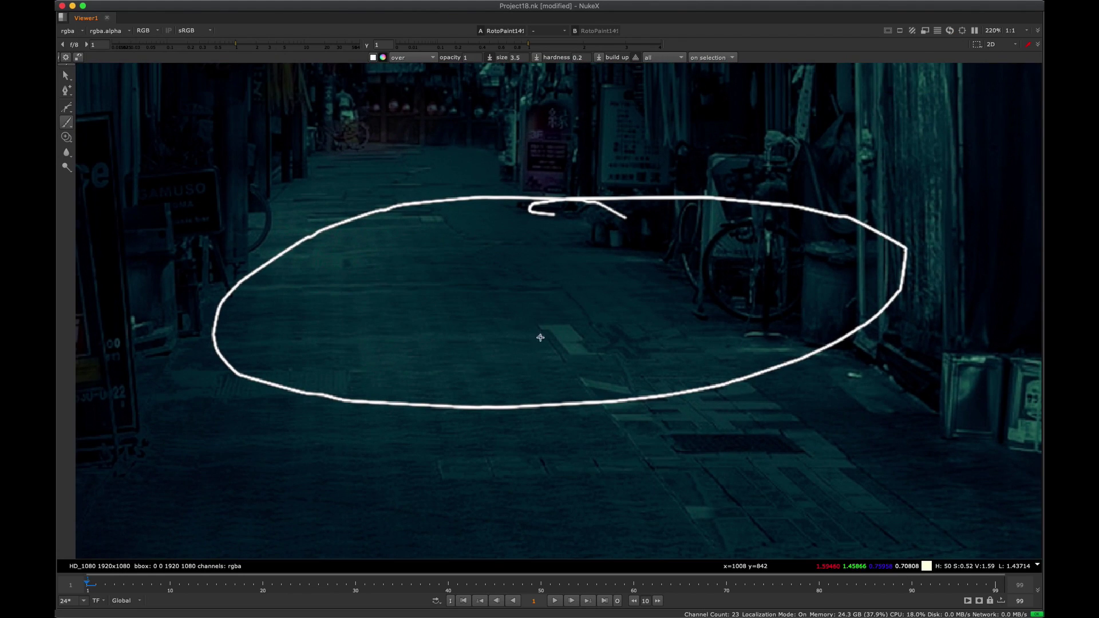
scroll(540, 338, down, 4)
key(super+z)
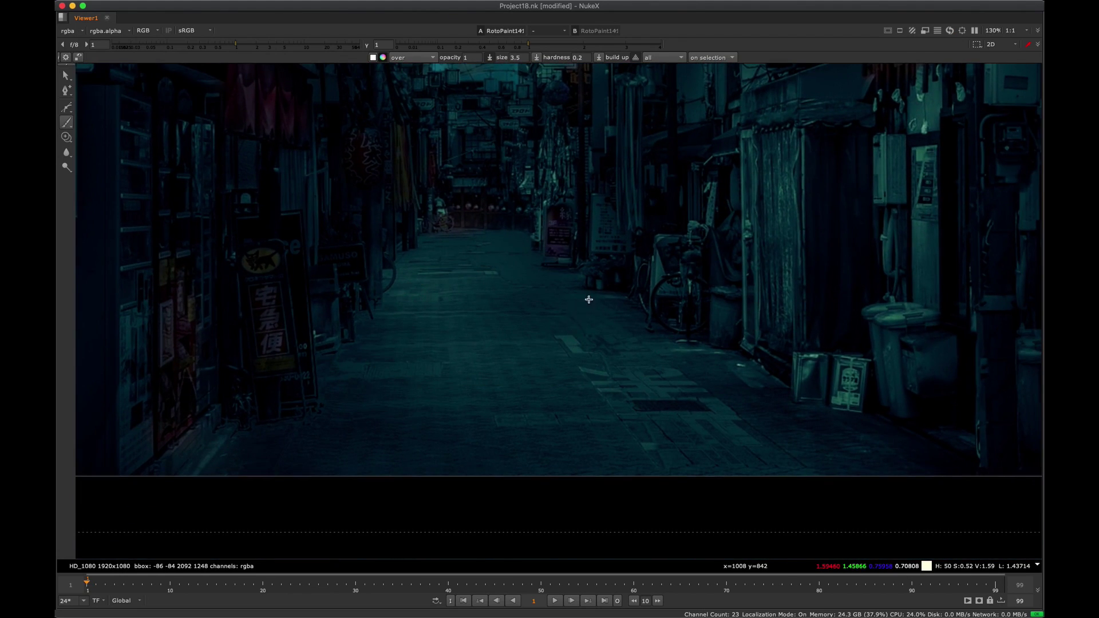
mouse_move(626, 277)
mouse_down()
mouse_move(368, 299)
mouse_move(462, 375)
mouse_move(653, 352)
mouse_move(603, 276)
mouse_move(701, 369)
mouse_move(475, 283)
mouse_up()
key(super+z)
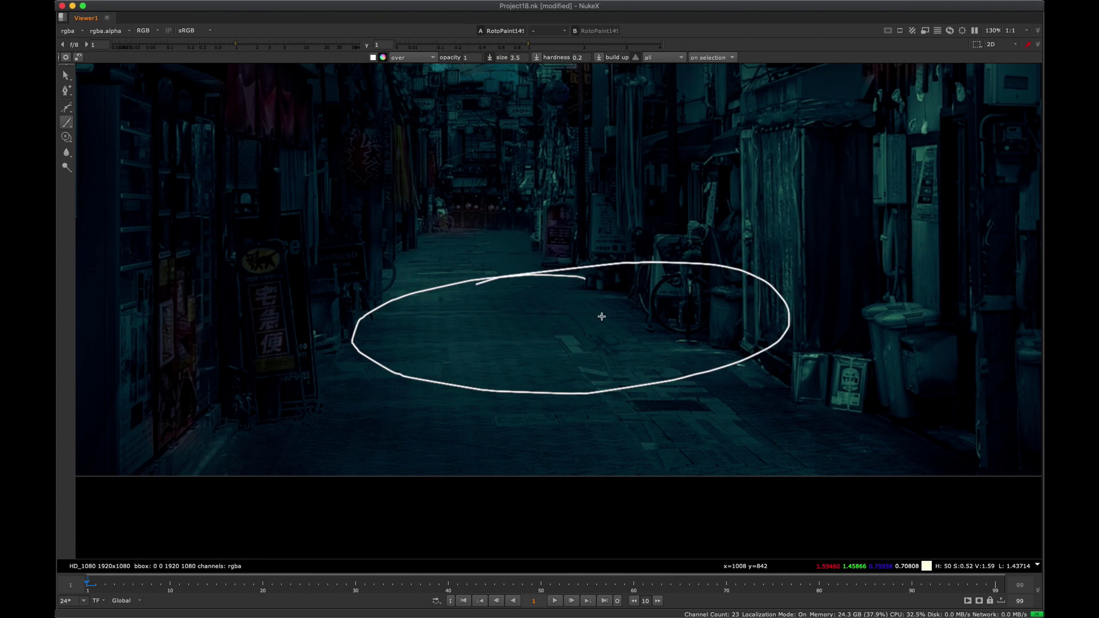
Examine the paving inside the circled floor area and its position relative to the two lanterns.
scroll(601, 317, down, 10)
scroll(547, 355, up, 10)
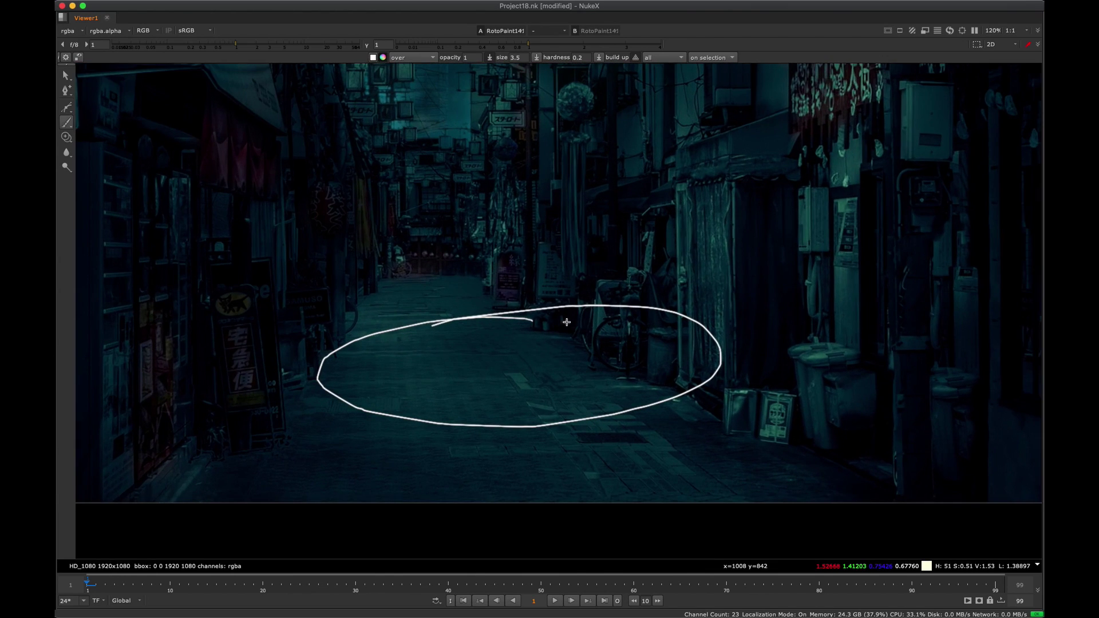
middle_drag(566, 323, 555, 317)
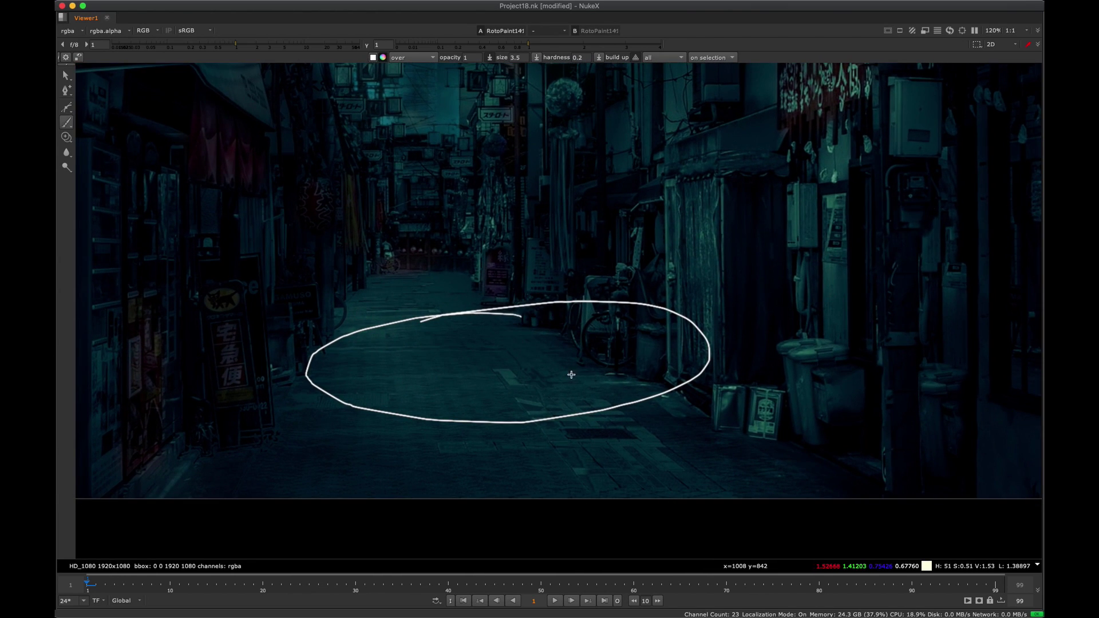
mouse_move(522, 380)
middle_down()
mouse_move(503, 329)
mouse_move(559, 289)
mouse_move(505, 290)
middle_up()
scroll(492, 333, up, 4)
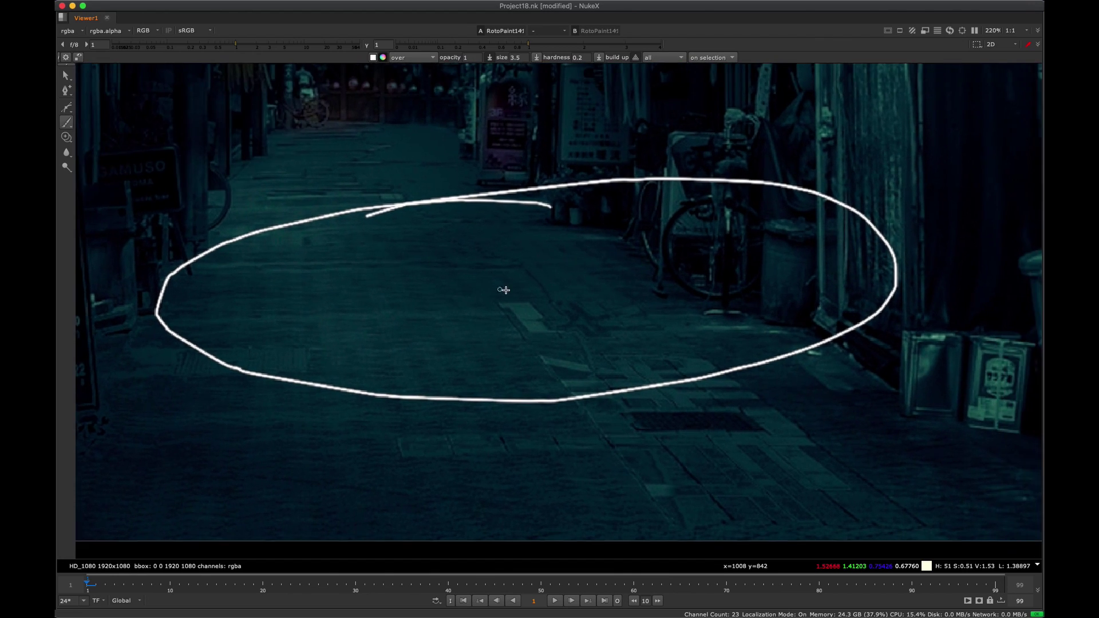
scroll(513, 312, up, 1)
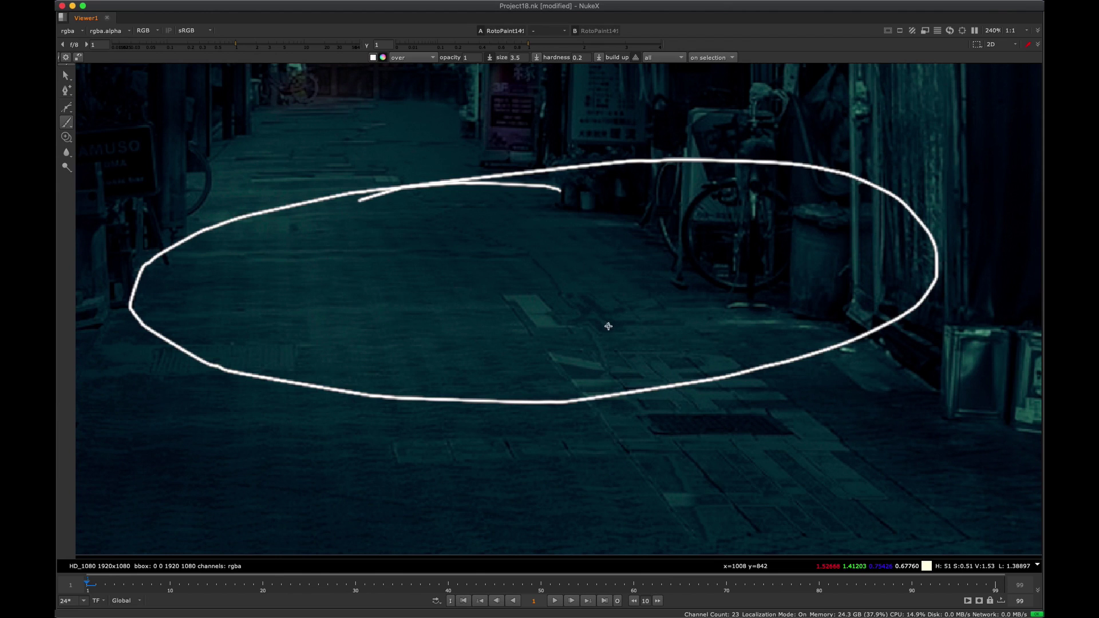
scroll(599, 309, down, 5)
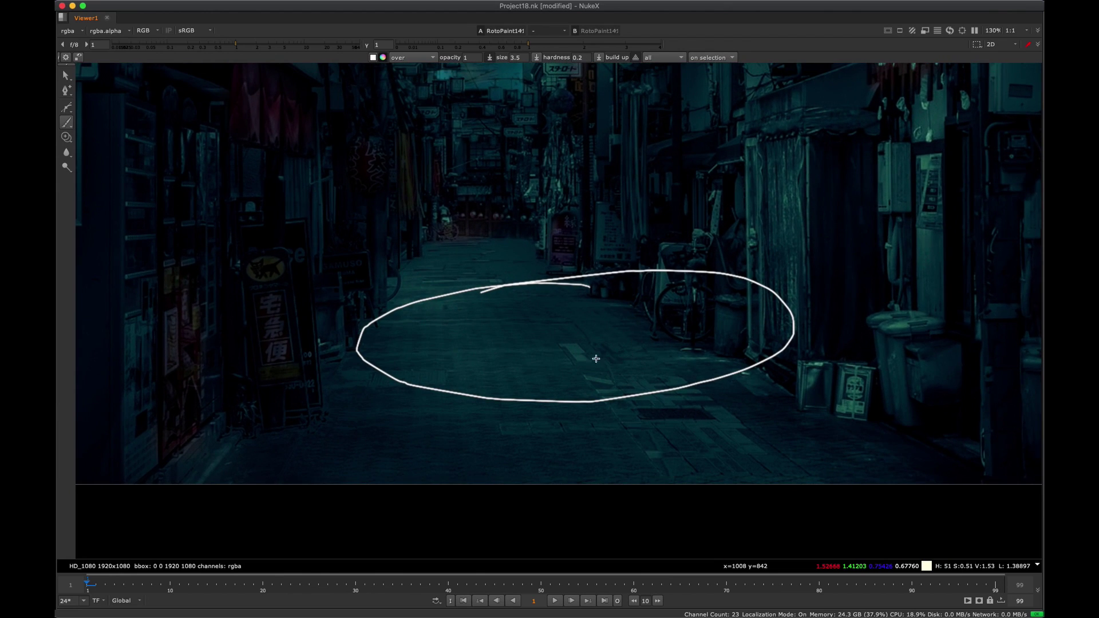
scroll(611, 359, down, 5)
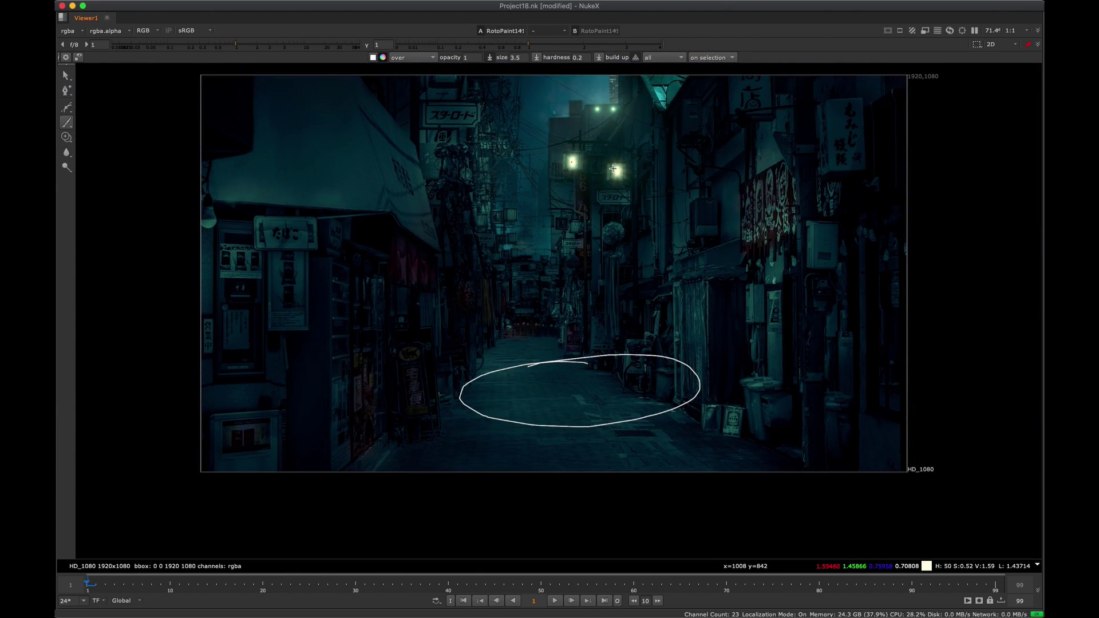
scroll(572, 344, up, 5)
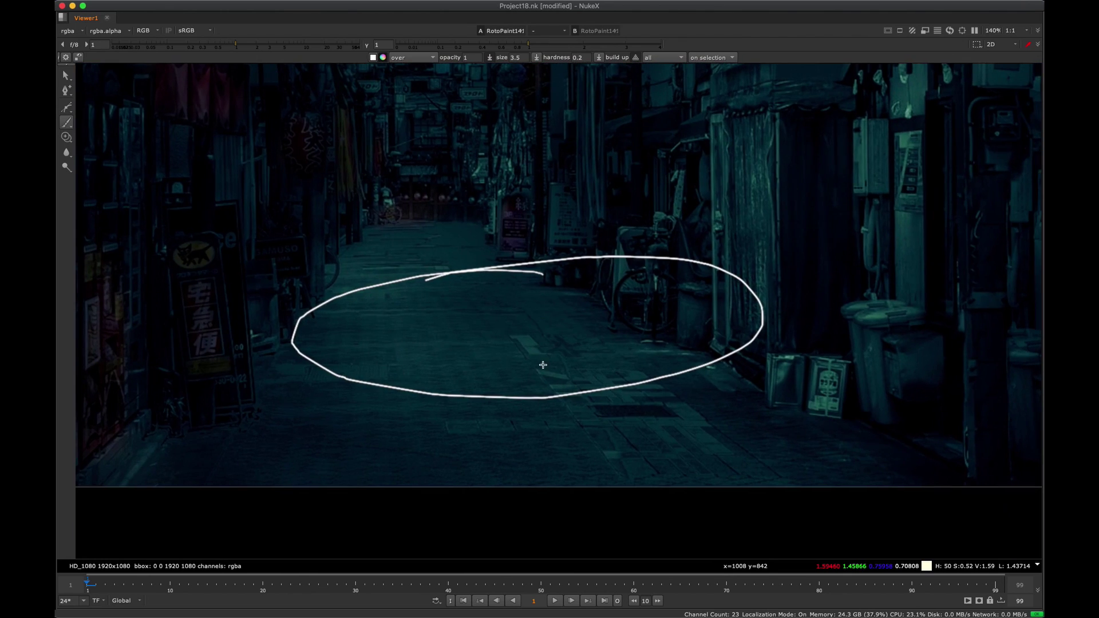
scroll(552, 347, down, 5)
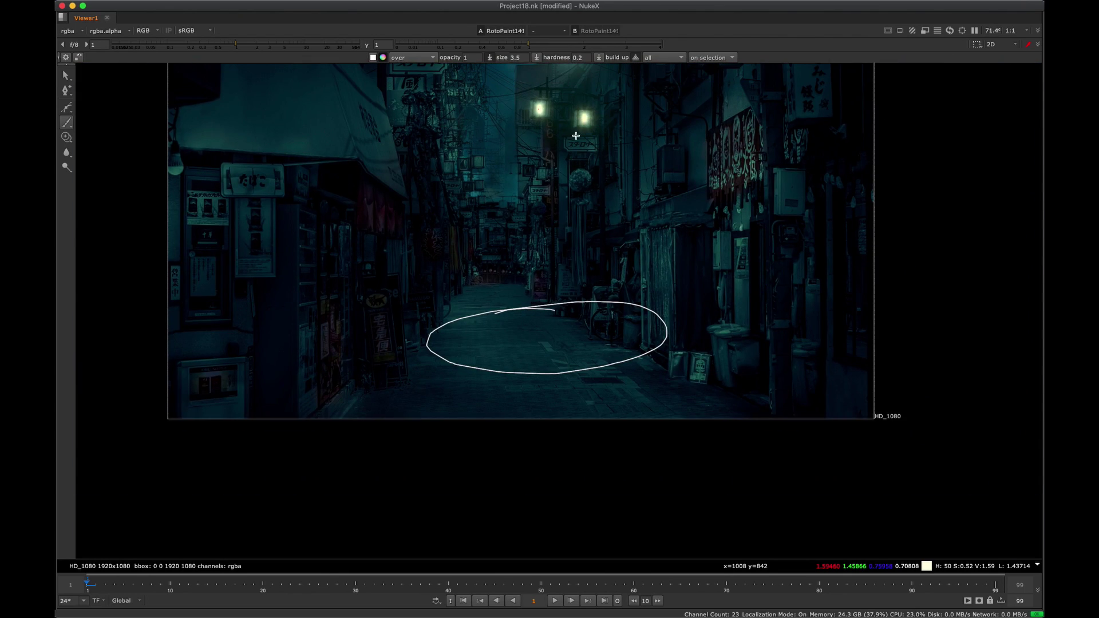
middle_drag(575, 136, 560, 169)
scroll(540, 382, up, 3)
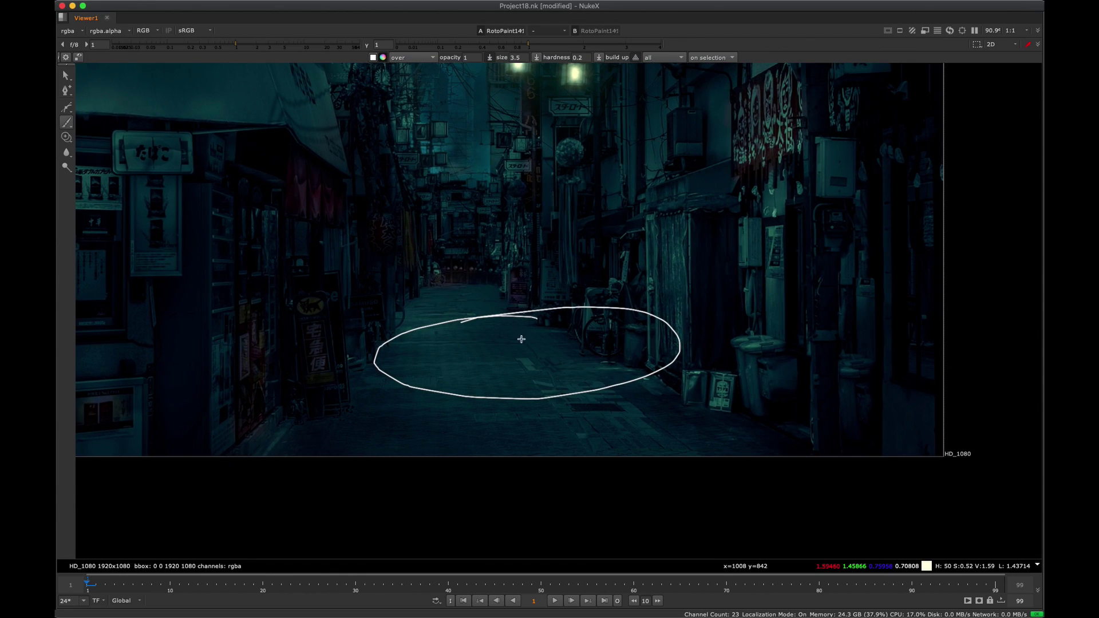
middle_drag(621, 168, 618, 279)
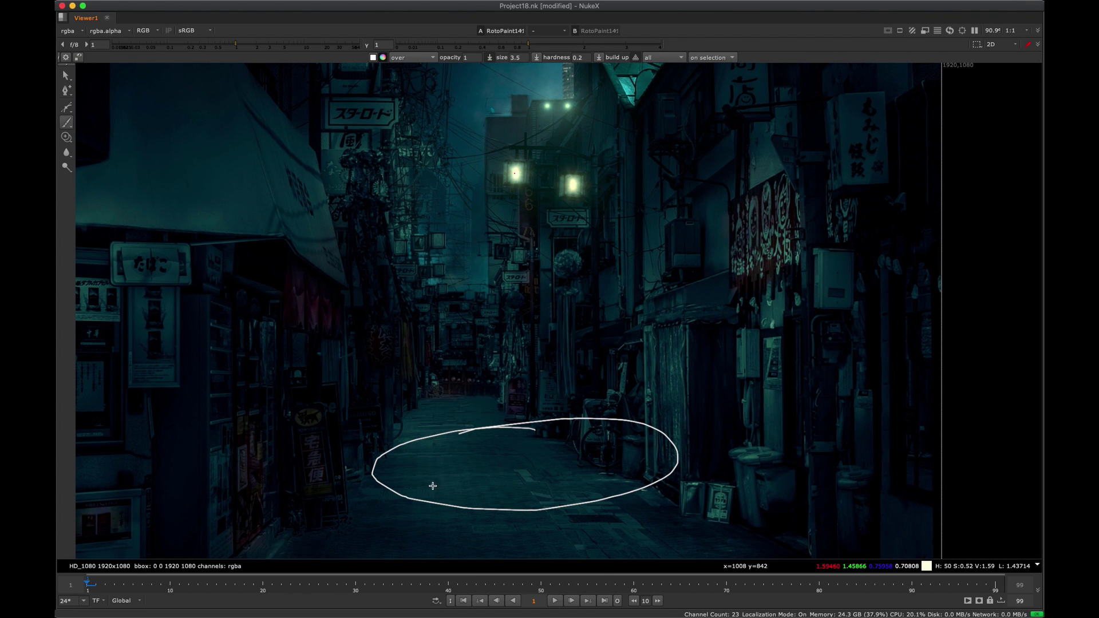
middle_drag(506, 467, 556, 331)
scroll(556, 332, up, 6)
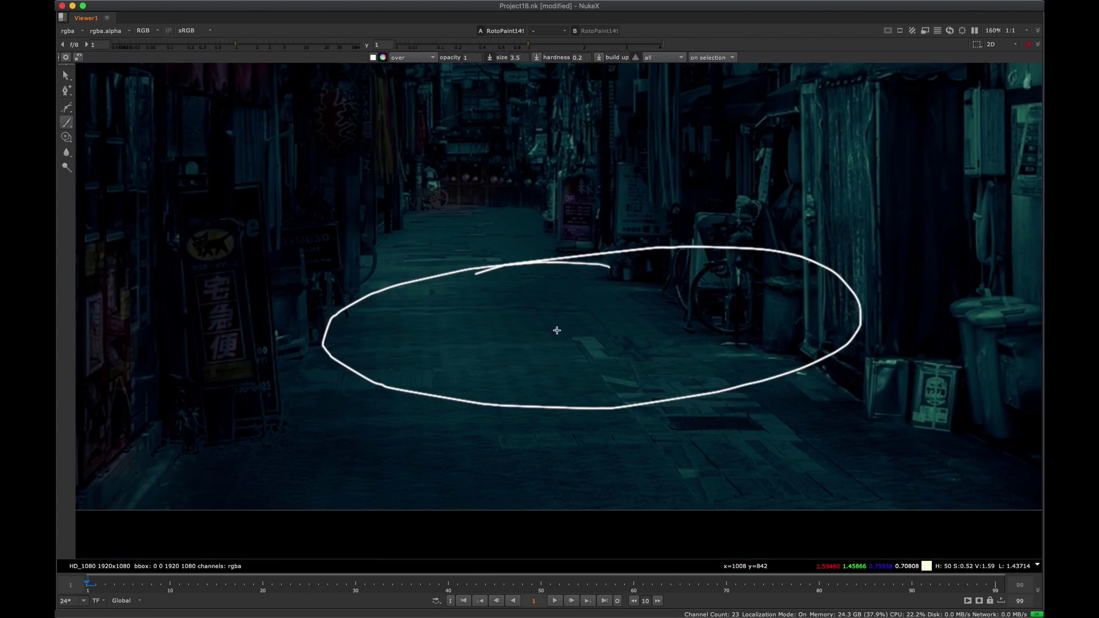
Paint a white oval around the two glowing lanterns.
middle_drag(595, 372, 581, 407)
scroll(581, 407, down, 7)
mouse_move(602, 86)
mouse_down()
mouse_move(668, 150)
mouse_move(598, 85)
mouse_up()
Try painting white lines from the right lantern down to the circled alley floor, undoing the strokes.
drag(621, 129, 630, 340)
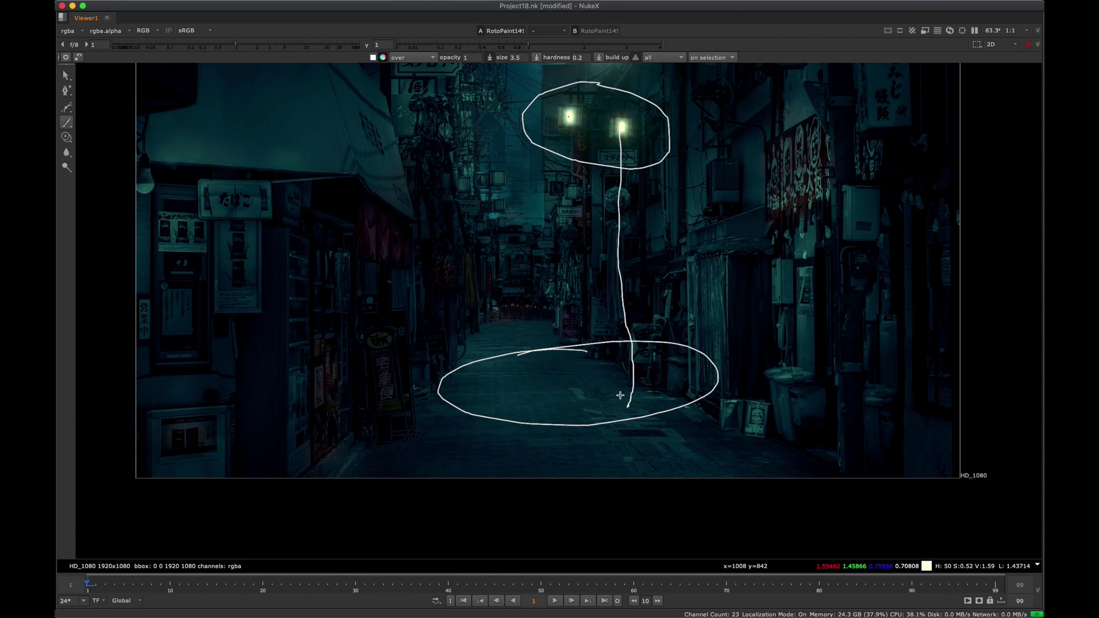
key(ctrl+z)
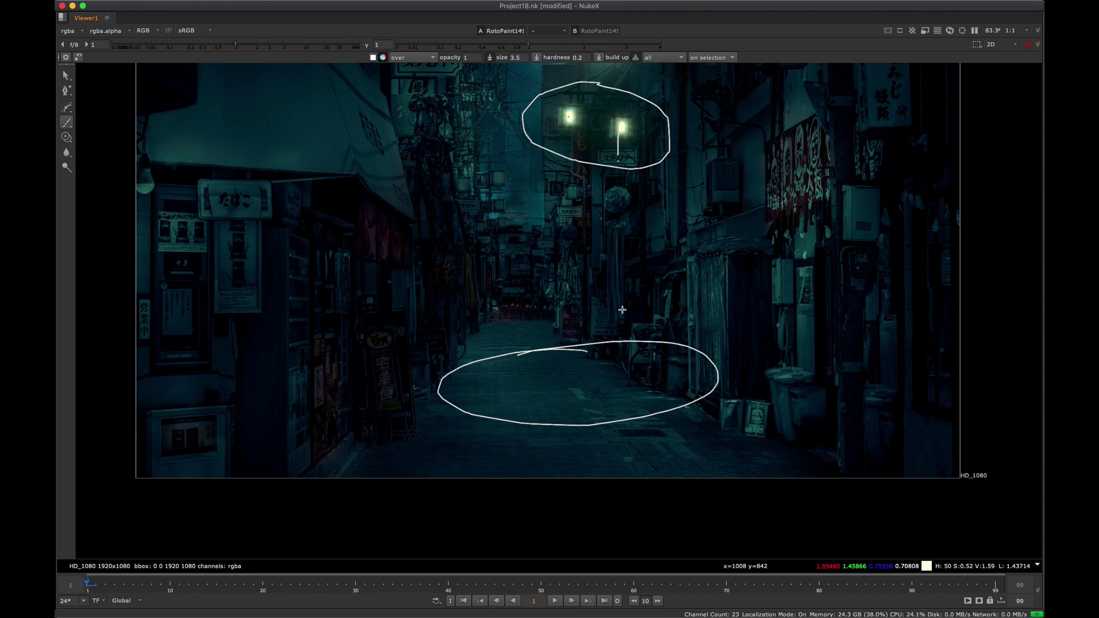
mouse_move(619, 140)
mouse_down()
mouse_move(599, 229)
mouse_move(603, 386)
mouse_up()
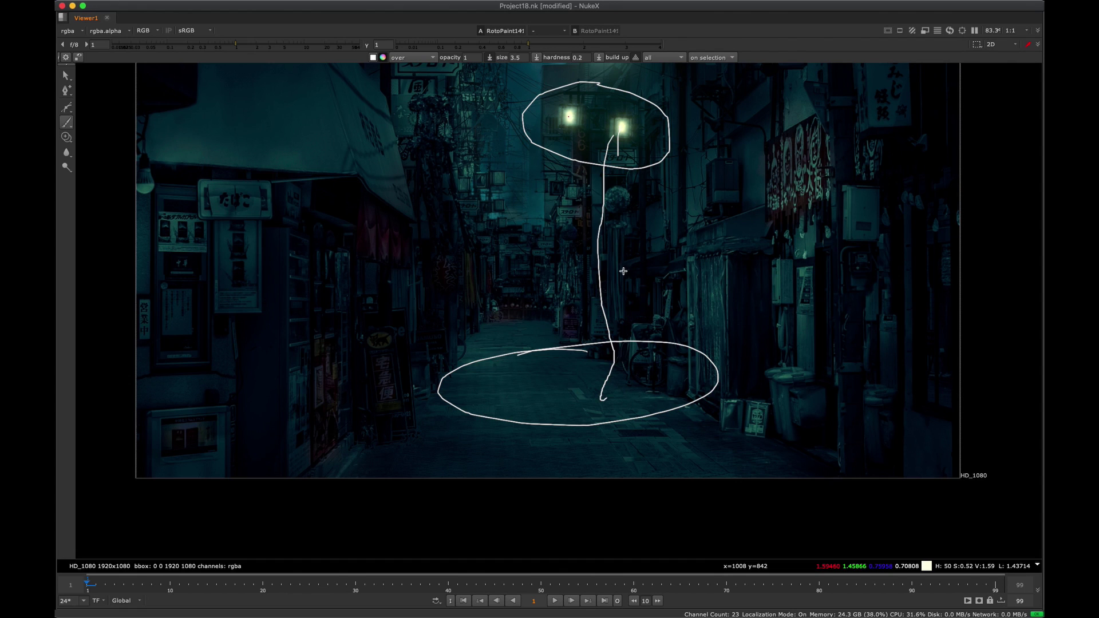
middle_drag(660, 144, 546, 148)
key(ctrl+z)
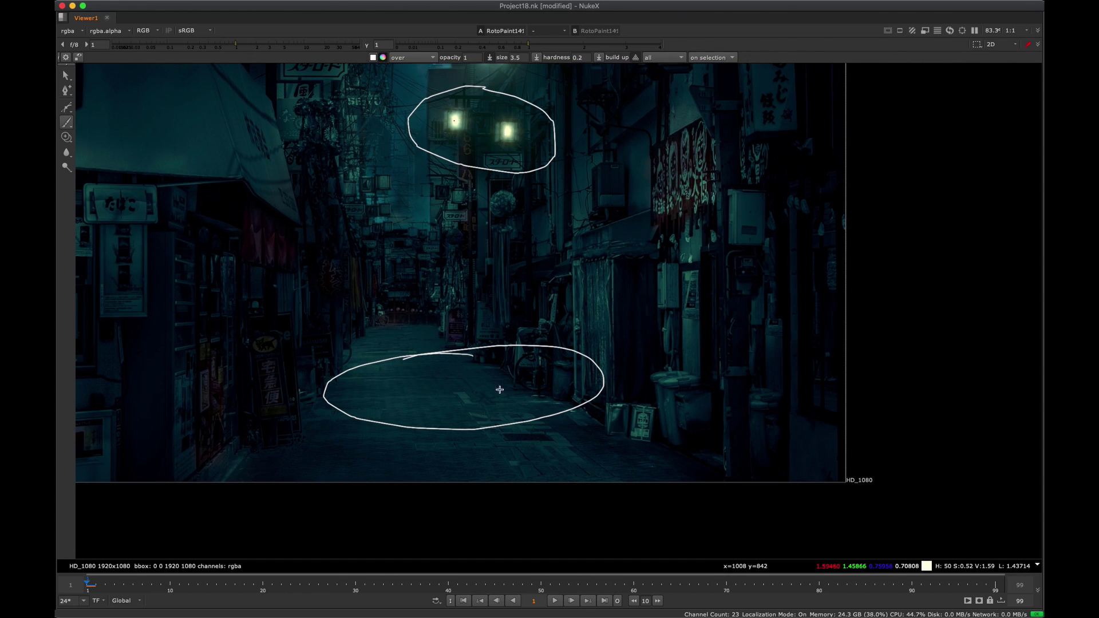
Try filling a small paving stone inside the floor oval with white, undoing the patch.
scroll(500, 389, up, 8)
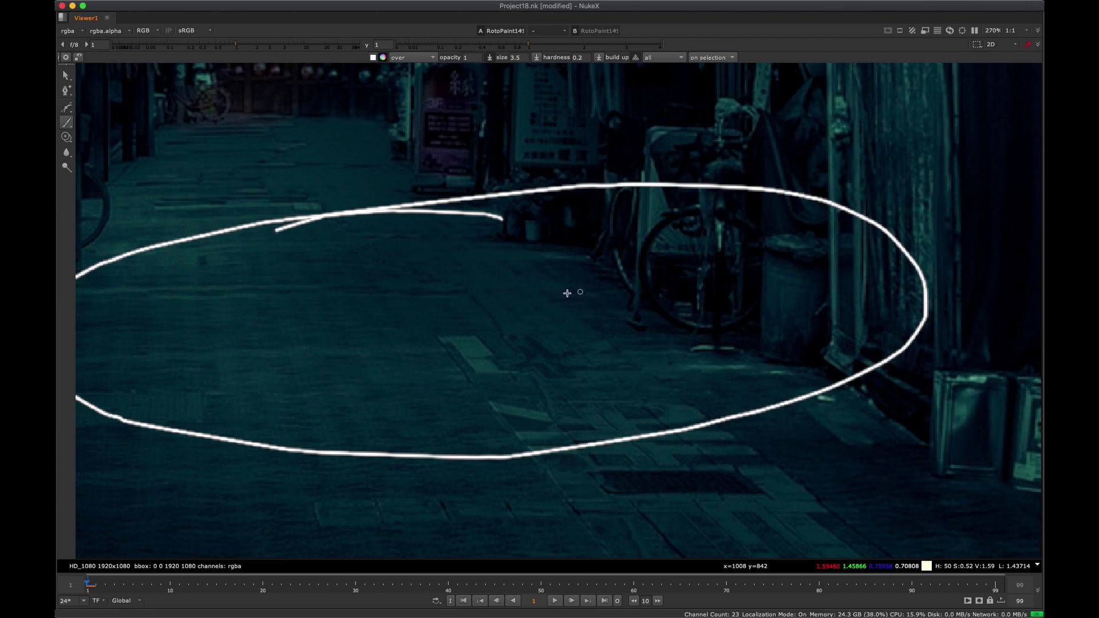
mouse_move(572, 353)
mouse_down()
mouse_move(539, 350)
mouse_move(575, 357)
mouse_up()
middle_drag(598, 368, 637, 301)
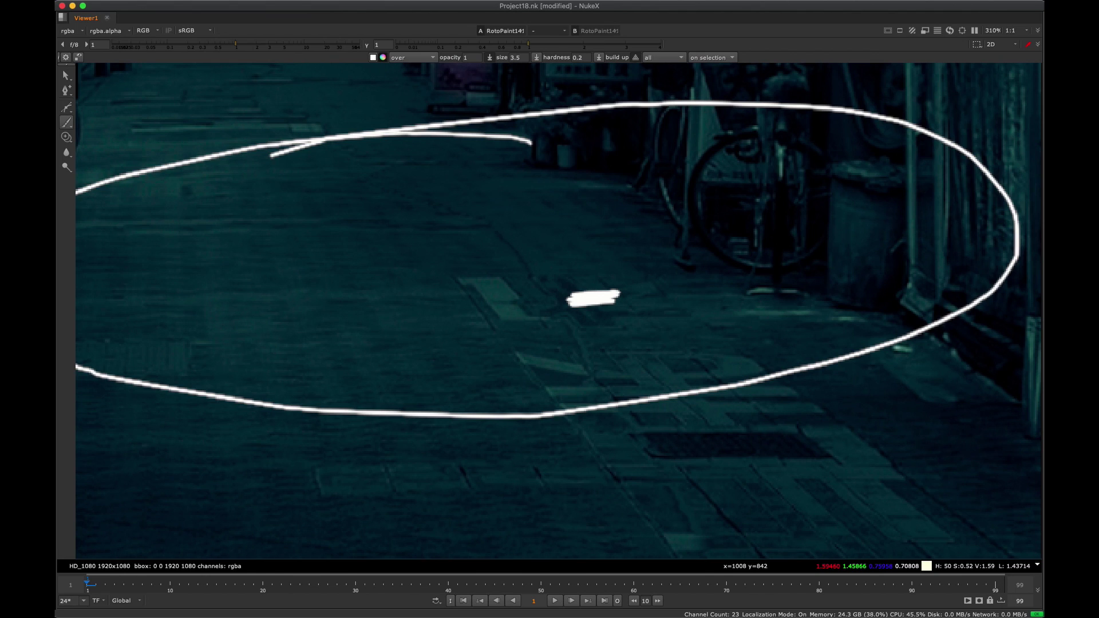
click(374, 58)
middle_drag(523, 229, 518, 270)
key(super+z)
Set the paint colour to orange-red and mark small paving stones inside the floor oval.
mouse_move(573, 338)
mouse_down()
mouse_move(623, 329)
mouse_move(618, 363)
mouse_up()
key(super+z)
click(373, 58)
middle_drag(616, 314, 566, 363)
scroll(566, 363, down, 2)
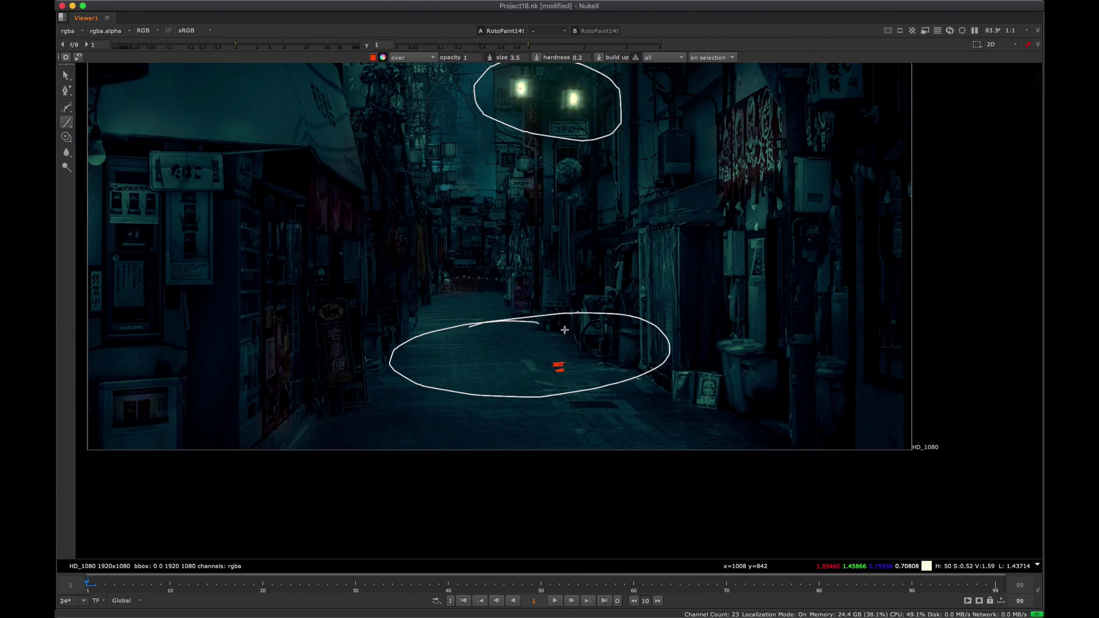
Try painting an orange-red line from the right lantern down to the marked paving stones, undoing it.
drag(572, 99, 569, 327)
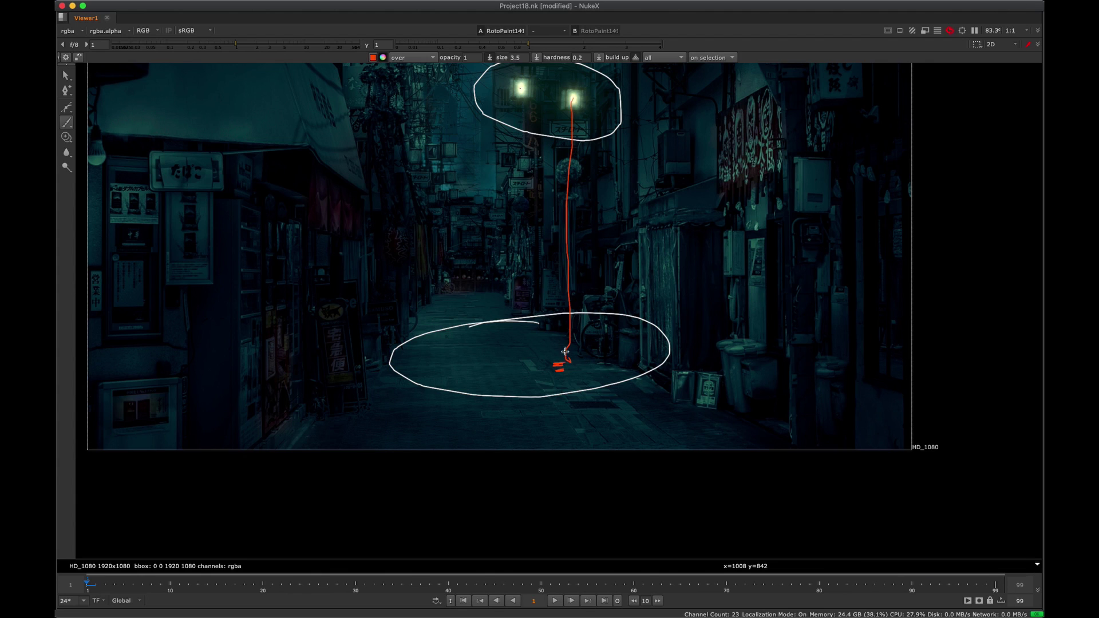
middle_drag(565, 351, 537, 403)
key(ctrl+z)
Paint more short orange-red marks on the paving stones on both sides of the first marks.
scroll(537, 403, up, 5)
drag(589, 354, 605, 351)
click(603, 373)
mouse_move(513, 364)
mouse_down()
mouse_move(530, 368)
mouse_move(499, 346)
mouse_up()
mouse_move(504, 373)
mouse_down()
mouse_move(485, 373)
mouse_move(455, 347)
mouse_up()
scroll(513, 364, down, 6)
scroll(518, 320, up, 3)
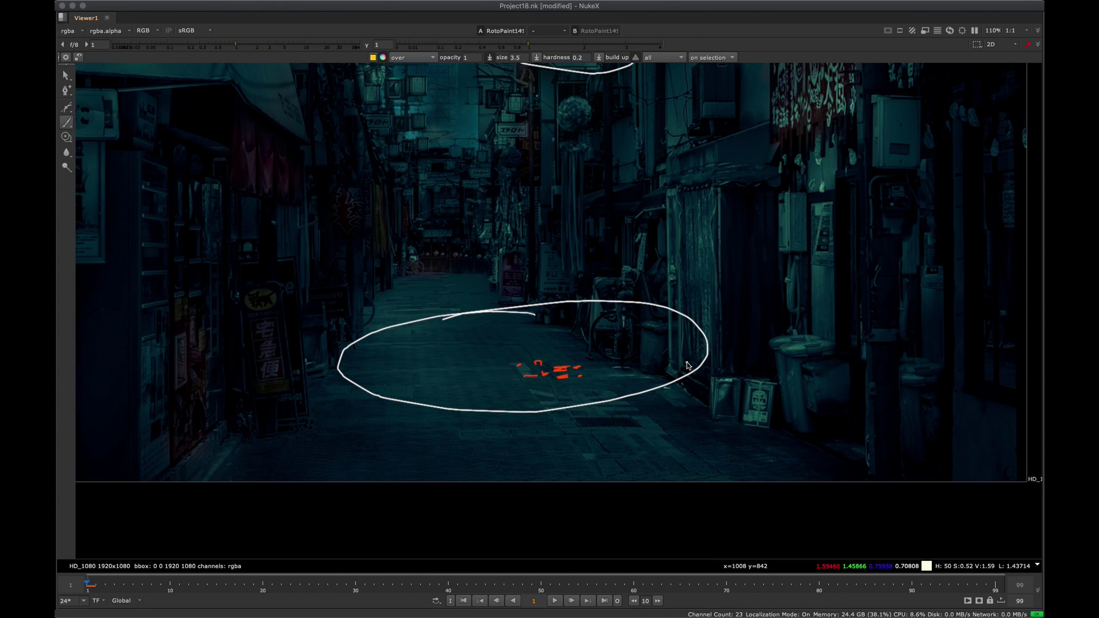
Examine the orange-red marks on the paving stones and their surroundings inside the white floor oval.
scroll(547, 371, up, 5)
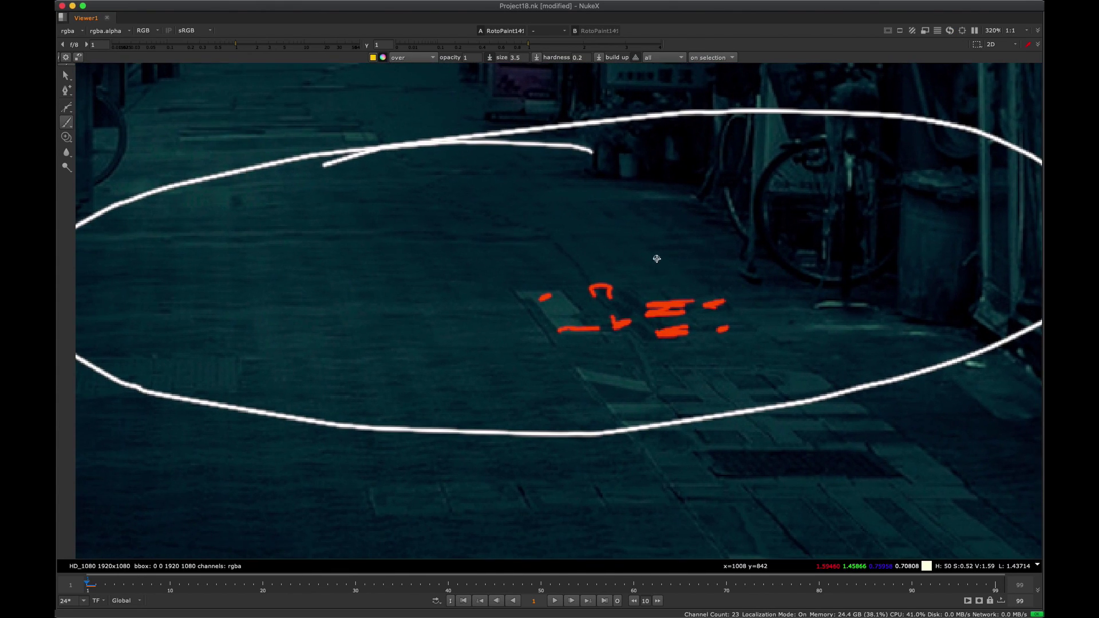
scroll(589, 259, down, 5)
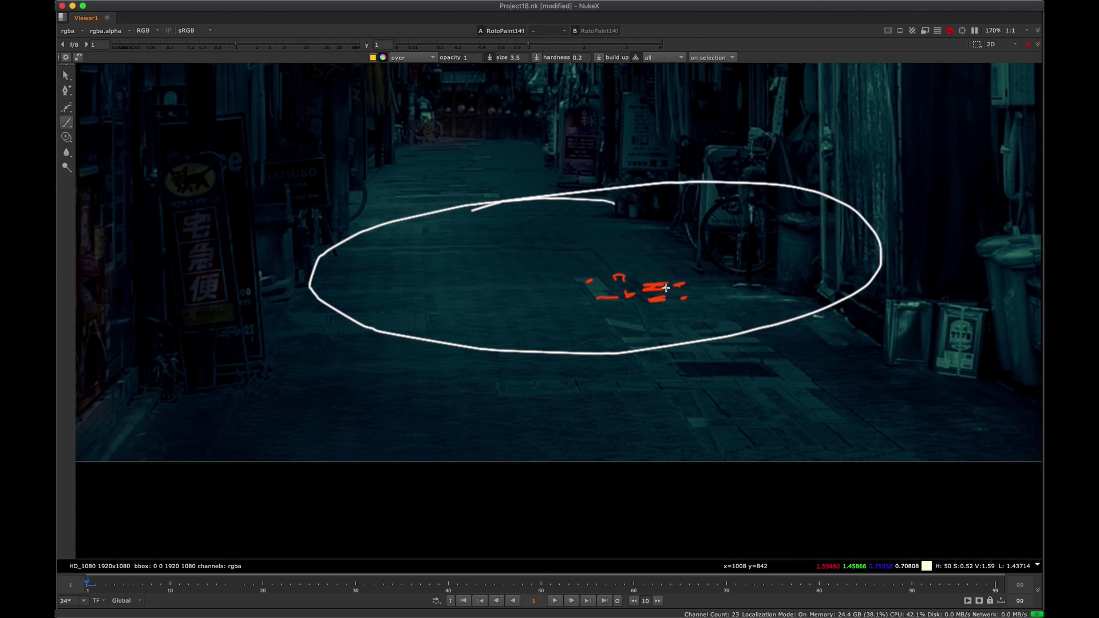
scroll(626, 286, up, 5)
middle_drag(632, 292, 590, 291)
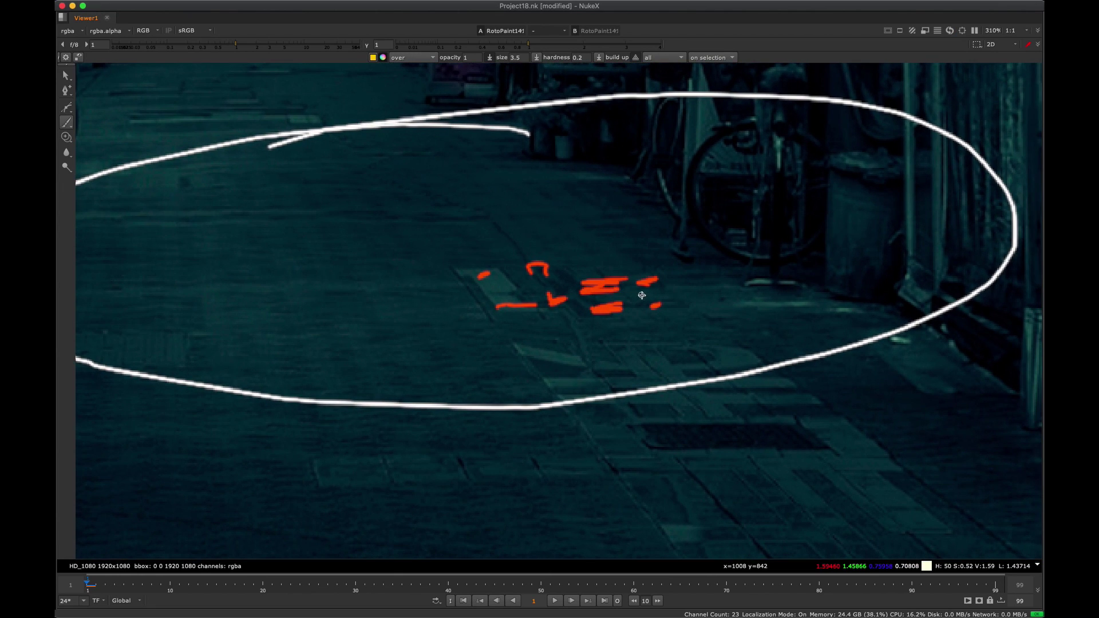
scroll(608, 334, down, 4)
scroll(616, 352, down, 2)
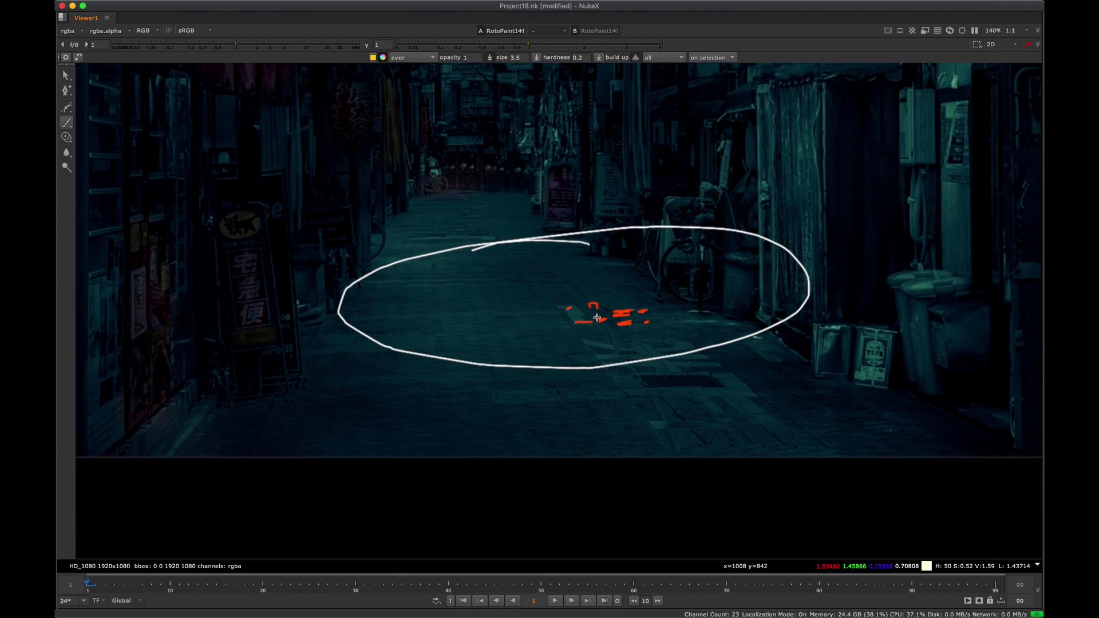
middle_drag(616, 352, 612, 393)
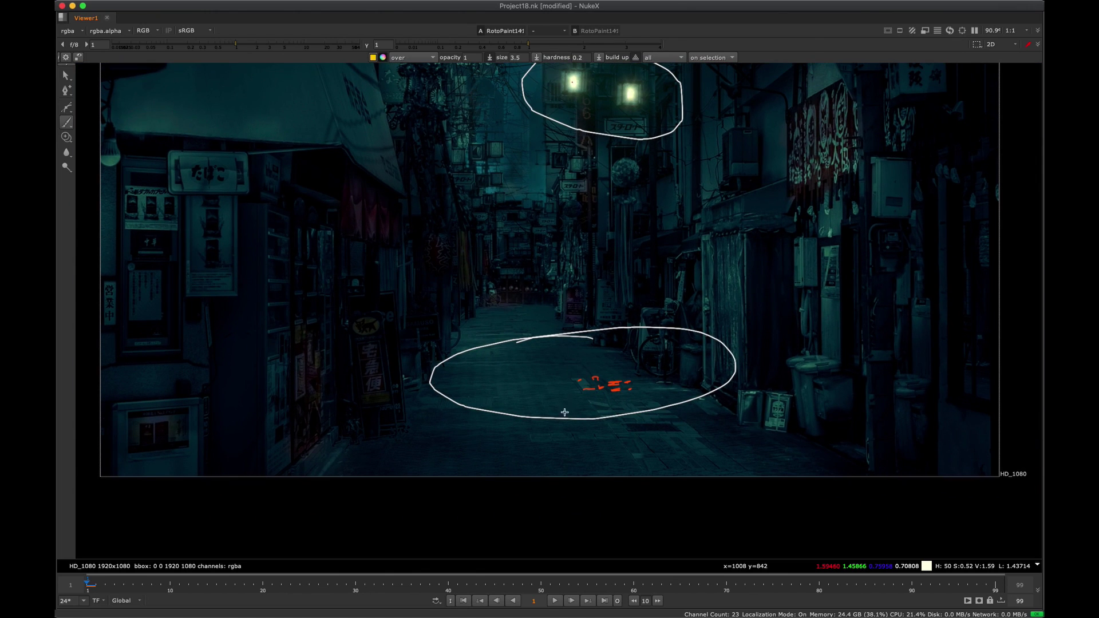
scroll(578, 375, up, 5)
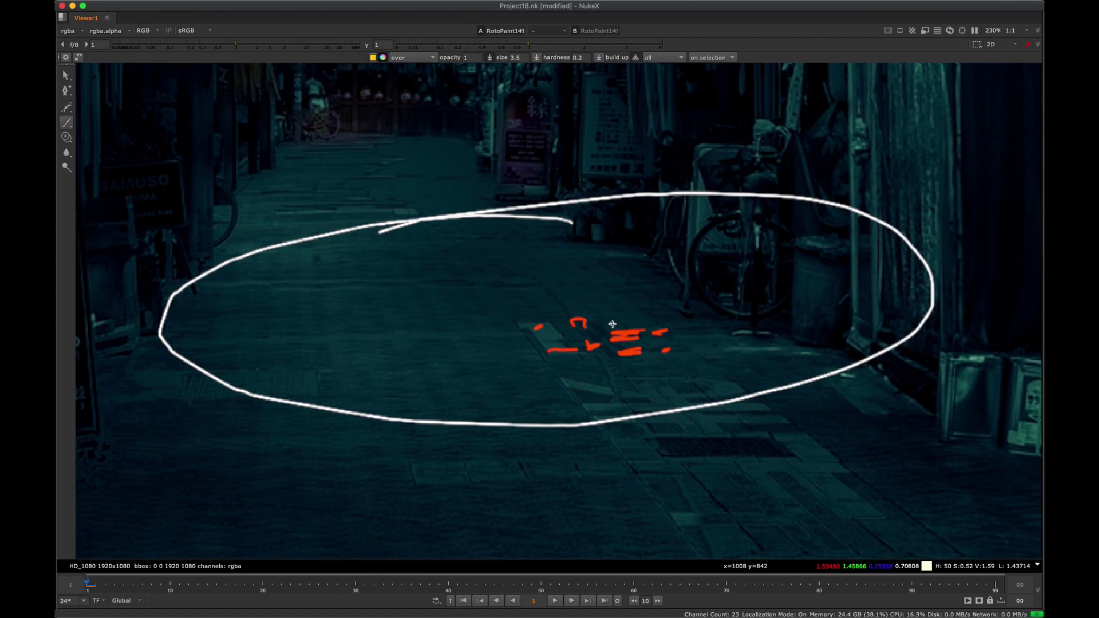
scroll(612, 324, down, 2)
scroll(616, 347, up, 2)
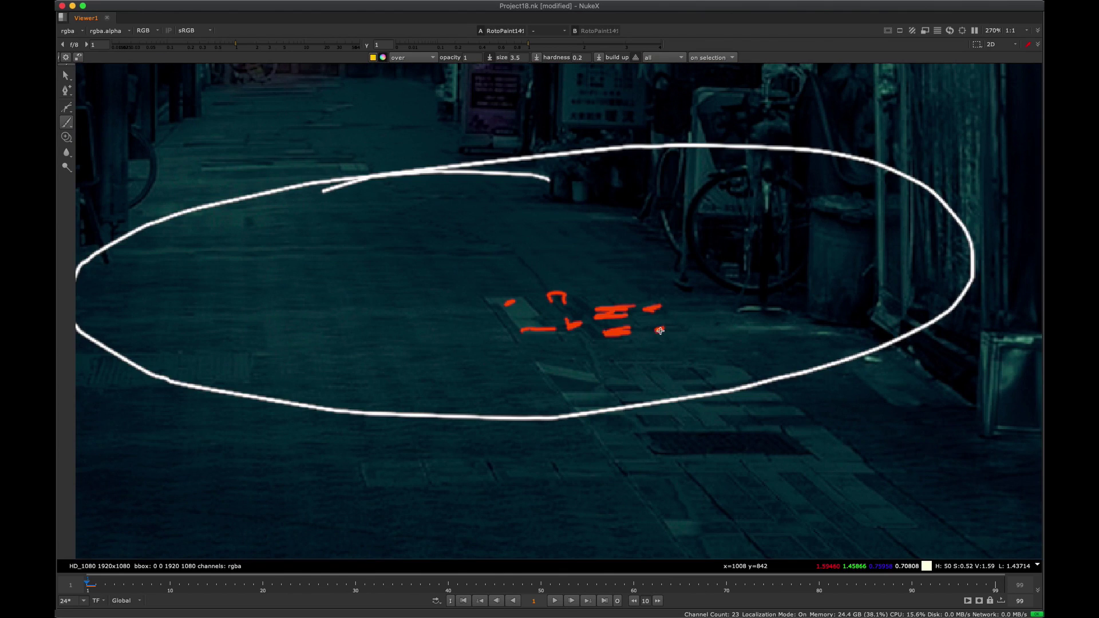
Paint short yellow-orange marks on the paving stones all around the orange-red marks inside the floor oval.
scroll(566, 304, up, 2)
mouse_move(610, 269)
mouse_down()
mouse_move(559, 249)
mouse_move(508, 265)
mouse_move(580, 304)
mouse_up()
scroll(558, 260, down, 3)
click(518, 290)
click(565, 320)
click(596, 322)
middle_drag(611, 312, 632, 306)
drag(656, 294, 653, 296)
drag(651, 305, 642, 311)
drag(702, 291, 703, 294)
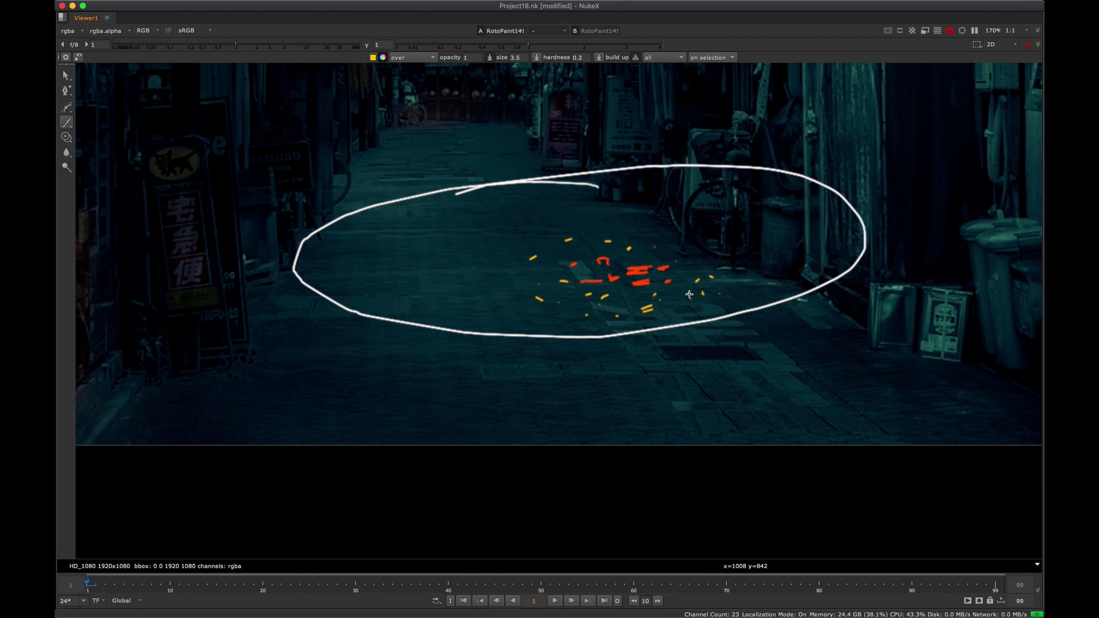
Add more yellow-orange marks farther out in the floor oval, around the bicycle and bin.
mouse_move(715, 244)
middle_down()
mouse_move(645, 287)
mouse_move(628, 255)
middle_up()
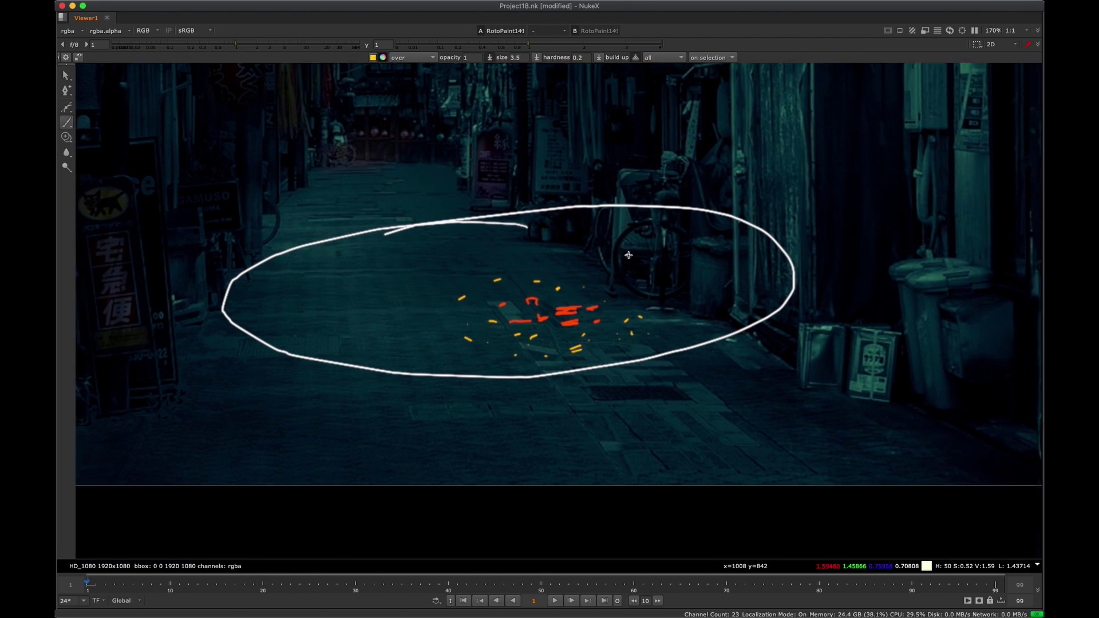
scroll(626, 255, up, 2)
drag(617, 233, 607, 246)
drag(691, 228, 684, 240)
middle_drag(691, 278, 665, 334)
scroll(665, 335, down, 4)
scroll(665, 335, up, 2)
drag(694, 295, 688, 298)
mouse_move(732, 309)
mouse_down()
mouse_move(755, 309)
mouse_move(688, 342)
mouse_up()
Review the spread of orange-red and yellow-orange marks on the alley floor.
middle_drag(661, 355, 667, 389)
scroll(668, 389, down, 3)
middle_drag(644, 331, 625, 407)
mouse_move(585, 488)
middle_down()
mouse_move(519, 366)
mouse_move(527, 329)
mouse_move(498, 416)
middle_up()
scroll(519, 366, up, 4)
scroll(506, 341, down, 3)
scroll(512, 380, up, 3)
mouse_move(518, 379)
middle_down()
mouse_move(636, 279)
mouse_move(673, 276)
middle_up()
scroll(674, 276, down, 2)
mouse_move(674, 276)
middle_down()
mouse_move(690, 317)
mouse_move(675, 253)
middle_up()
Set the paint colour to green and paint short marks along the outer parts of the floor oval.
click(383, 57)
drag(527, 260, 501, 262)
drag(475, 279, 393, 289)
drag(399, 313, 396, 316)
drag(400, 324, 406, 325)
drag(627, 252, 632, 248)
drag(837, 310, 826, 330)
drag(627, 376, 633, 375)
drag(464, 372, 468, 368)
Examine the red, orange and green floor marks against the circled lanterns above the alley.
scroll(625, 380, down, 8)
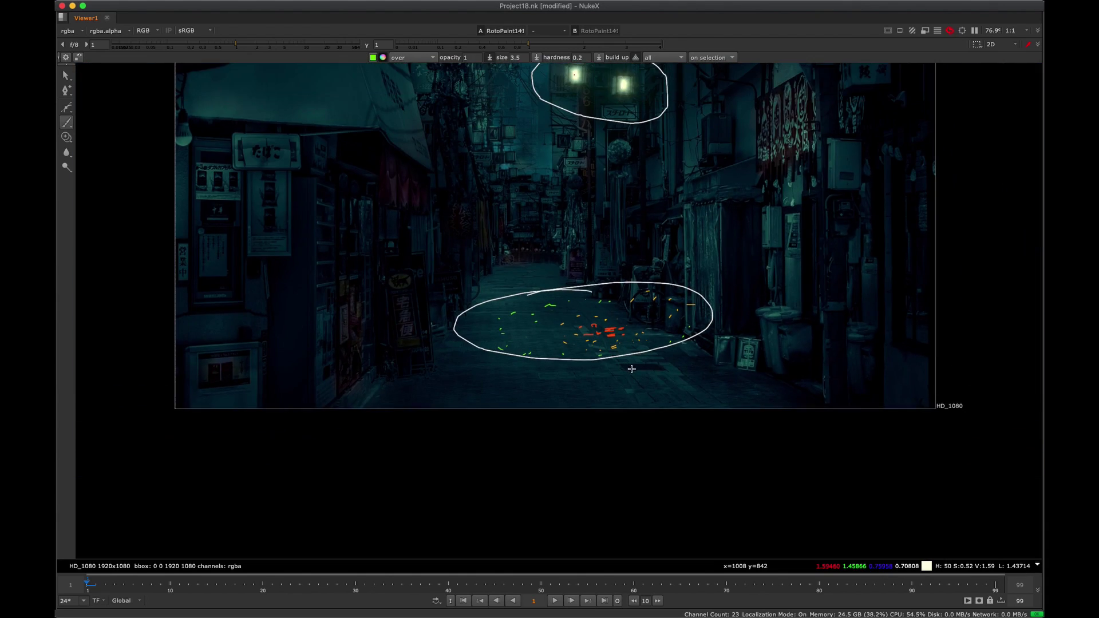
scroll(603, 362, up, 6)
scroll(580, 341, down, 4)
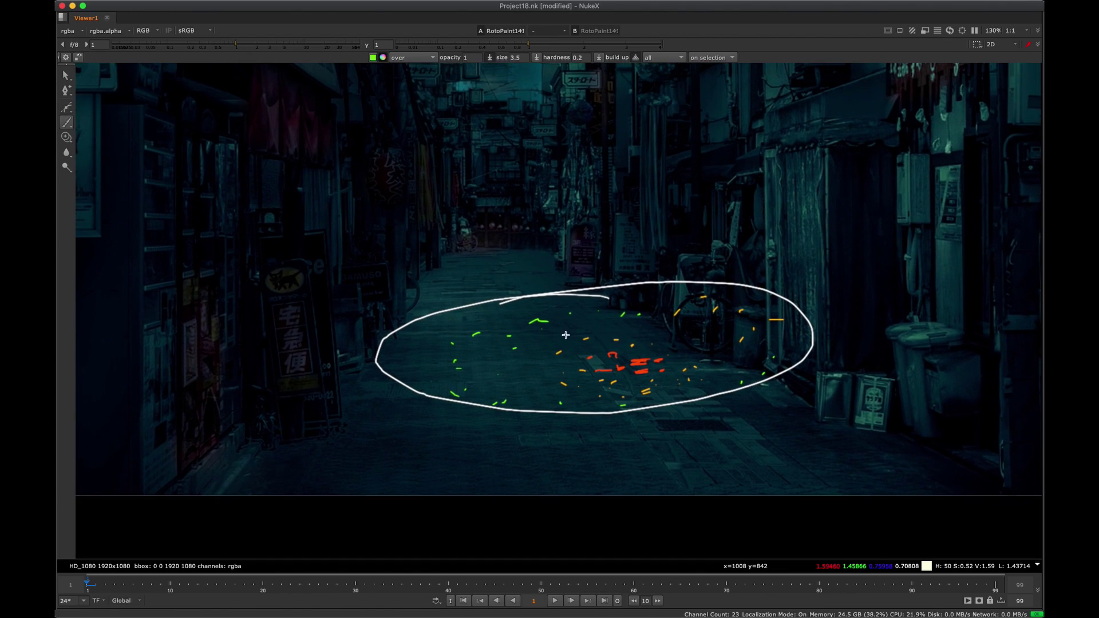
scroll(658, 321, up, 3)
scroll(687, 311, down, 1)
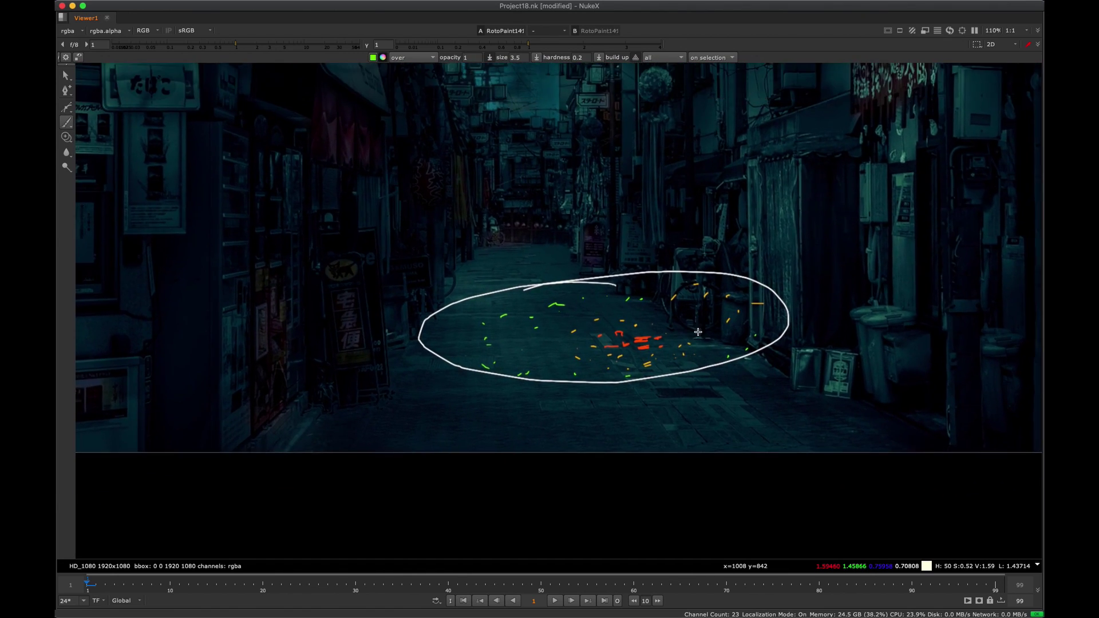
scroll(675, 303, up, 3)
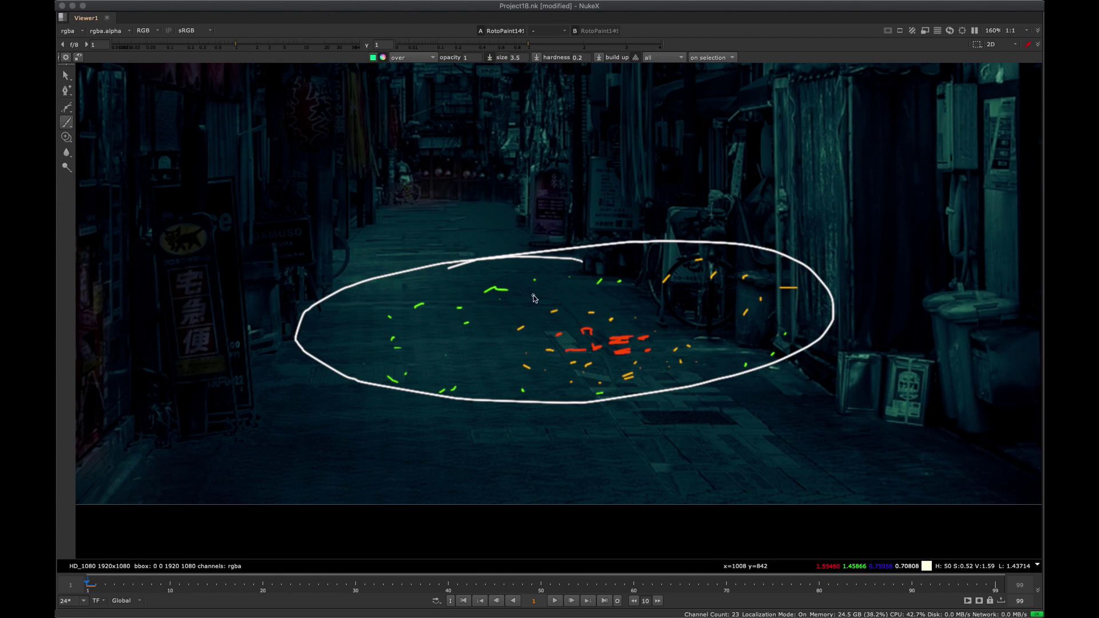
scroll(547, 399, down, 4)
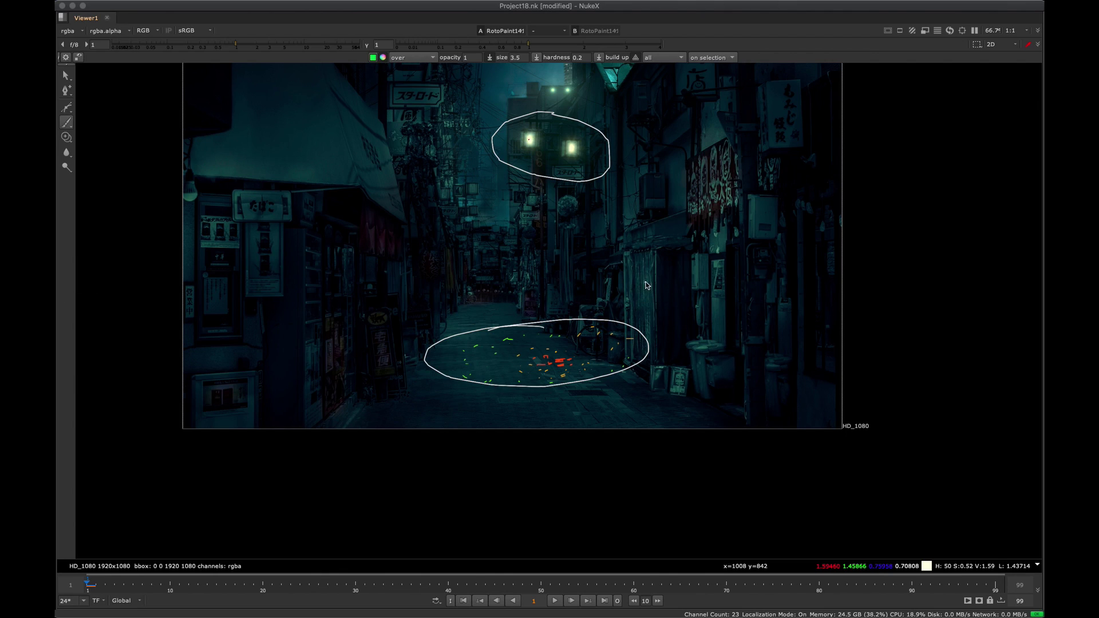
middle_drag(687, 246, 606, 304)
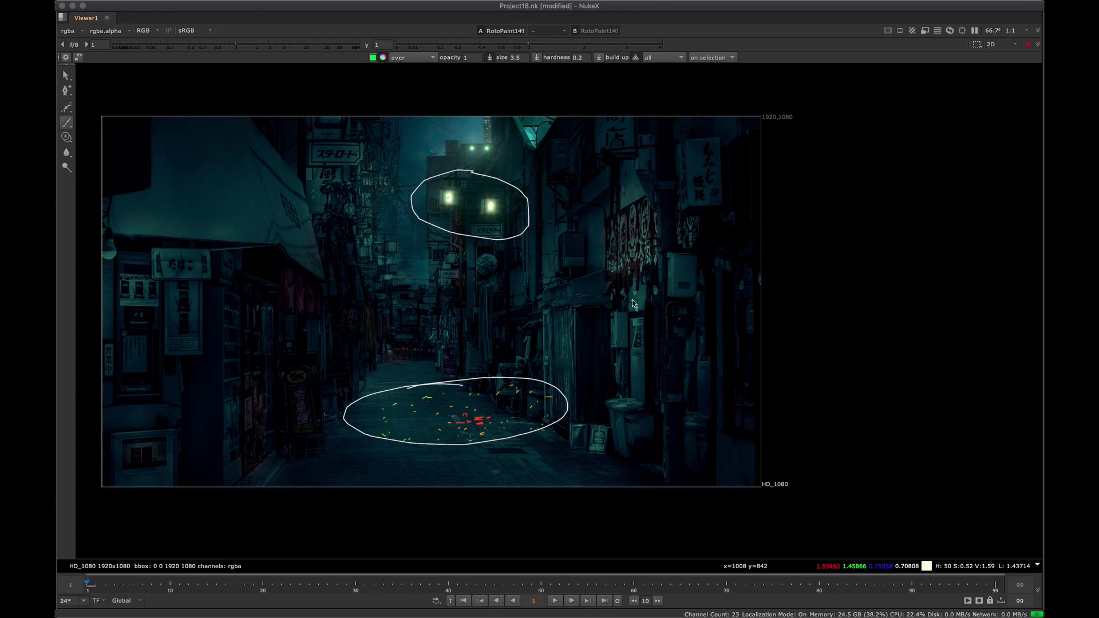
Paint a green stroke on the wall edge above the red banner, with an arrow reaching it from the right lantern.
scroll(612, 191, up, 5)
drag(681, 171, 713, 209)
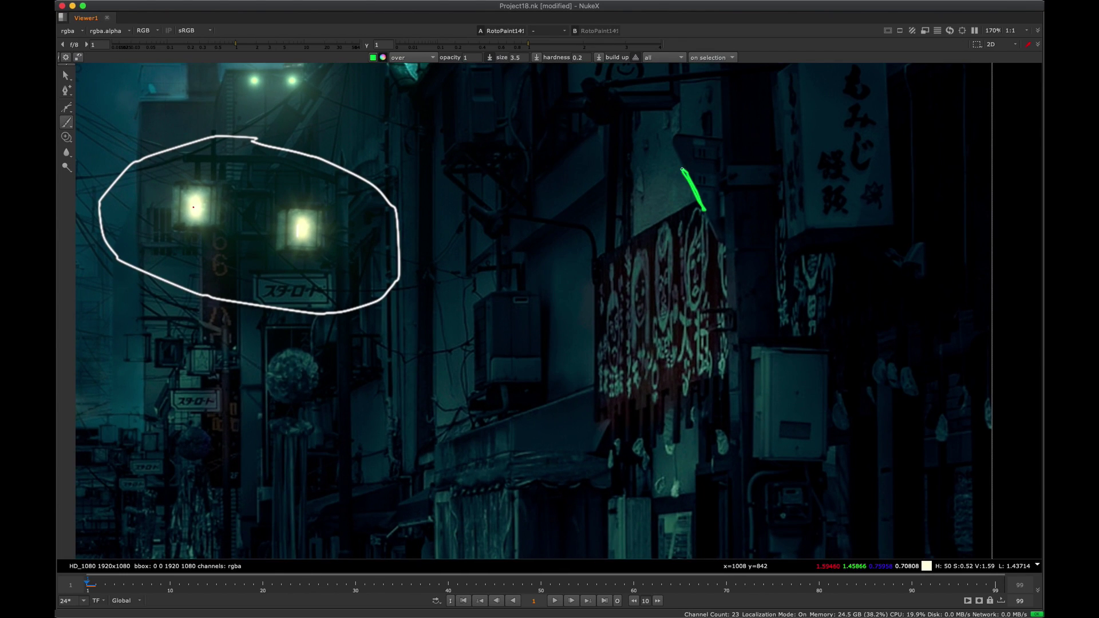
scroll(704, 182, down, 4)
drag(505, 203, 713, 198)
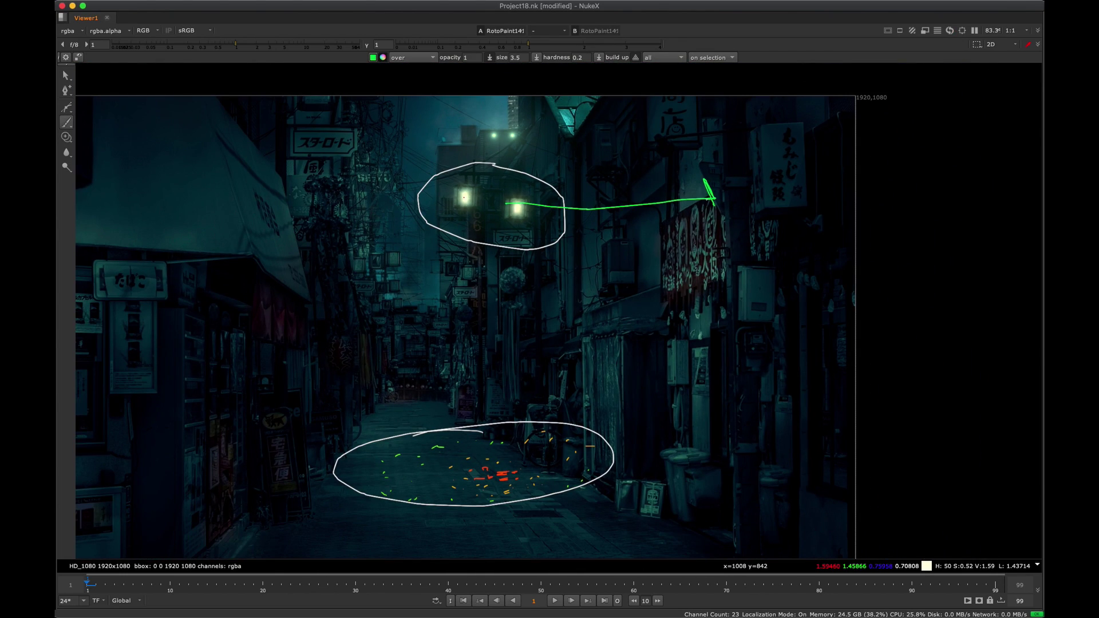
key(super+z)
drag(516, 209, 727, 188)
key(super+z)
drag(503, 210, 703, 184)
middle_drag(863, 195, 884, 184)
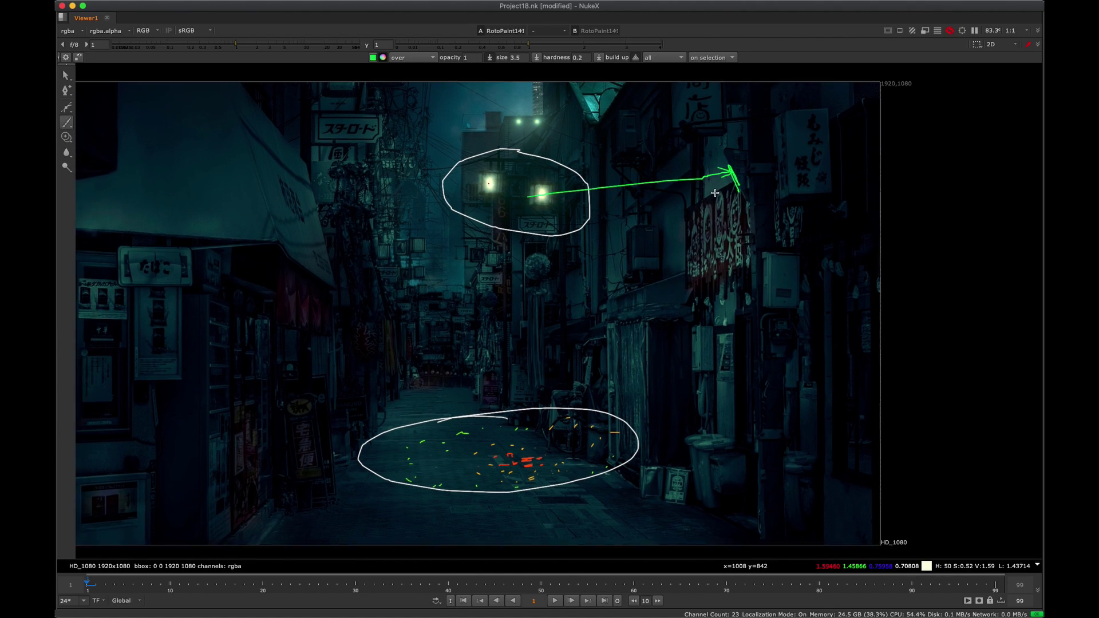
Undo the green arrow and redraw it from the centre of the right lantern to the wall stroke.
scroll(721, 172, up, 1)
scroll(724, 175, down, 4)
key(super+z)
key(ctrl+z)
mouse_move(598, 189)
mouse_down()
mouse_move(727, 172)
mouse_move(718, 375)
mouse_up()
Try painting a green line from the wall stroke down towards the foreground, undoing it.
key(ctrl+z)
mouse_move(733, 182)
mouse_down()
mouse_move(719, 418)
mouse_move(745, 398)
mouse_up()
middle_drag(747, 225, 731, 263)
scroll(701, 222, up, 3)
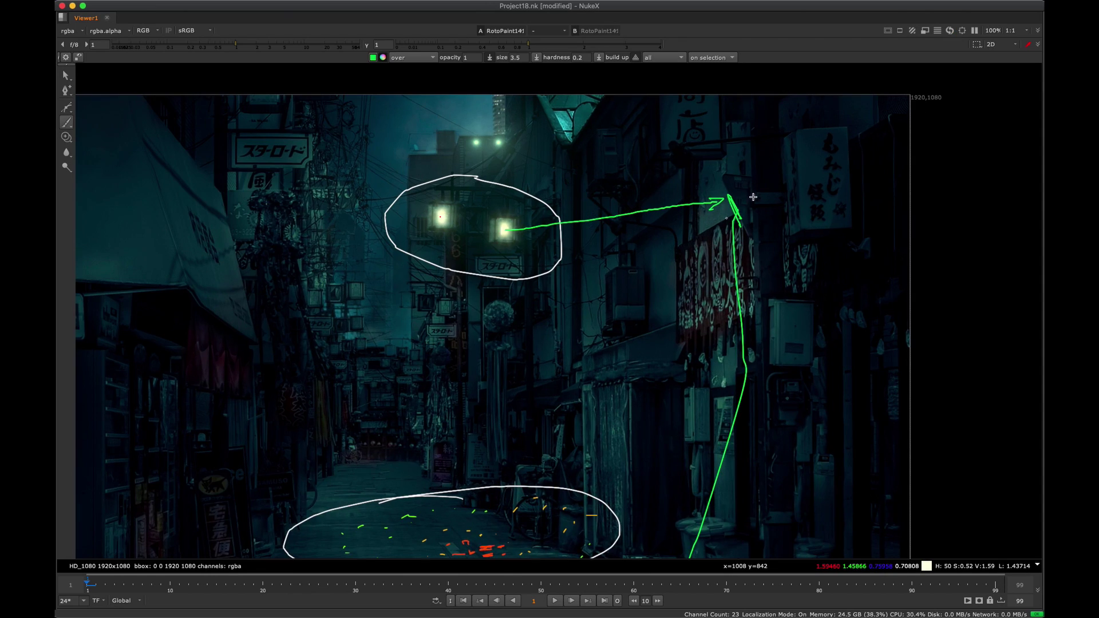
key(ctrl+z)
Try painting a green eye looking towards the wall stroke from beside the hanging sign, undoing it.
mouse_move(873, 184)
mouse_down()
mouse_move(884, 201)
mouse_move(843, 187)
mouse_move(836, 228)
mouse_move(843, 203)
mouse_up()
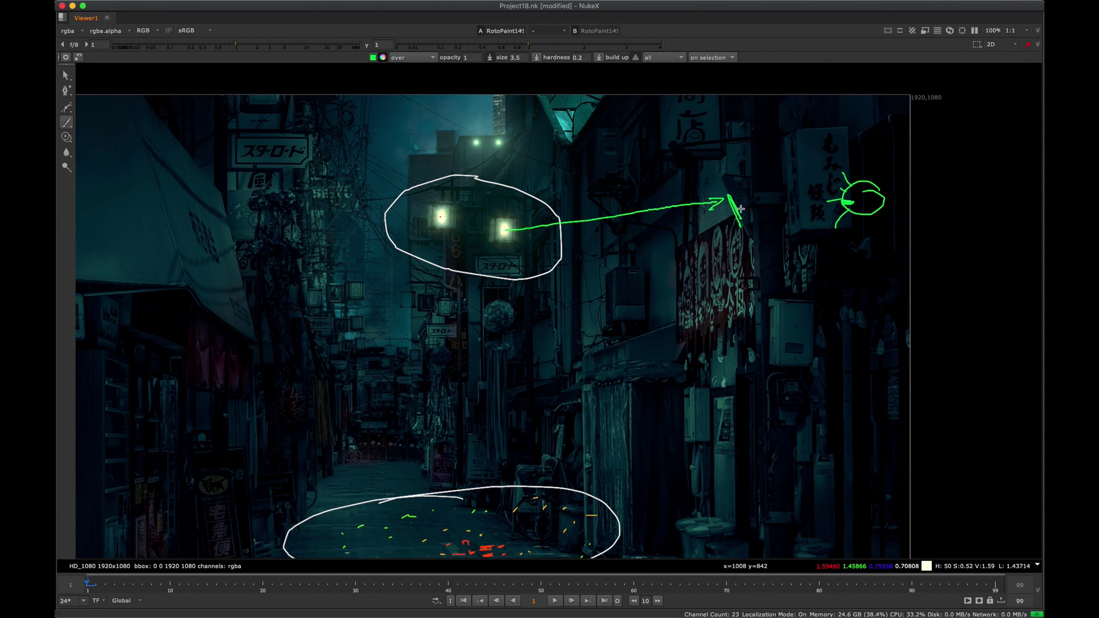
scroll(915, 280, down, 3)
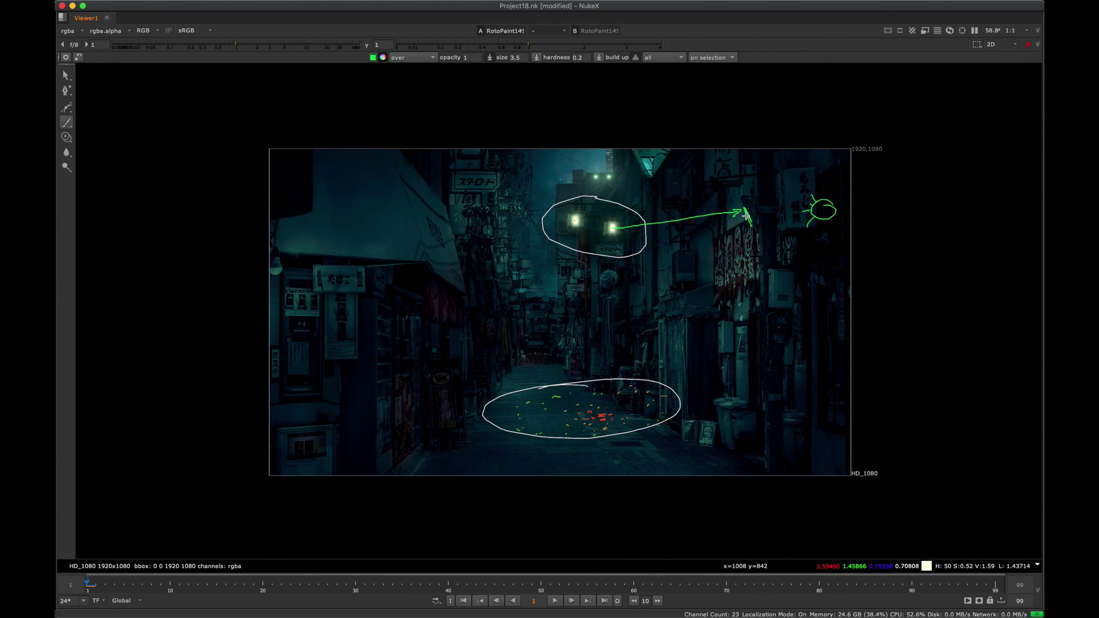
scroll(745, 216, up, 3)
key(super+z)
key(super+z)
key(super+z)
key(super+z)
middle_drag(767, 200, 726, 209)
key(super+z)
Set the paint colour to white and circle three wall areas: beside the lanterns, below them, and across the alley.
scroll(729, 212, up, 4)
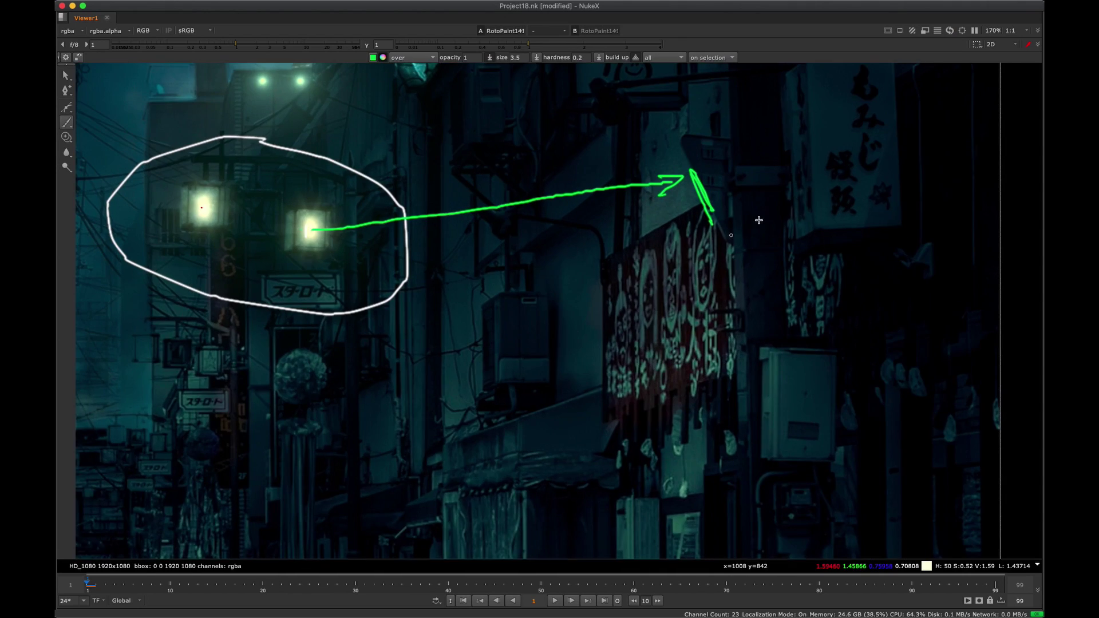
scroll(759, 220, down, 4)
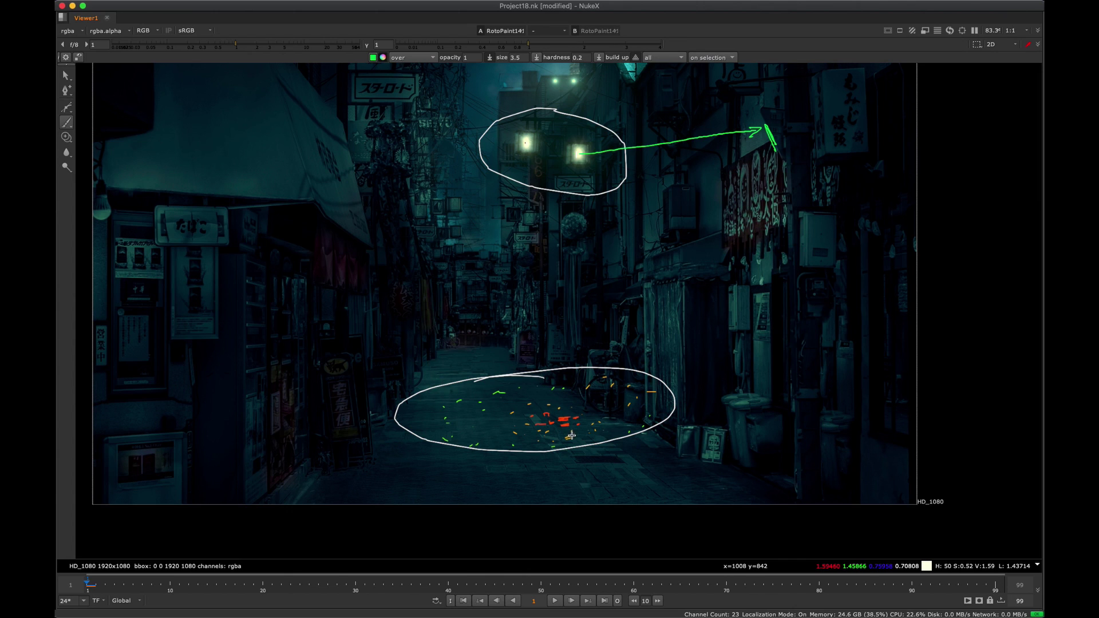
scroll(670, 245, up, 2)
middle_drag(539, 506, 552, 394)
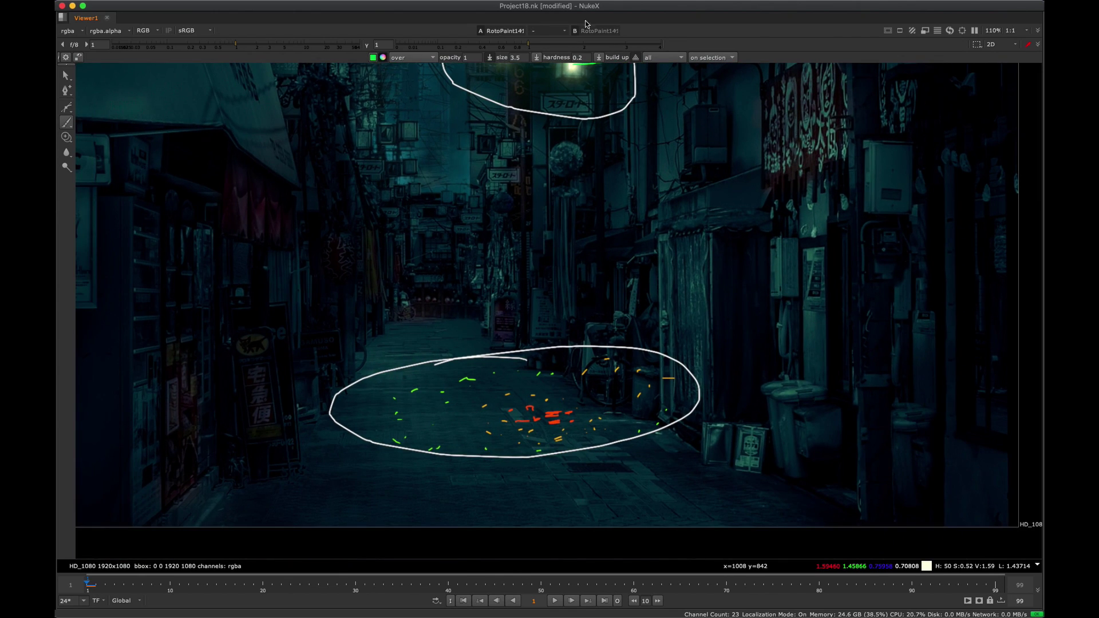
click(382, 57)
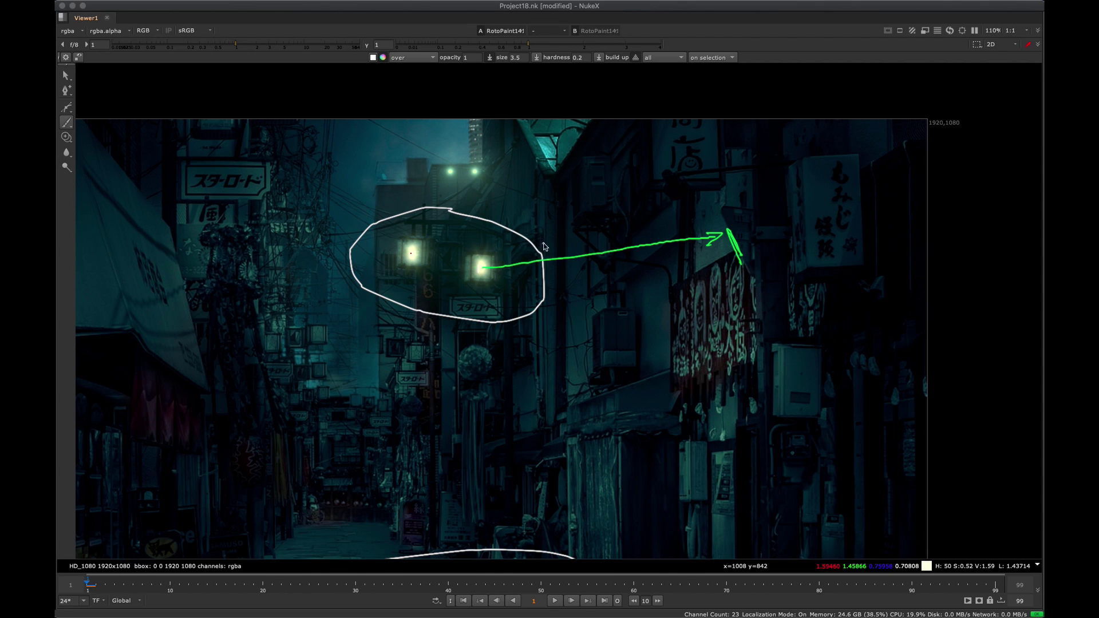
mouse_move(550, 215)
mouse_down()
mouse_move(529, 230)
mouse_move(602, 254)
mouse_move(533, 231)
mouse_up()
middle_drag(574, 341, 584, 229)
mouse_move(552, 212)
mouse_down()
mouse_move(589, 297)
mouse_move(520, 229)
mouse_up()
mouse_move(418, 370)
middle_down()
mouse_move(538, 317)
mouse_move(596, 383)
middle_up()
mouse_move(438, 245)
mouse_down()
mouse_move(400, 321)
mouse_move(529, 286)
mouse_move(401, 269)
mouse_up()
scroll(458, 243, down, 3)
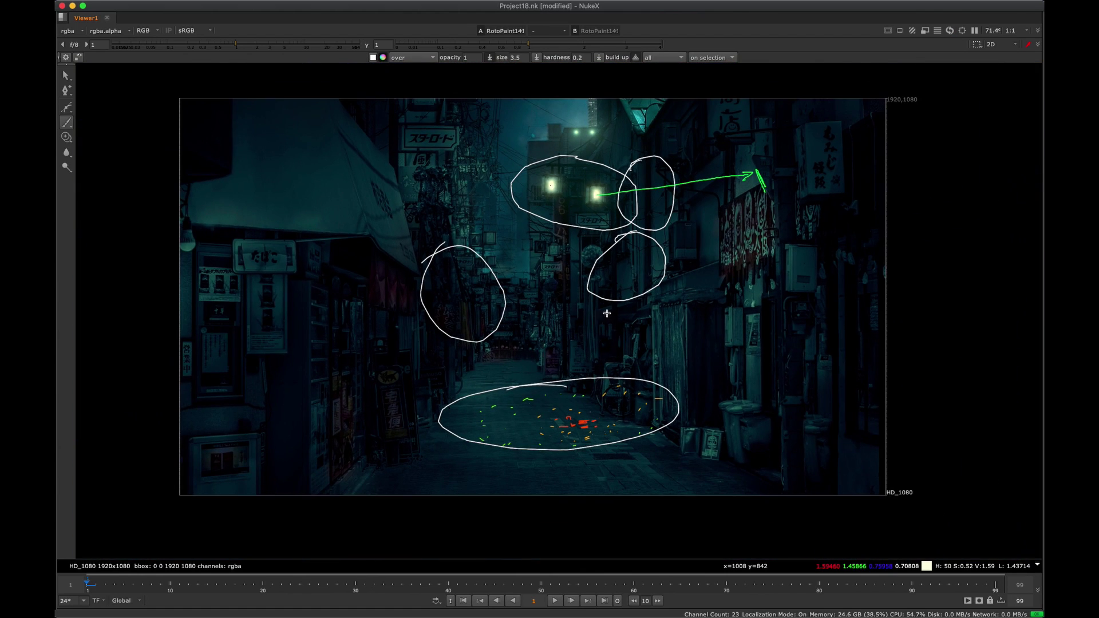
Examine the wall and pipe details inside the white circle below the lanterns and compare them with the floor marks.
scroll(607, 314, up, 2)
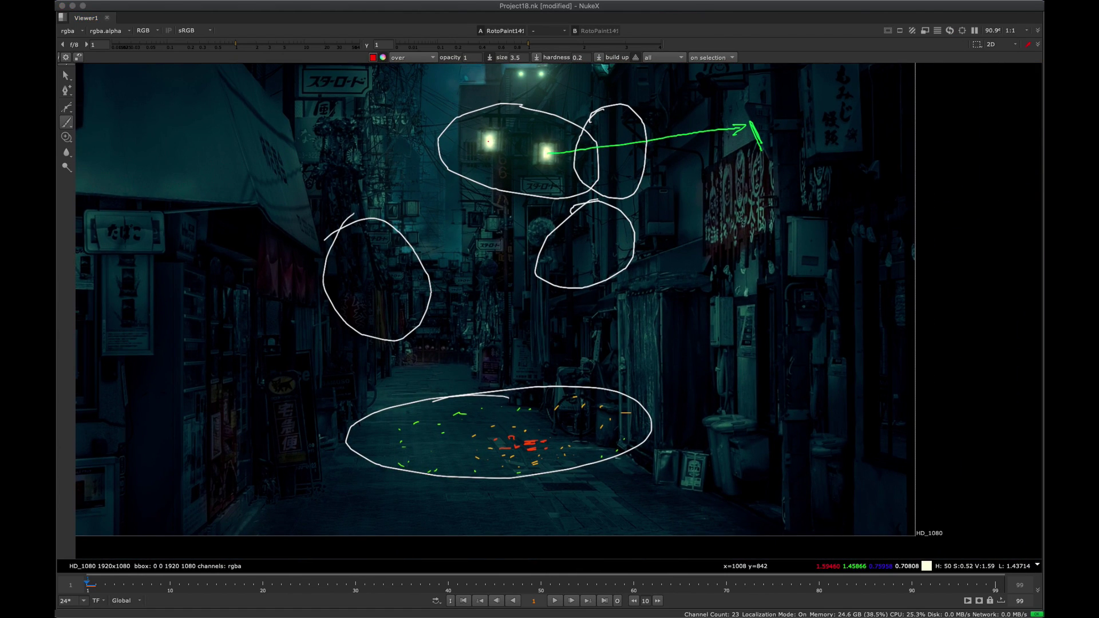
middle_drag(589, 220, 551, 269)
scroll(550, 267, up, 5)
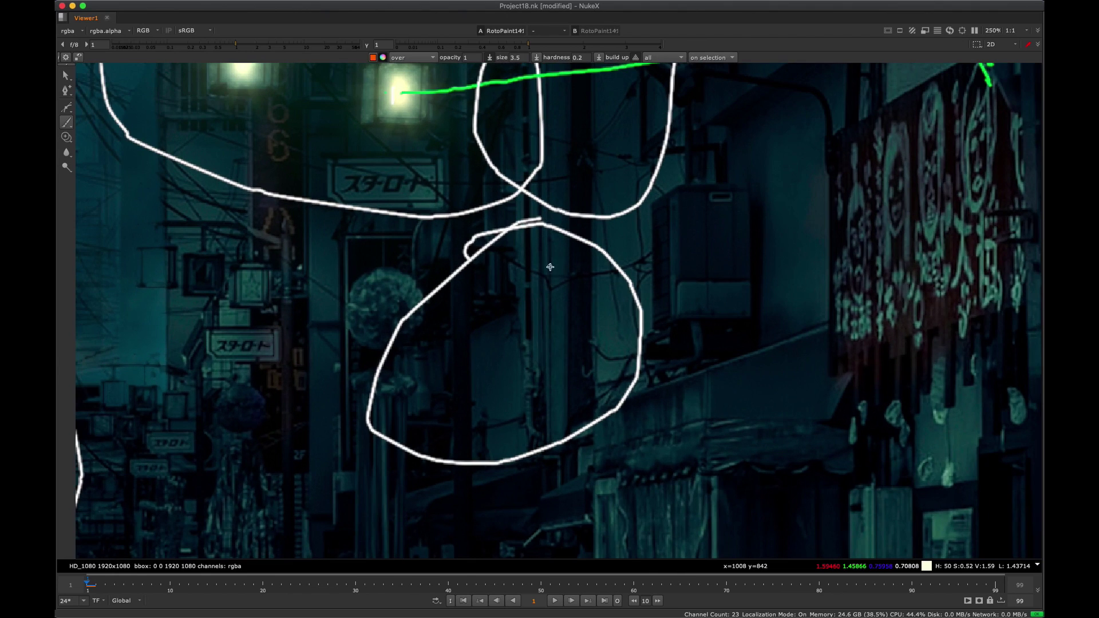
scroll(484, 312, down, 3)
middle_drag(484, 312, 510, 252)
middle_drag(528, 371, 574, 232)
middle_drag(537, 328, 630, 323)
scroll(630, 323, up, 3)
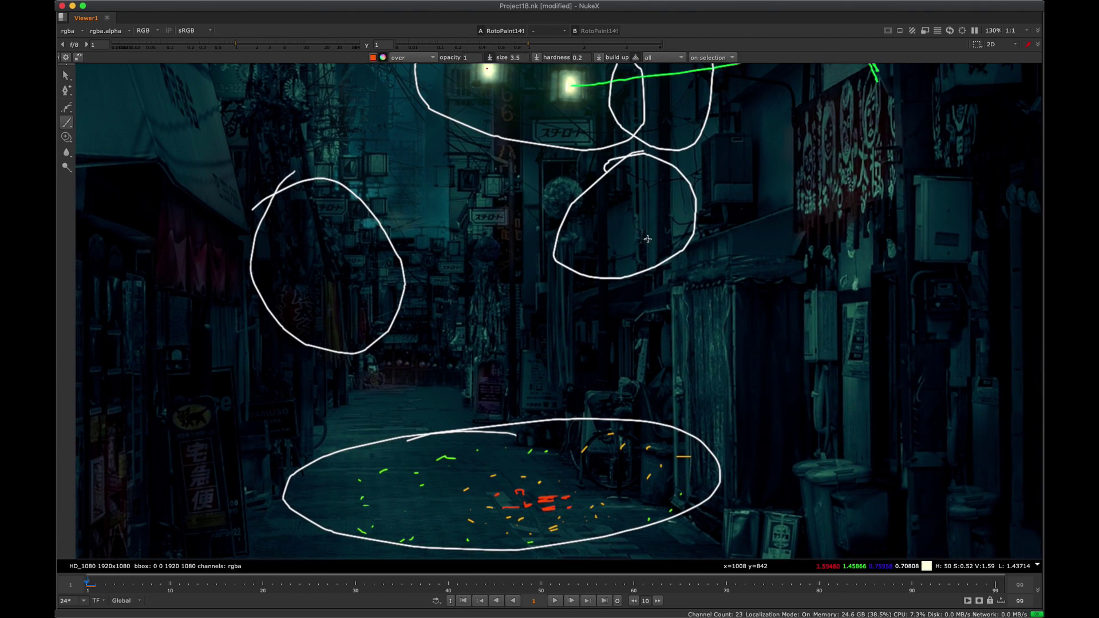
middle_drag(630, 293, 571, 186)
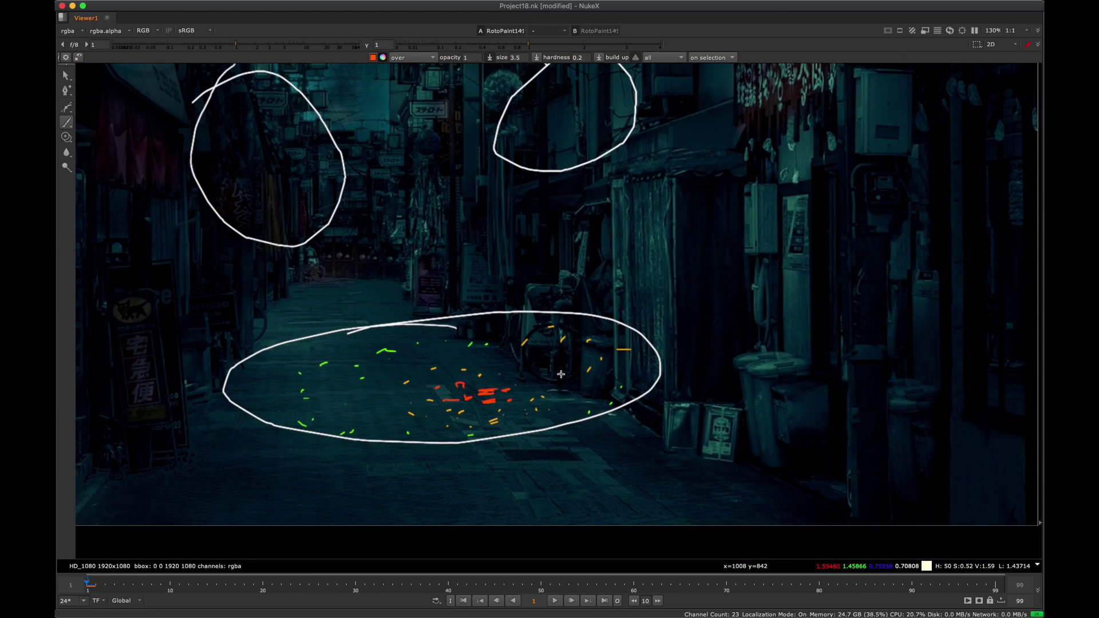
middle_drag(616, 106, 580, 244)
scroll(580, 244, up, 5)
scroll(603, 270, down, 2)
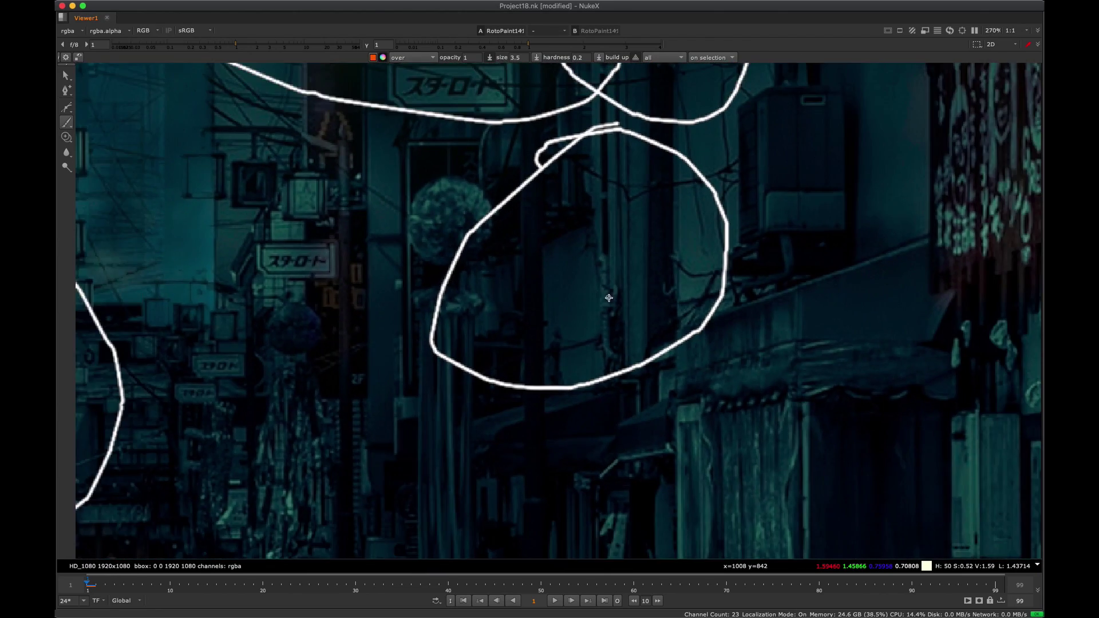
scroll(606, 297, up, 3)
scroll(597, 273, down, 4)
scroll(598, 274, up, 3)
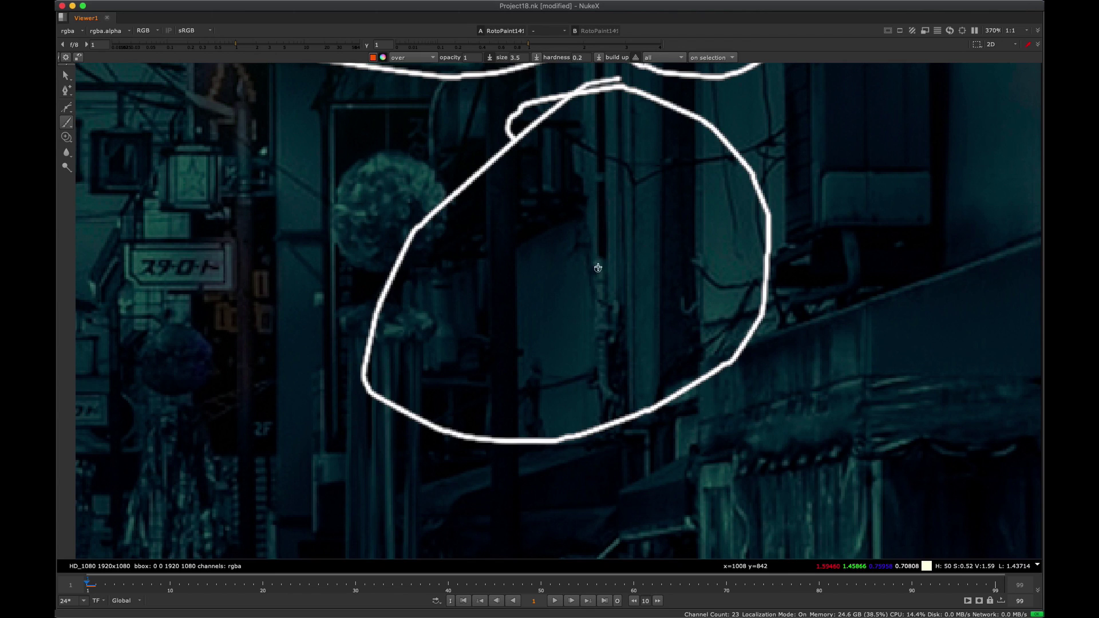
scroll(596, 275, down, 4)
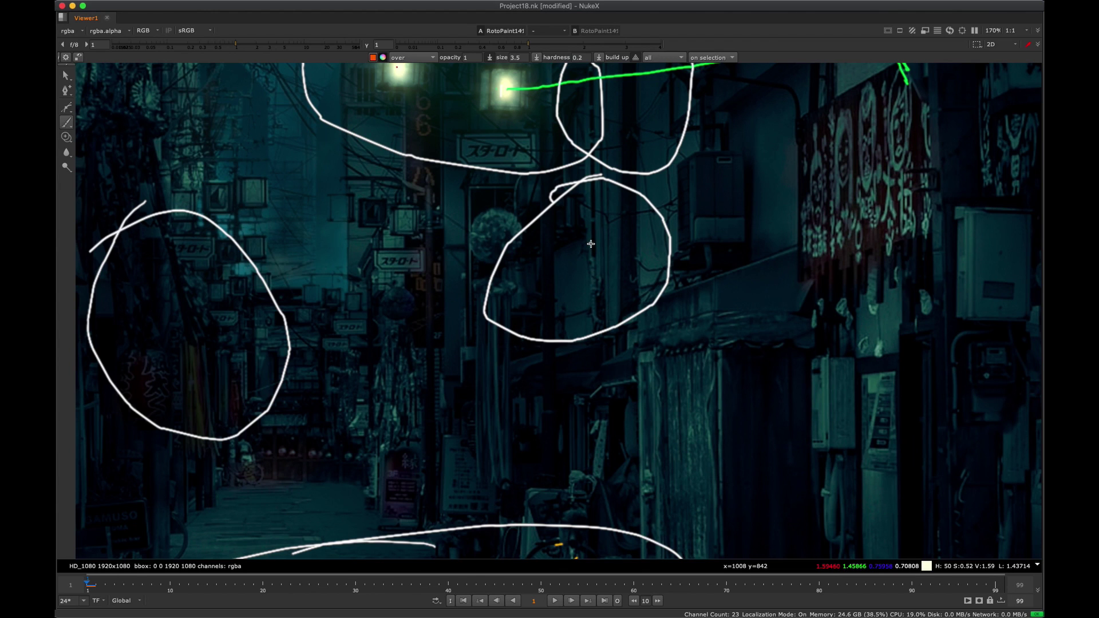
Set the brush size to 1.1 and paint a small orange-red mark on the pipe inside the circle below the lanterns.
scroll(601, 237, up, 5)
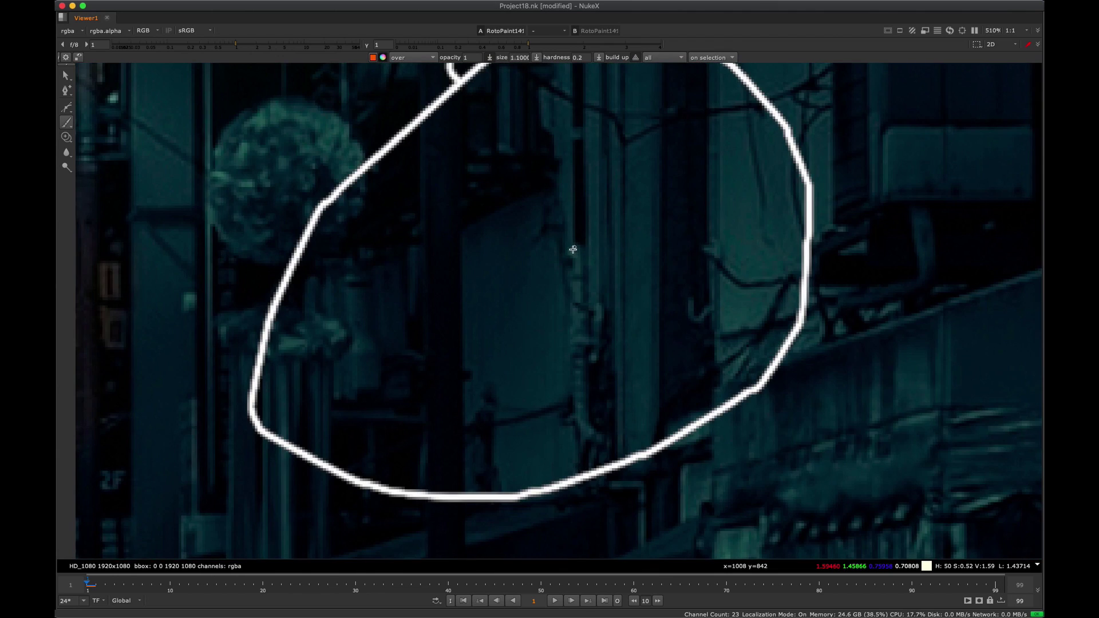
drag(571, 250, 582, 253)
scroll(582, 253, down, 4)
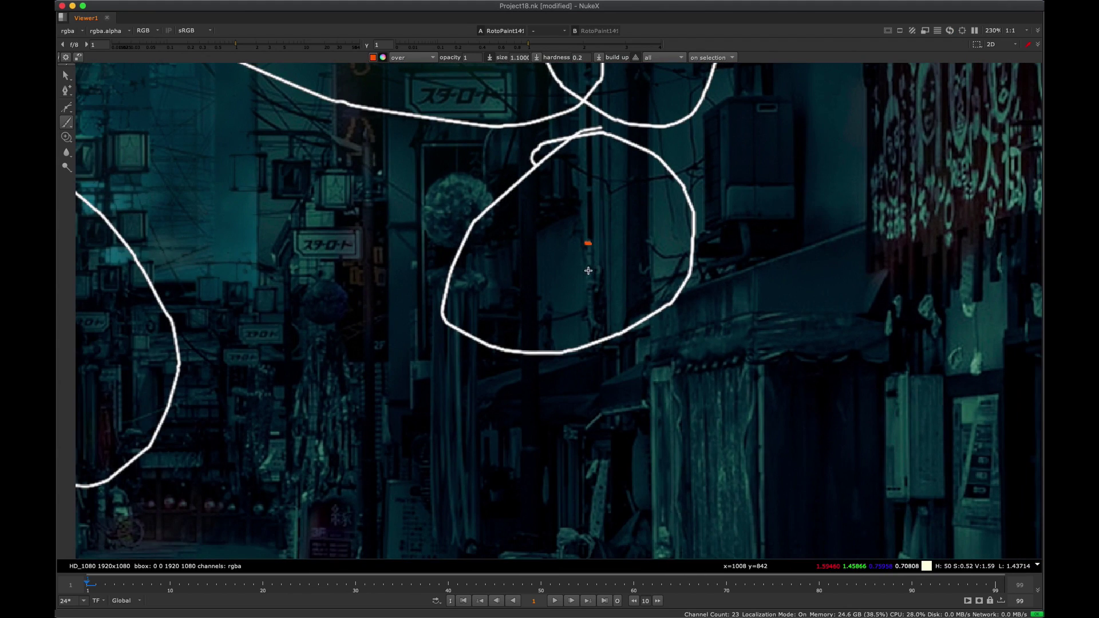
Paint several small orange-red marks down the pipe inside the white circle below the lanterns.
scroll(604, 262, up, 4)
drag(581, 265, 604, 263)
mouse_move(609, 133)
middle_down()
mouse_move(585, 173)
mouse_move(572, 248)
middle_up()
click(543, 269)
middle_drag(549, 167, 539, 281)
mouse_move(536, 307)
mouse_down()
mouse_move(551, 297)
mouse_move(554, 262)
mouse_up()
scroll(570, 201, down, 3)
scroll(555, 262, down, 5)
scroll(576, 221, up, 5)
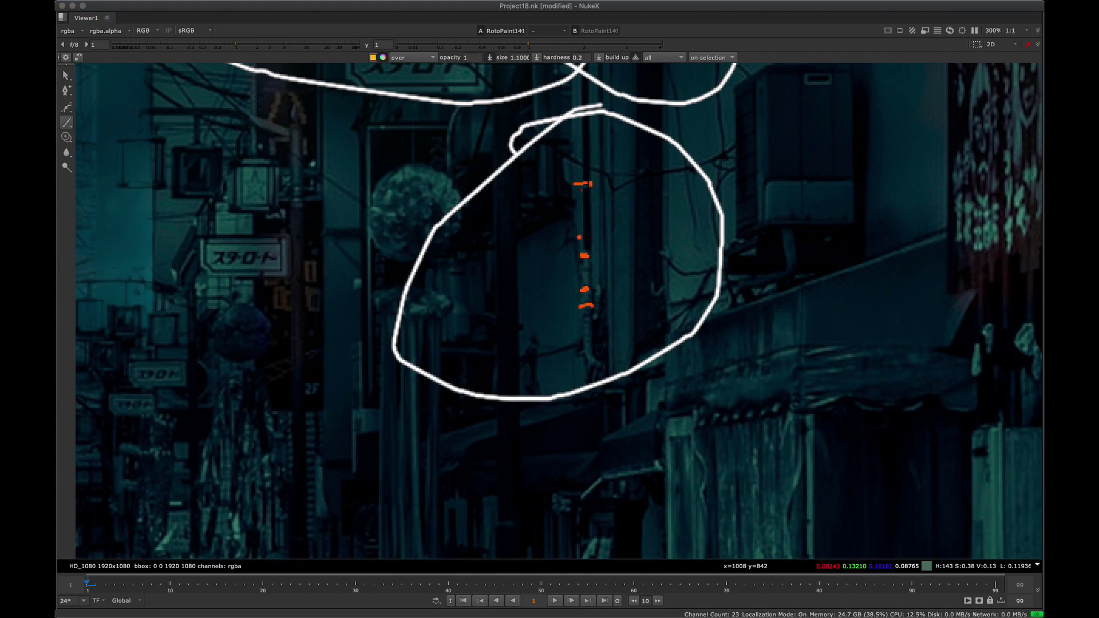
Try a soft yellow dab with a brush size of about 44 on the wall beside the marked pipe.
middle_drag(464, 267, 515, 235)
scroll(595, 237, up, 3)
middle_drag(588, 233, 559, 247)
mouse_move(537, 243)
shift+mouse_down()
mouse_move(553, 235)
mouse_move(537, 245)
shift+mouse_up()
click(538, 232)
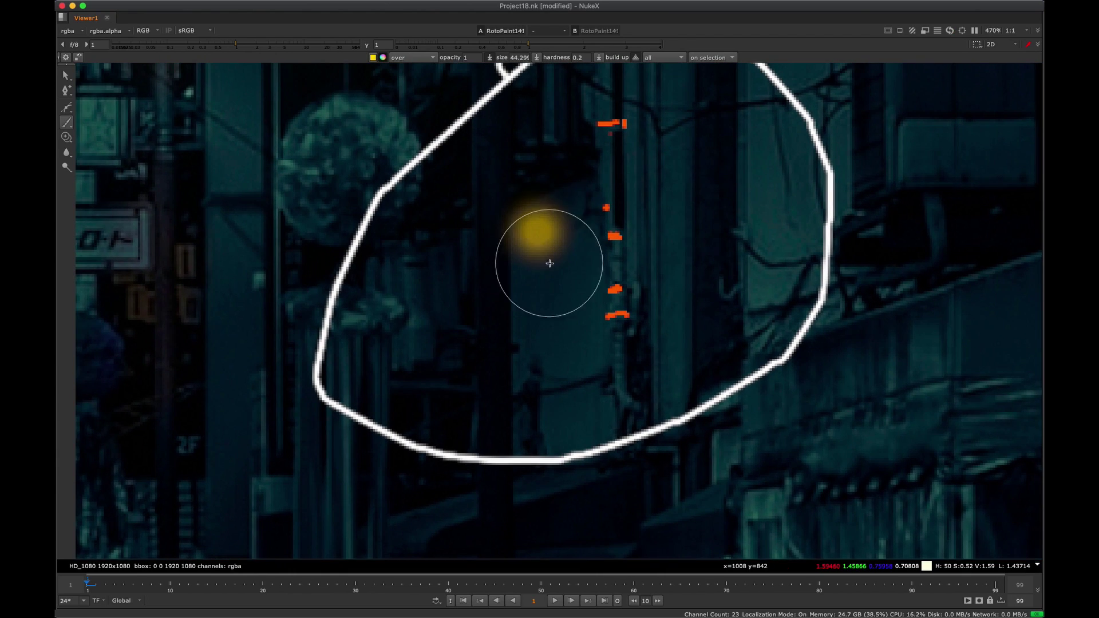
key(super+z)
Set the brush opacity to 0.1 and test a yellow dab of about size 39 beside the pipe, undoing it.
drag(472, 58, 444, 42)
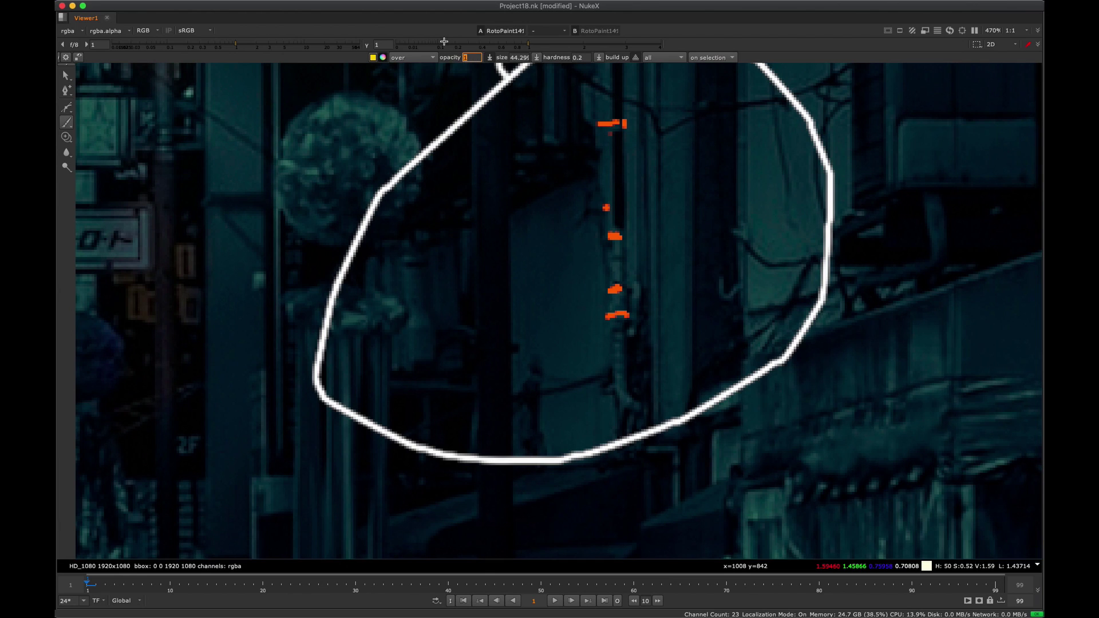
shift+drag(532, 236, 521, 244)
click(531, 229)
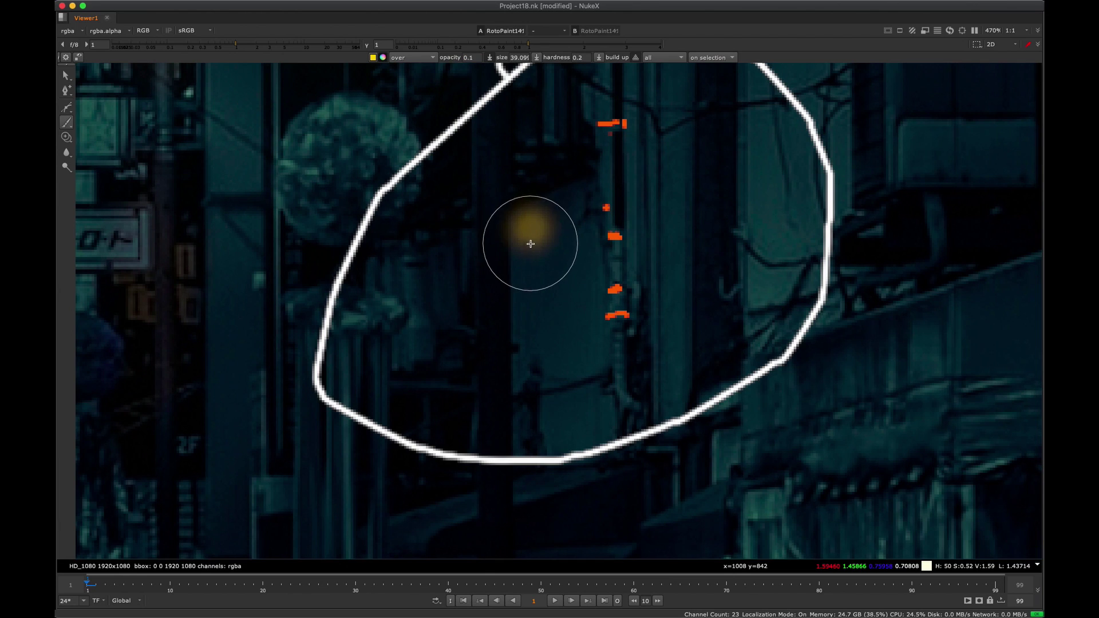
scroll(525, 245, down, 5)
middle_drag(524, 246, 498, 258)
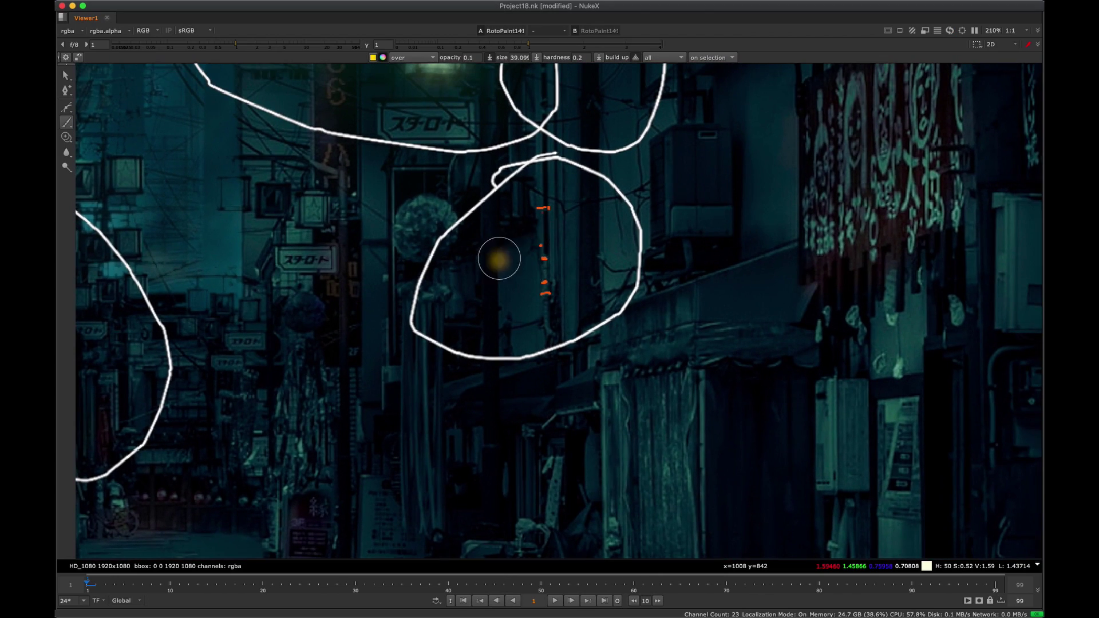
drag(498, 257, 590, 296)
key(super+z)
Dab soft yellow patches on the wall on both sides of the pipe, using brush sizes of about 26 and 43.
scroll(521, 274, up, 5)
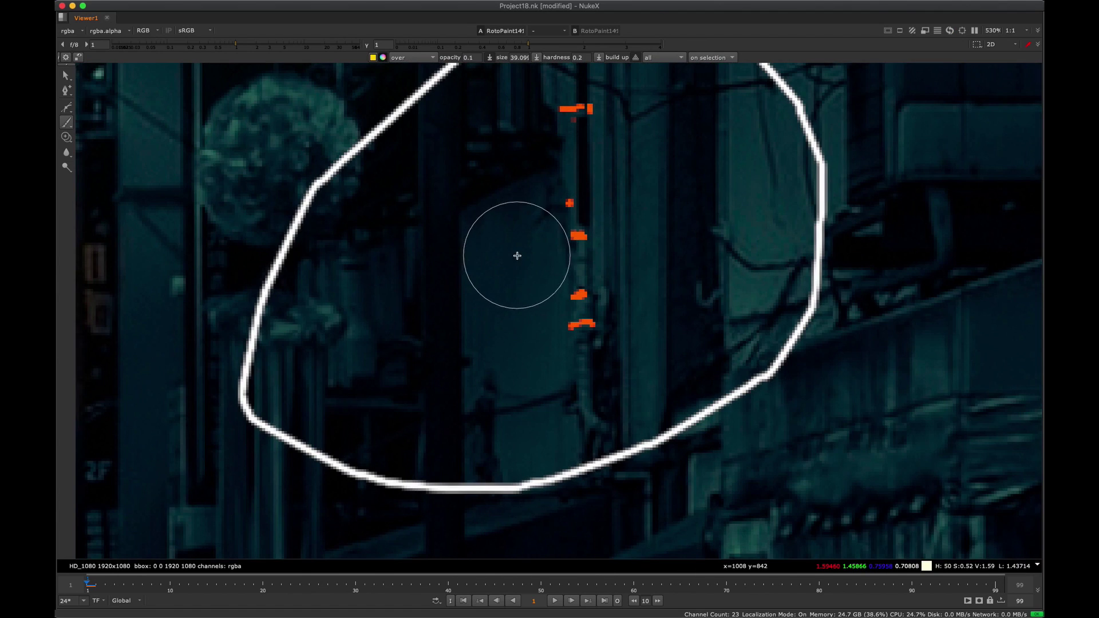
shift+drag(517, 256, 513, 261)
middle_drag(542, 261, 546, 232)
scroll(546, 231, down, 3)
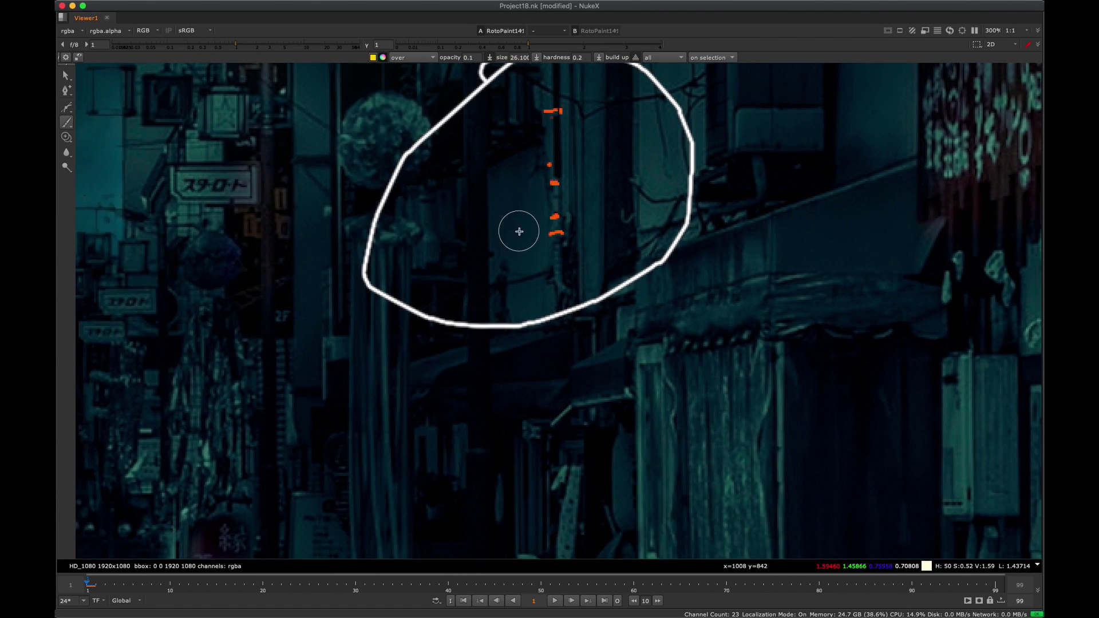
scroll(518, 227, up, 2)
mouse_move(557, 198)
mouse_down()
mouse_move(567, 207)
mouse_move(547, 253)
mouse_move(557, 225)
mouse_up()
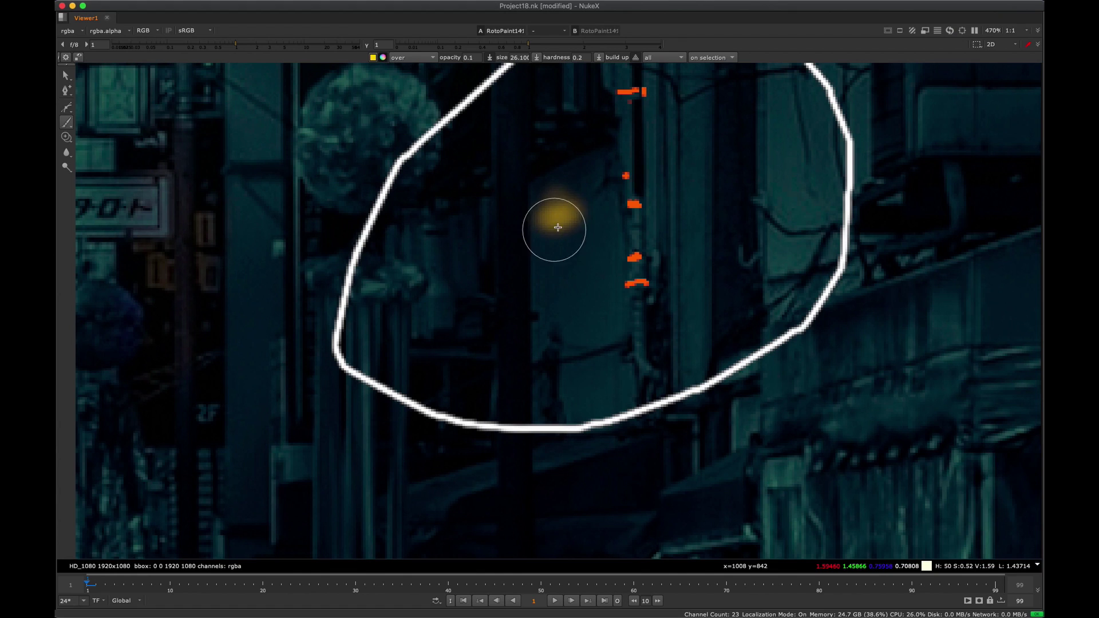
shift+drag(551, 267, 556, 264)
click(605, 284)
click(600, 329)
click(565, 332)
alt+middle_drag(664, 279, 627, 275)
middle_drag(626, 275, 560, 332)
click(600, 335)
click(621, 265)
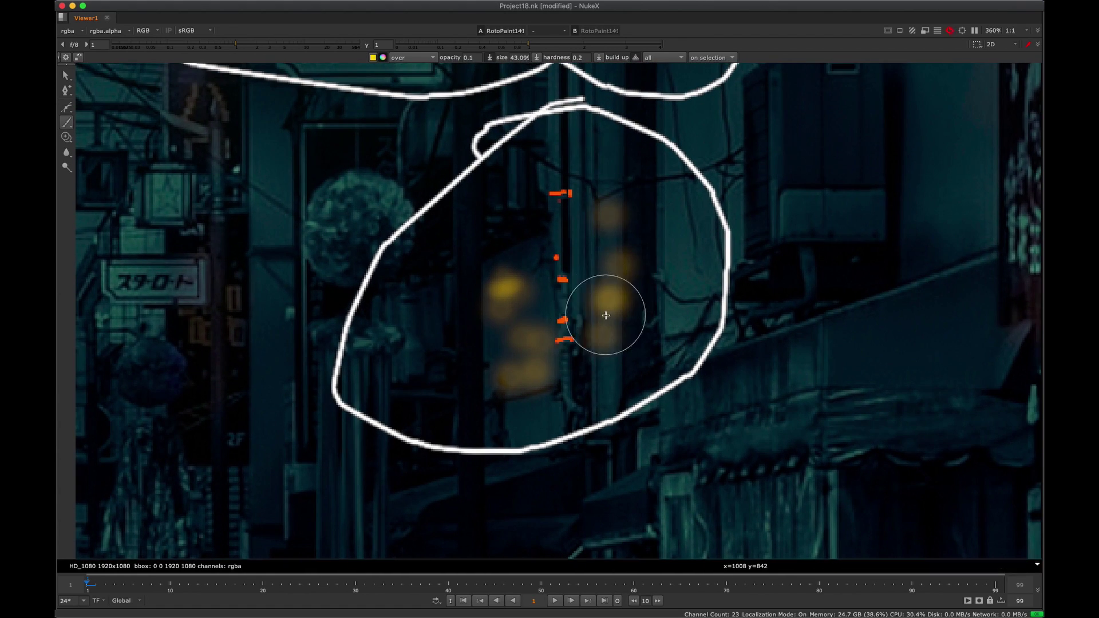
Set the paint colour to yellow-green and dab small size 7.9 marks on the upper left wall inside the circle below the lanterns.
scroll(558, 305, down, 5)
scroll(558, 305, up, 2)
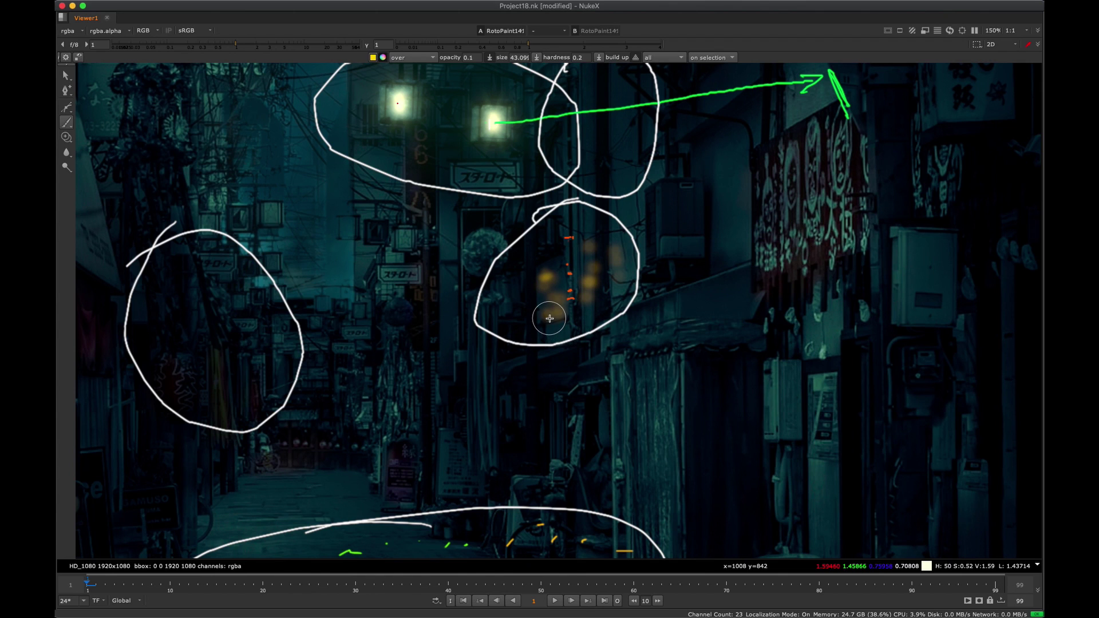
mouse_move(549, 318)
middle_down()
mouse_move(662, 191)
mouse_move(603, 216)
middle_up()
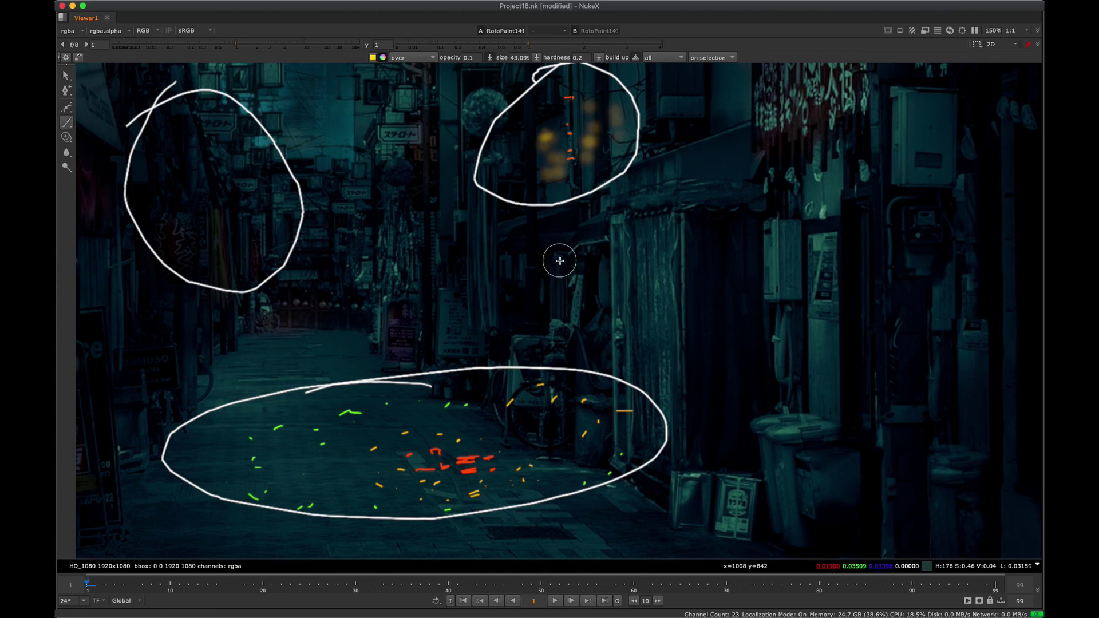
middle_drag(578, 267, 601, 409)
scroll(595, 289, up, 3)
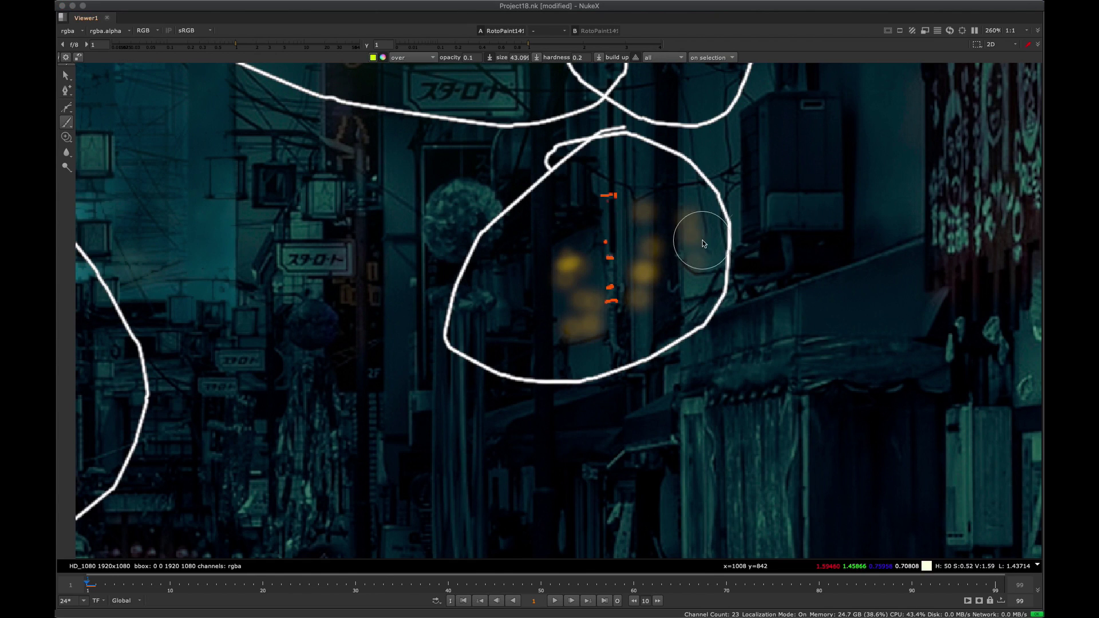
middle_drag(702, 240, 575, 335)
shift+drag(452, 295, 444, 276)
click(450, 274)
key(super+z)
alt+middle_drag(444, 276, 466, 269)
shift+drag(456, 268, 455, 297)
click(455, 266)
middle_drag(426, 322, 456, 294)
drag(453, 292, 440, 298)
Set the paint colour to green and the brush size to 1.
scroll(503, 222, down, 10)
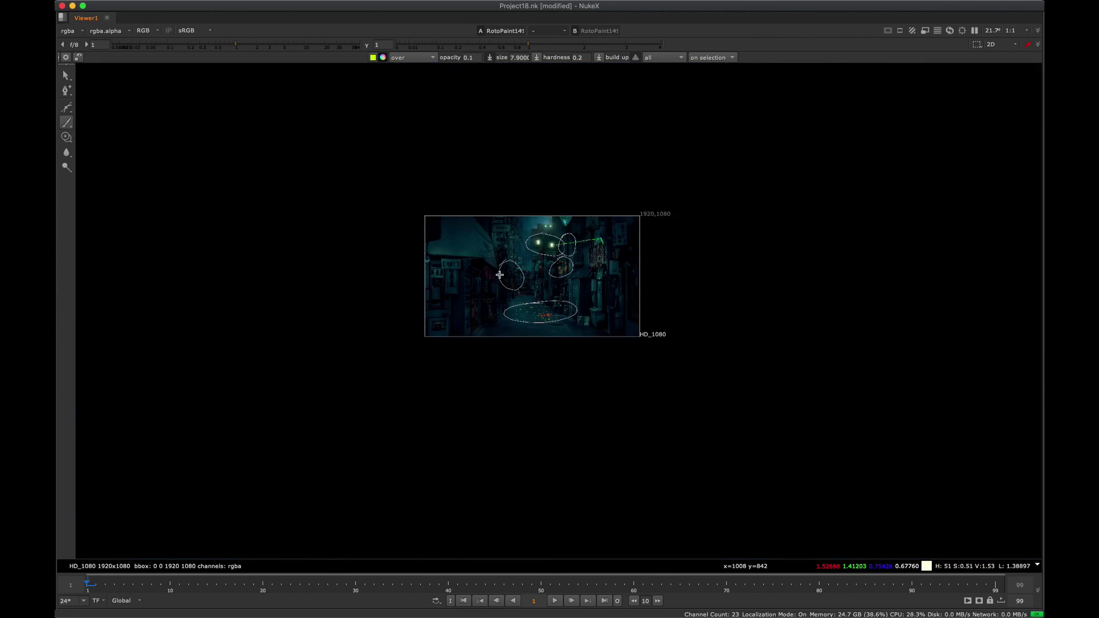
scroll(565, 269, up, 6)
scroll(566, 269, up, 3)
shift+drag(572, 310, 602, 287)
scroll(565, 314, down, 3)
middle_drag(549, 323, 598, 218)
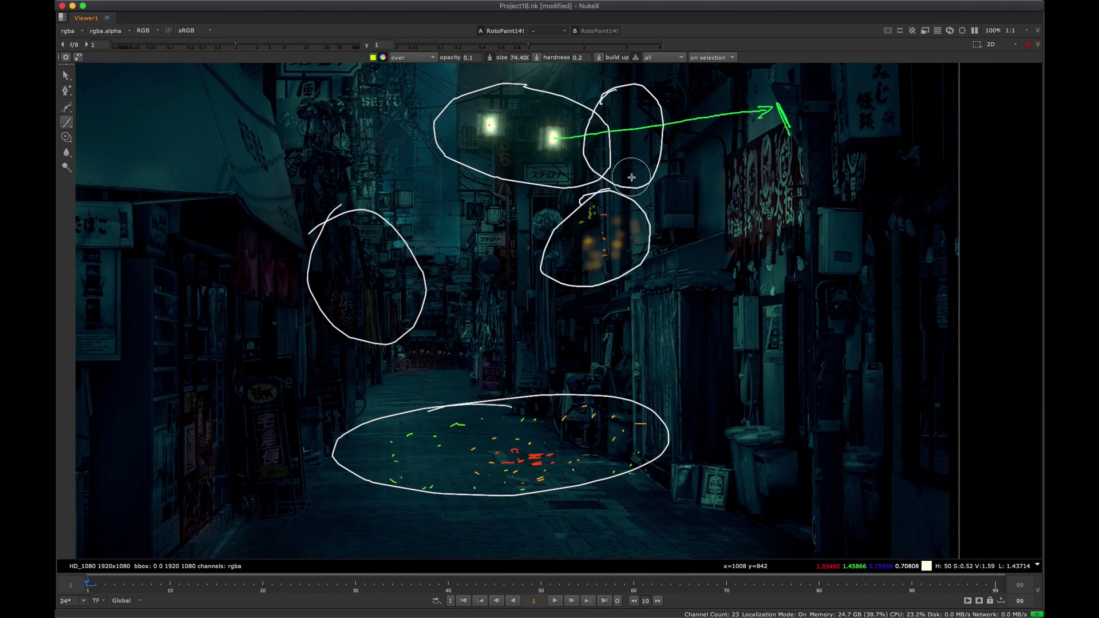
middle_drag(560, 340, 505, 329)
mouse_move(599, 230)
middle_down()
mouse_move(595, 330)
mouse_move(576, 292)
mouse_move(555, 285)
middle_up()
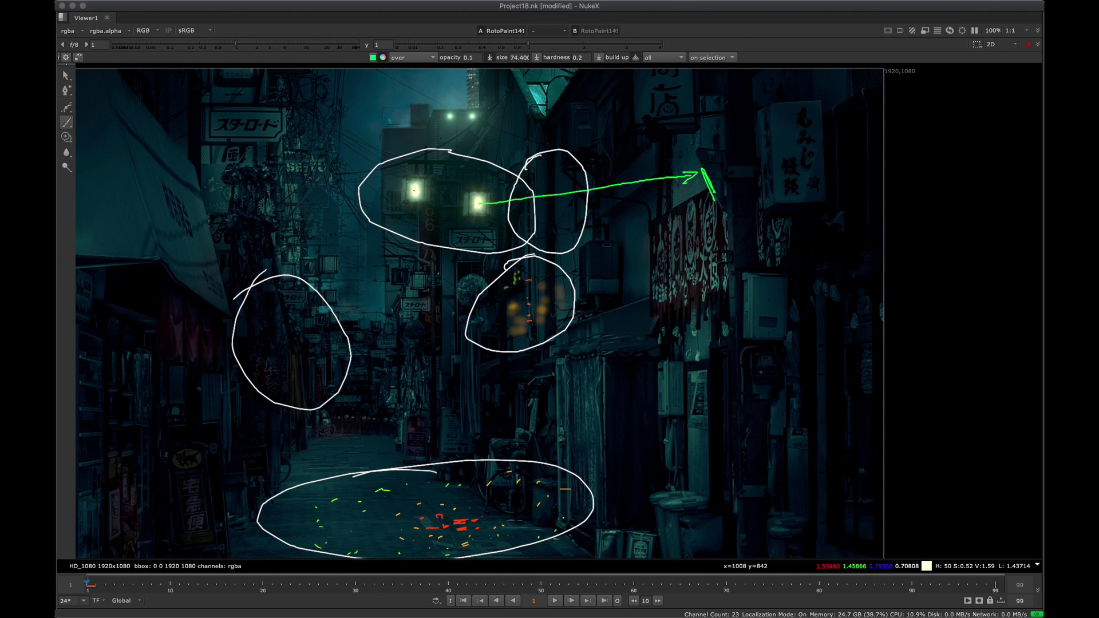
shift+drag(716, 282, 692, 291)
middle_drag(550, 292, 567, 222)
scroll(566, 222, up, 4)
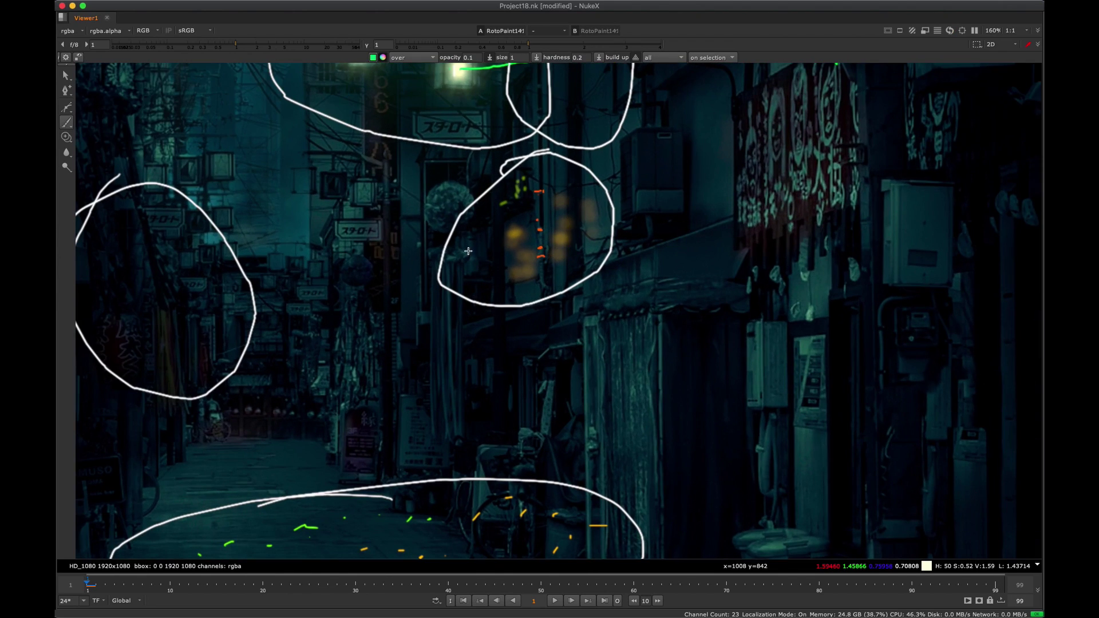
middle_drag(484, 555, 549, 383)
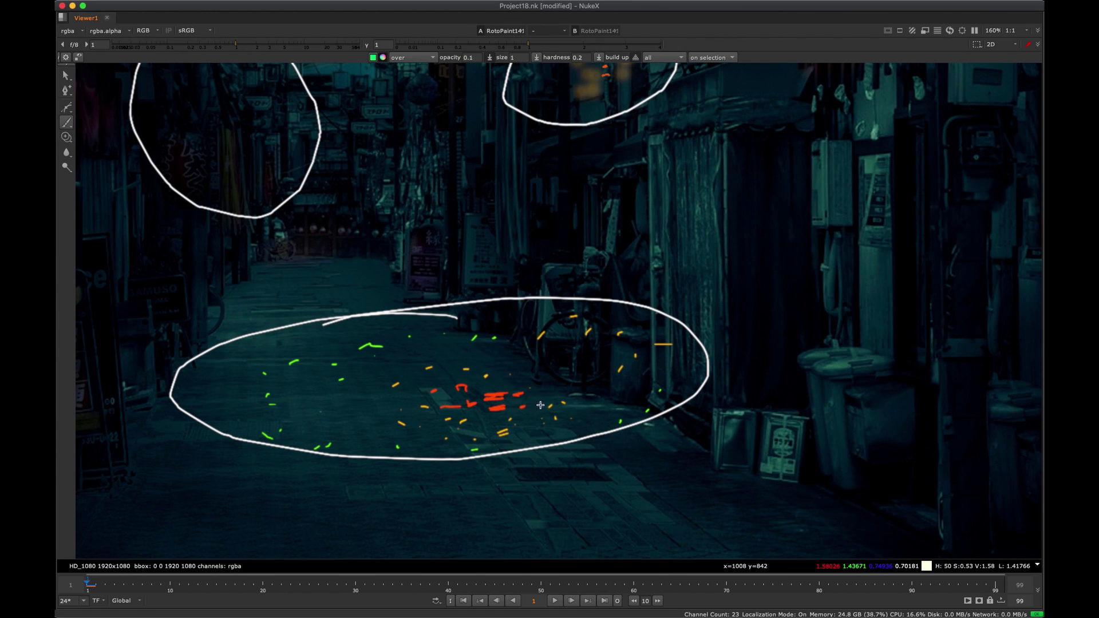
Try sketching a green patch with an arrow and rings around it on the paving below the white ellipse.
middle_drag(509, 459, 594, 335)
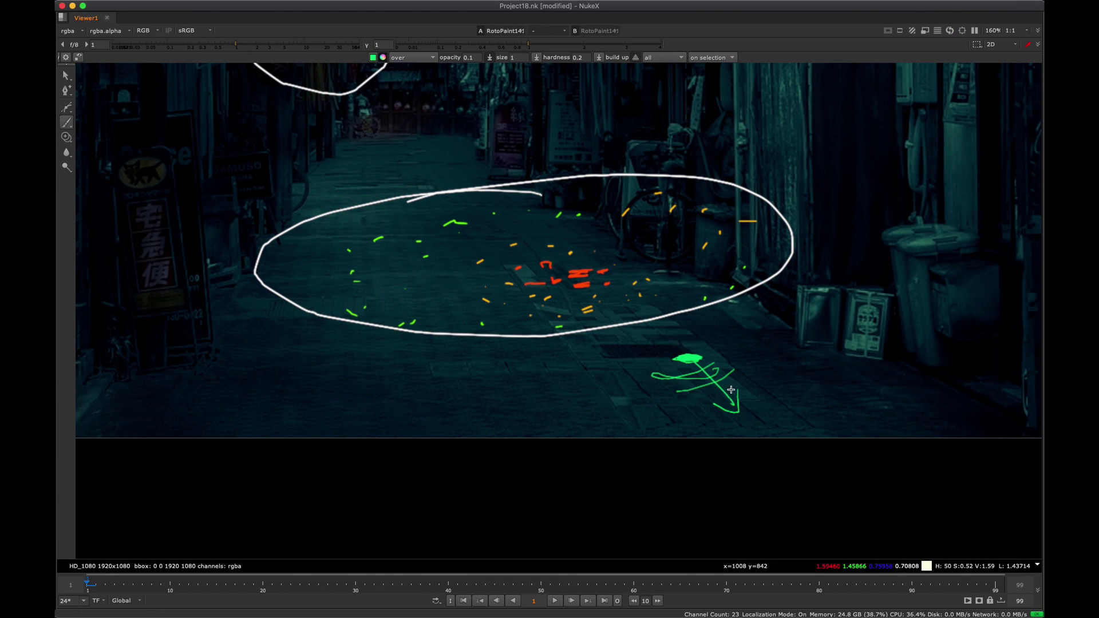
key(super+z)
key(super+z)
drag(724, 356, 710, 385)
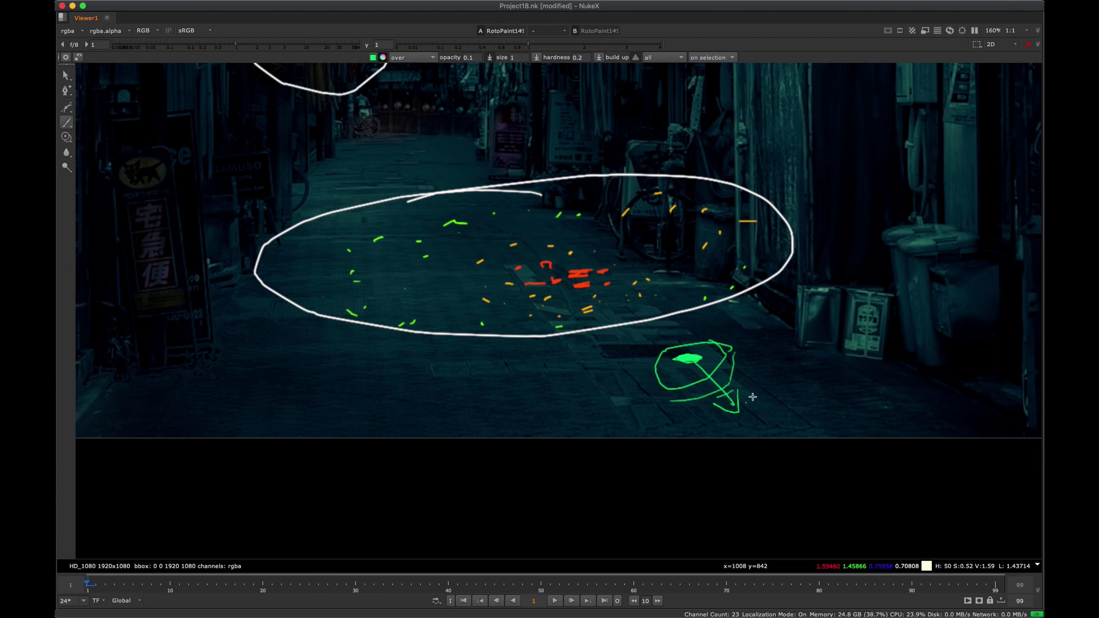
middle_drag(752, 396, 710, 312)
key(super+z)
key(super+z)
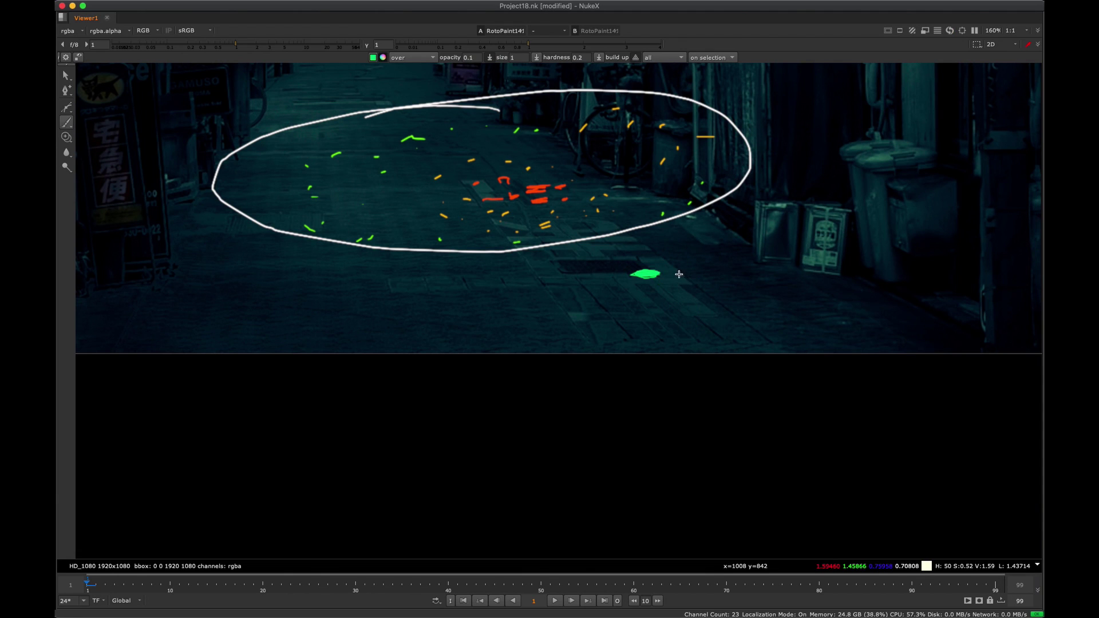
scroll(639, 288, up, 7)
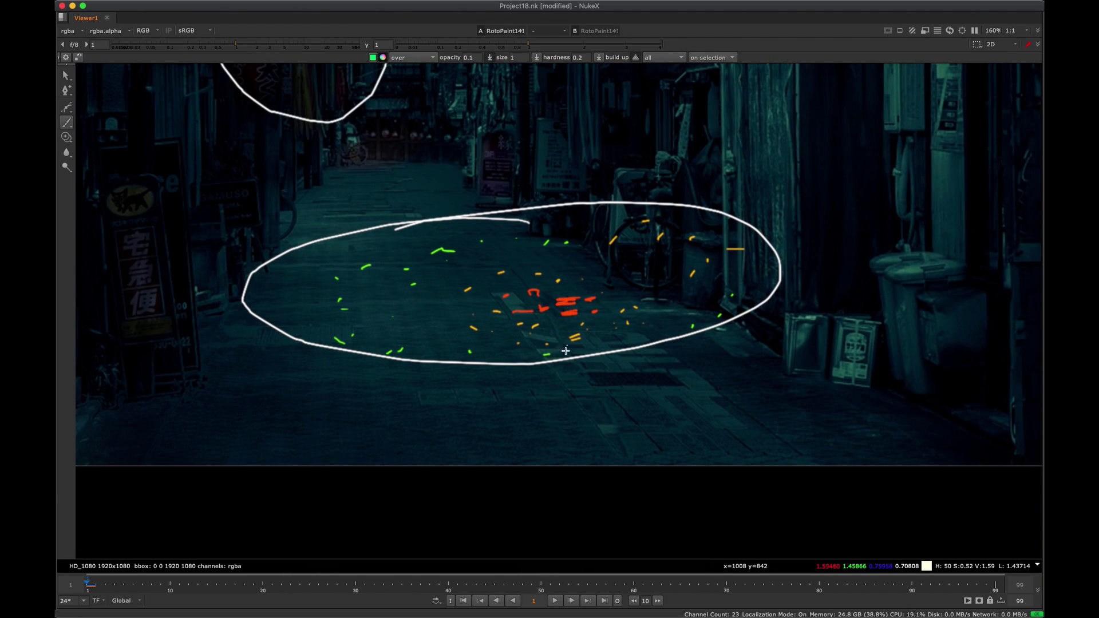
Examine how the lanterns, the air-conditioning unit and the wall behind it are placed relative to each other.
scroll(565, 351, up, 20)
scroll(695, 243, up, 6)
middle_drag(695, 243, 713, 337)
scroll(630, 264, down, 4)
scroll(630, 270, up, 6)
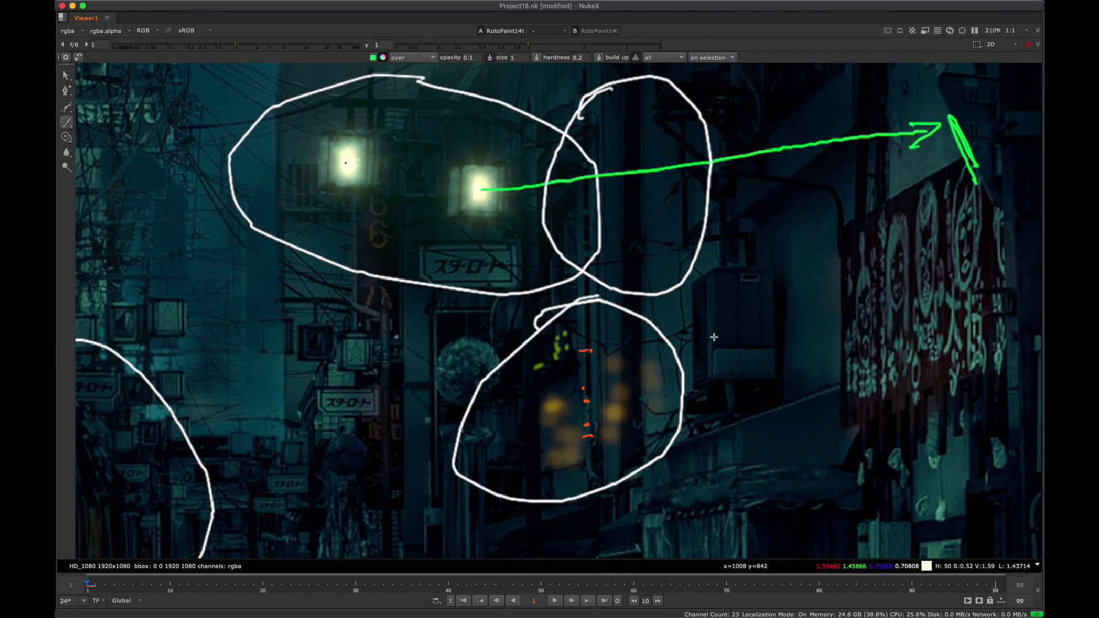
scroll(658, 309, right, 5)
scroll(630, 292, down, 2)
middle_drag(700, 274, 687, 239)
scroll(687, 240, left, 1)
scroll(680, 246, down, 1)
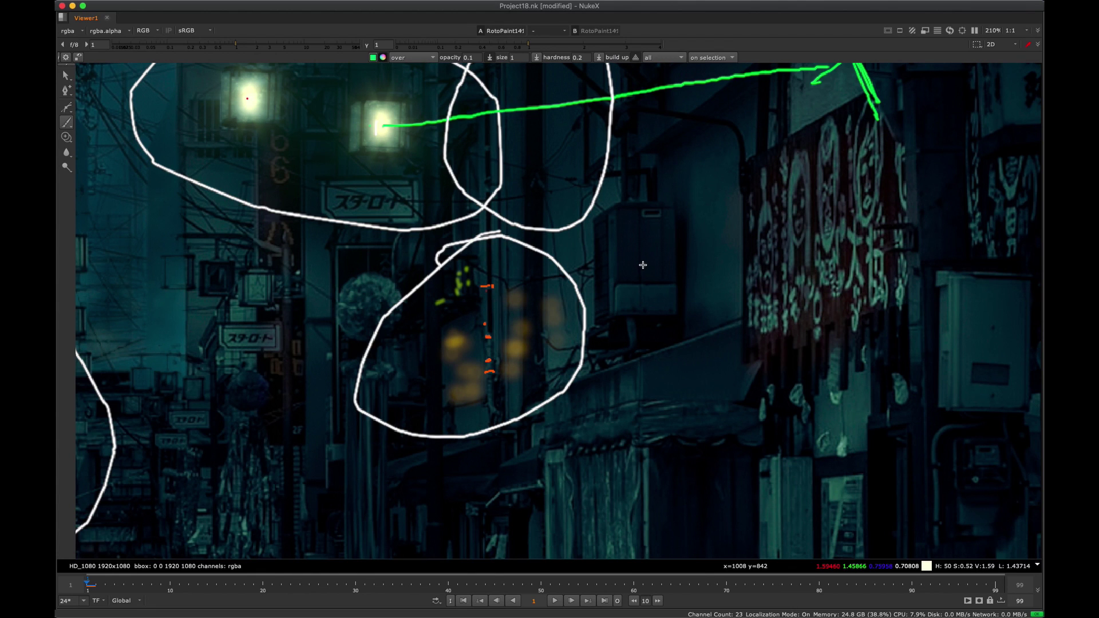
scroll(642, 262, right, 2)
scroll(655, 252, up, 3)
scroll(558, 272, down, 1)
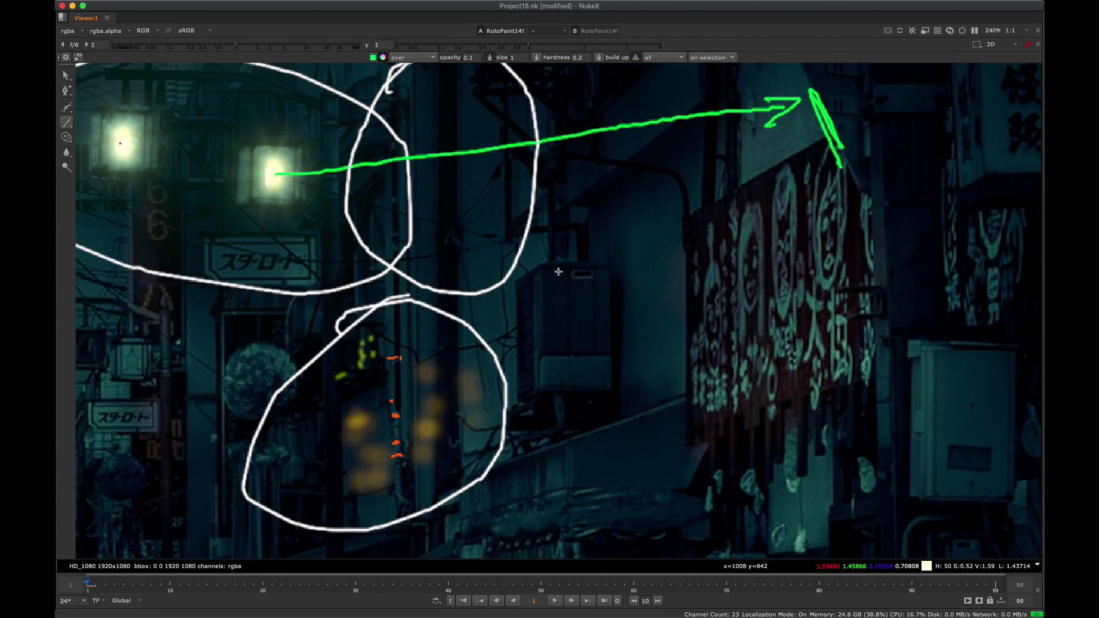
scroll(576, 287, up, 3)
scroll(552, 297, down, 4)
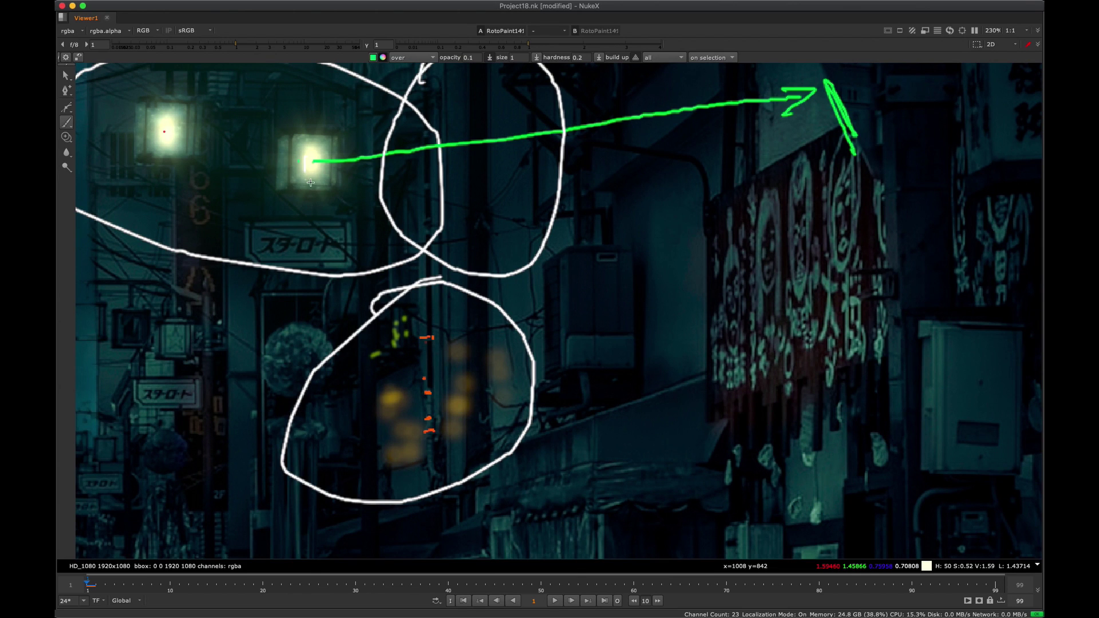
Paint green marks down the lantern-side edge of the air-conditioning unit and a green line to it from the right-hand lantern.
middle_drag(831, 108, 780, 184)
scroll(509, 332, up, 10)
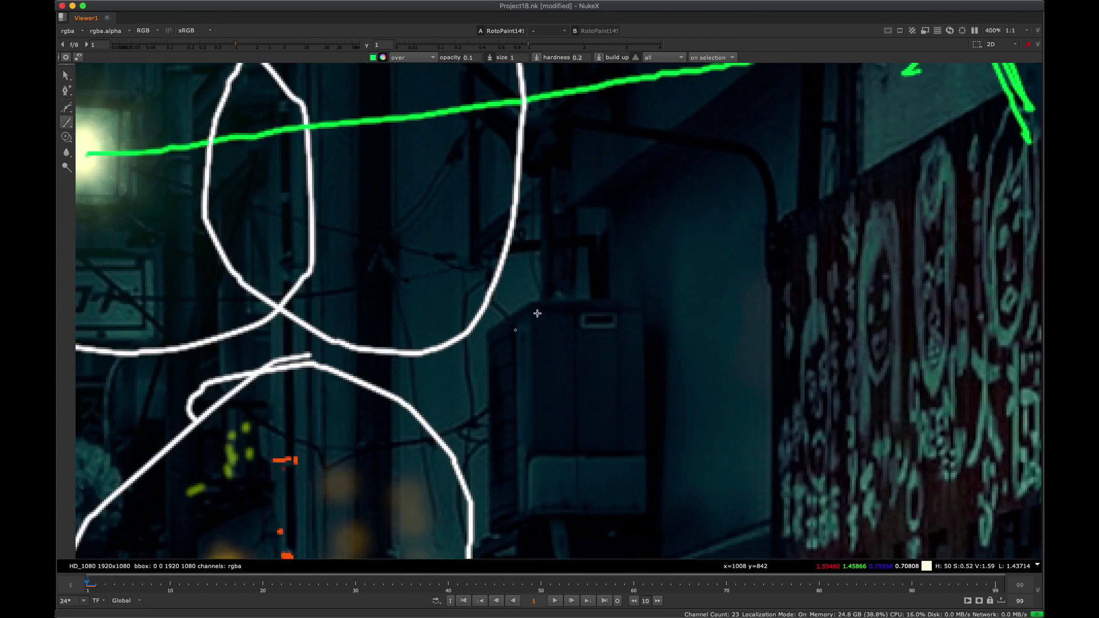
middle_drag(507, 338, 578, 237)
drag(566, 240, 577, 269)
scroll(616, 237, down, 5)
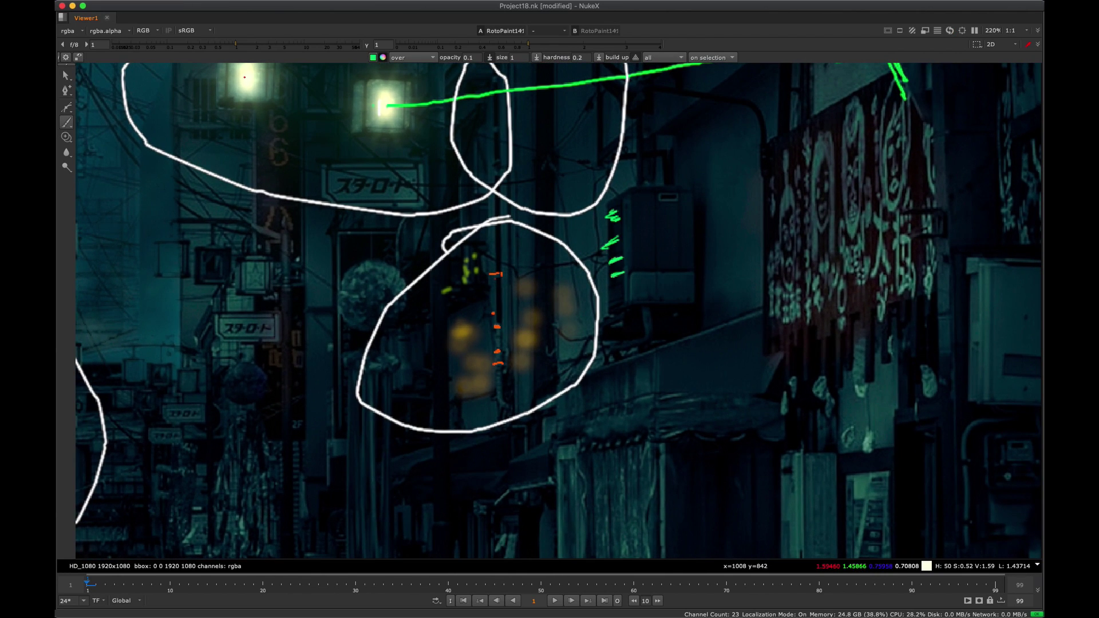
drag(387, 105, 608, 225)
Try painting a green guide line between the wall beside the hanging sign and the left-hand lantern.
scroll(643, 231, down, 5)
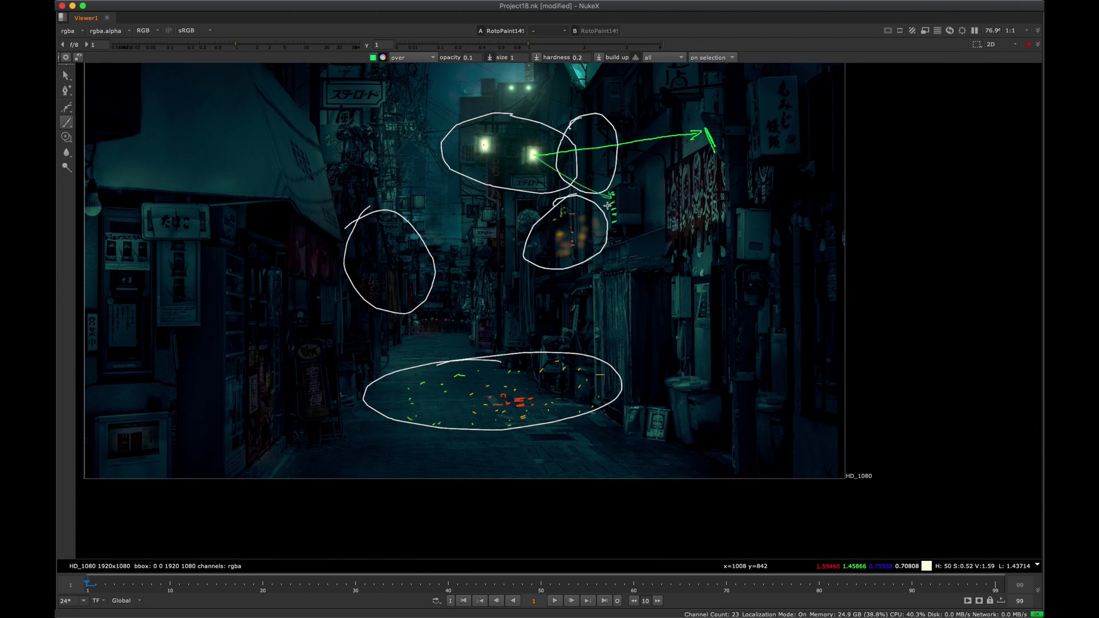
middle_drag(502, 176, 548, 258)
middle_drag(438, 225, 569, 214)
scroll(570, 214, up, 2)
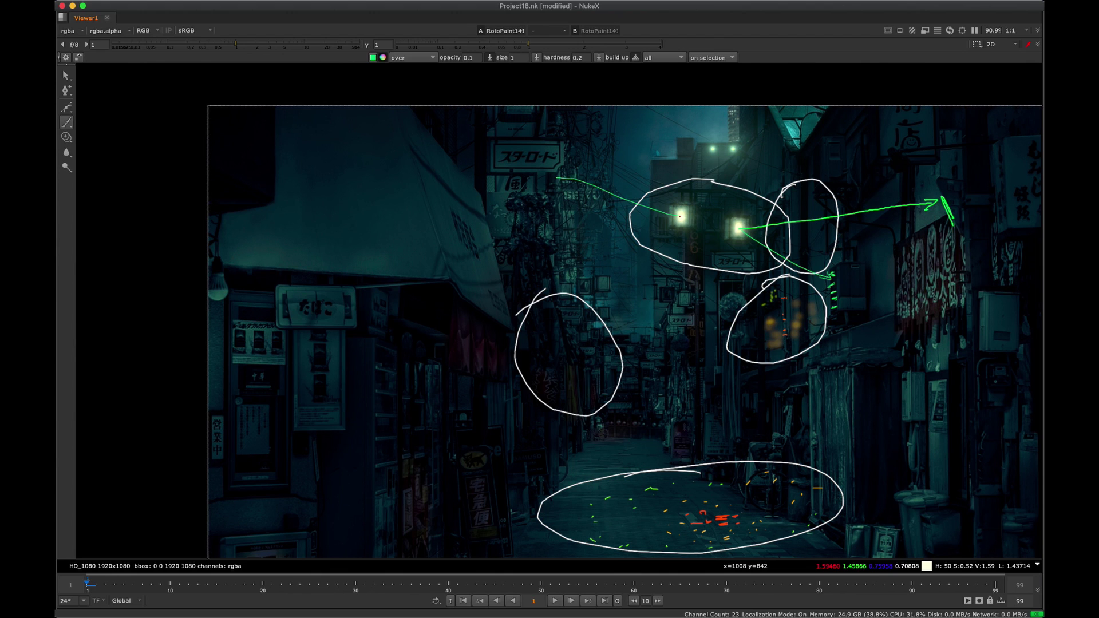
scroll(579, 170, up, 5)
scroll(593, 182, up, 4)
mouse_move(565, 157)
middle_down()
mouse_move(593, 183)
mouse_move(535, 182)
mouse_move(451, 137)
middle_up()
key(super+z)
scroll(625, 195, down, 3)
drag(435, 127, 690, 227)
key(super+z)
drag(430, 128, 738, 226)
key(super+z)
Paint a thin green arrow from the left-hand lantern to the wall beside the hanging sign, with an arrowhead at the sign end.
drag(432, 123, 701, 239)
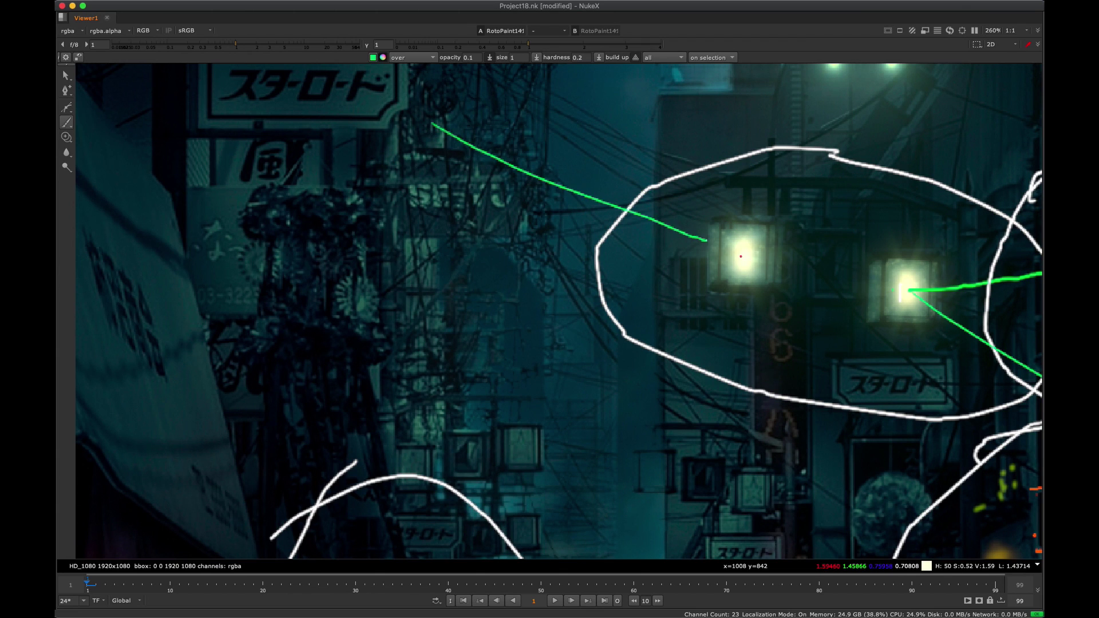
middle_drag(640, 161, 527, 211)
scroll(523, 213, down, 4)
scroll(424, 177, up, 6)
middle_drag(424, 178, 497, 212)
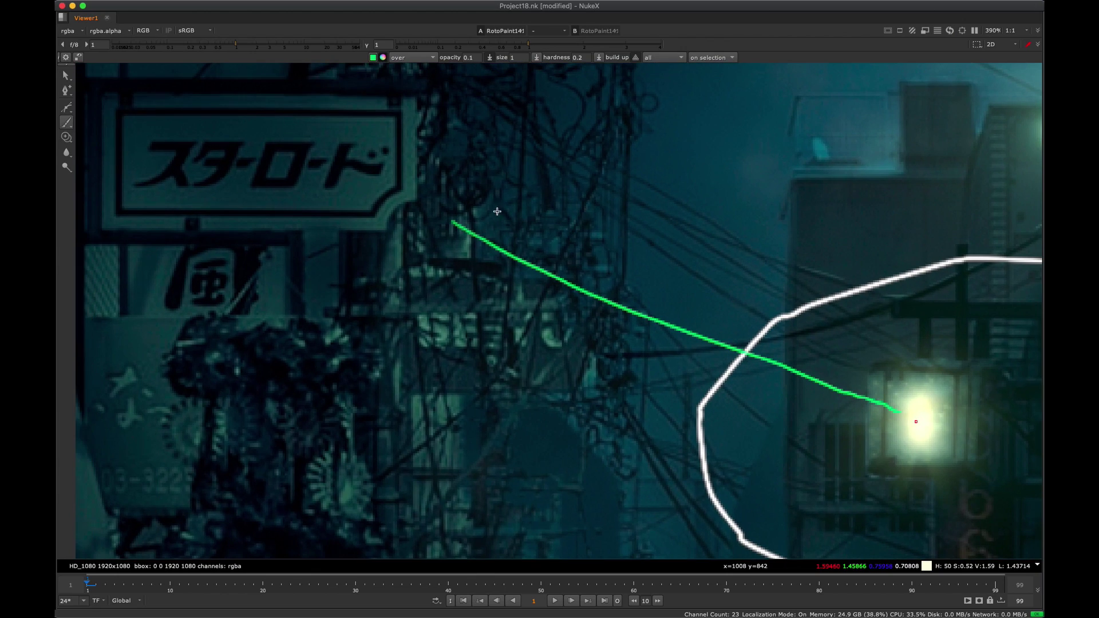
scroll(463, 213, down, 2)
scroll(461, 213, up, 3)
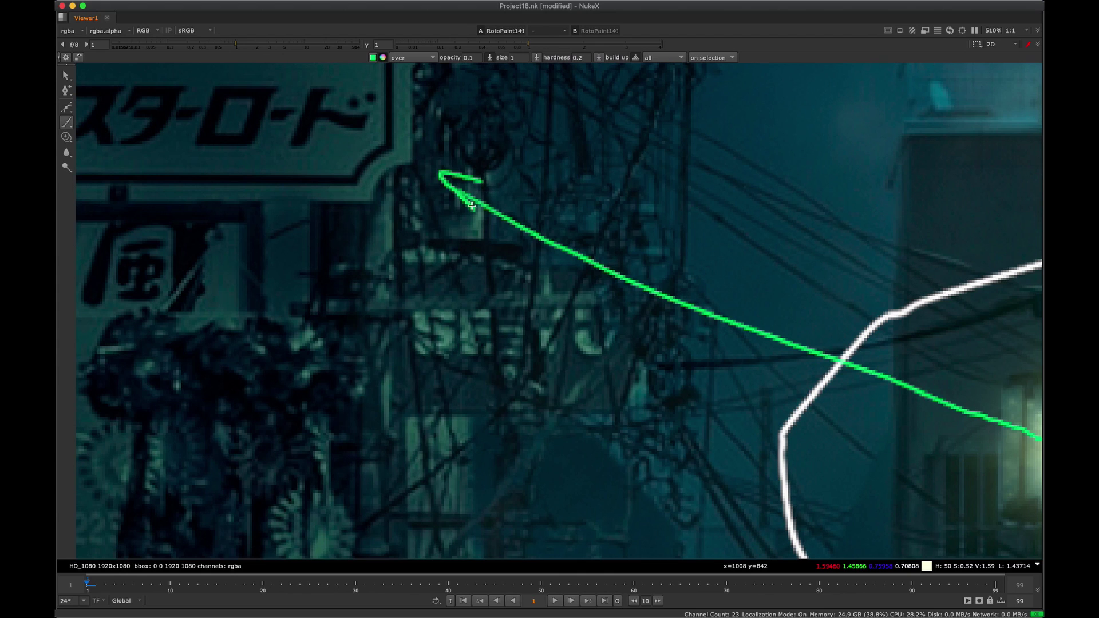
scroll(457, 213, down, 6)
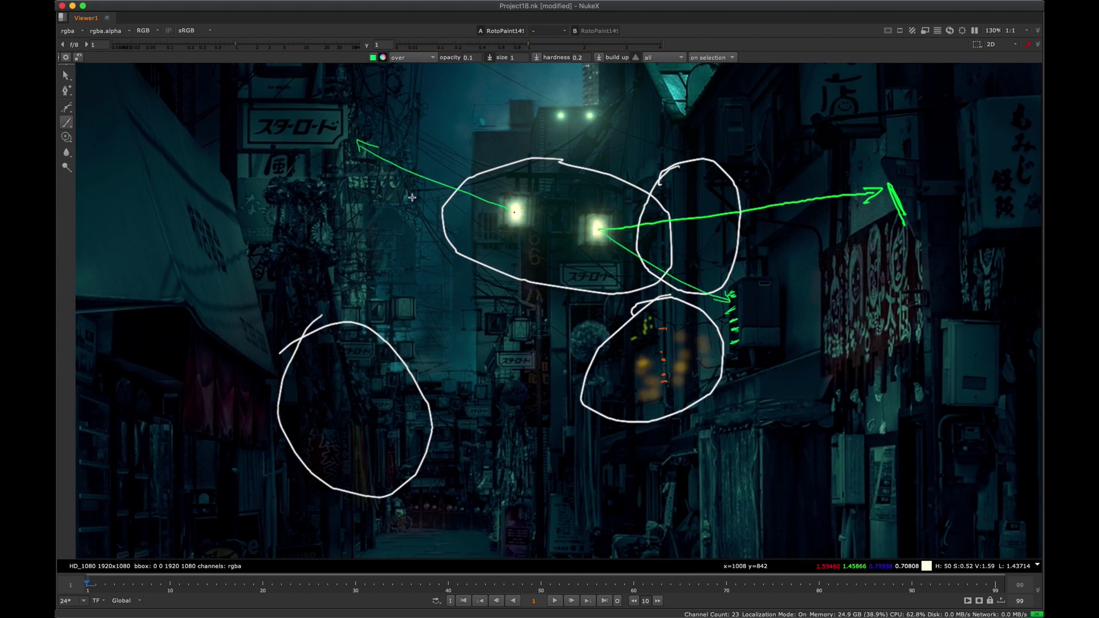
Paint a green stroke along the lower right corner edge of the hanging sign facing the lantern arrow.
scroll(344, 169, up, 8)
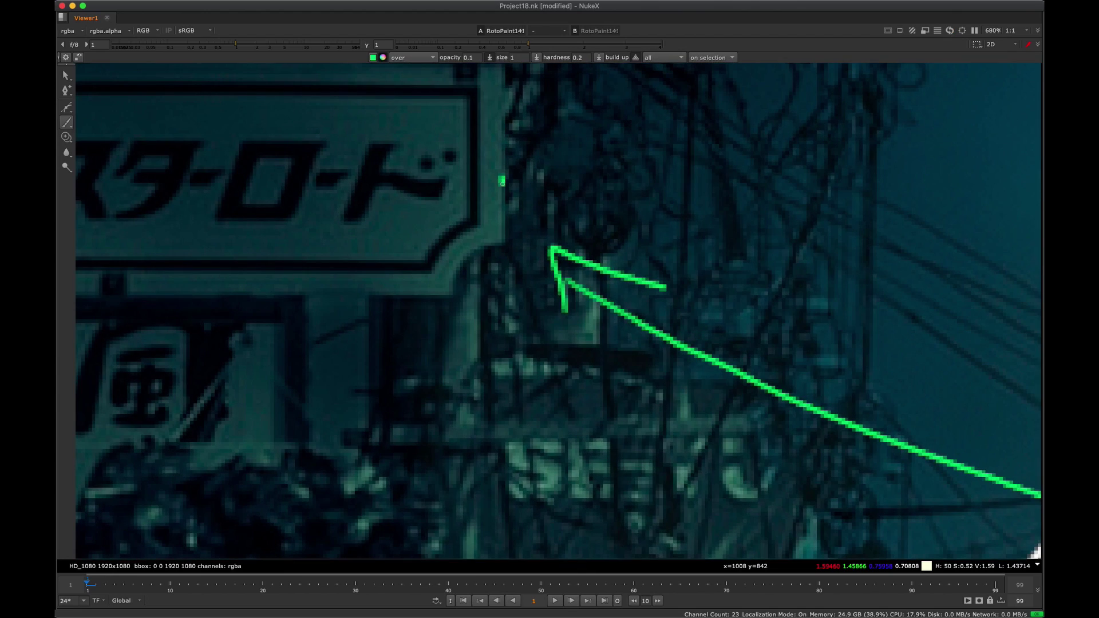
key(super+z)
drag(451, 282, 501, 238)
scroll(448, 289, down, 7)
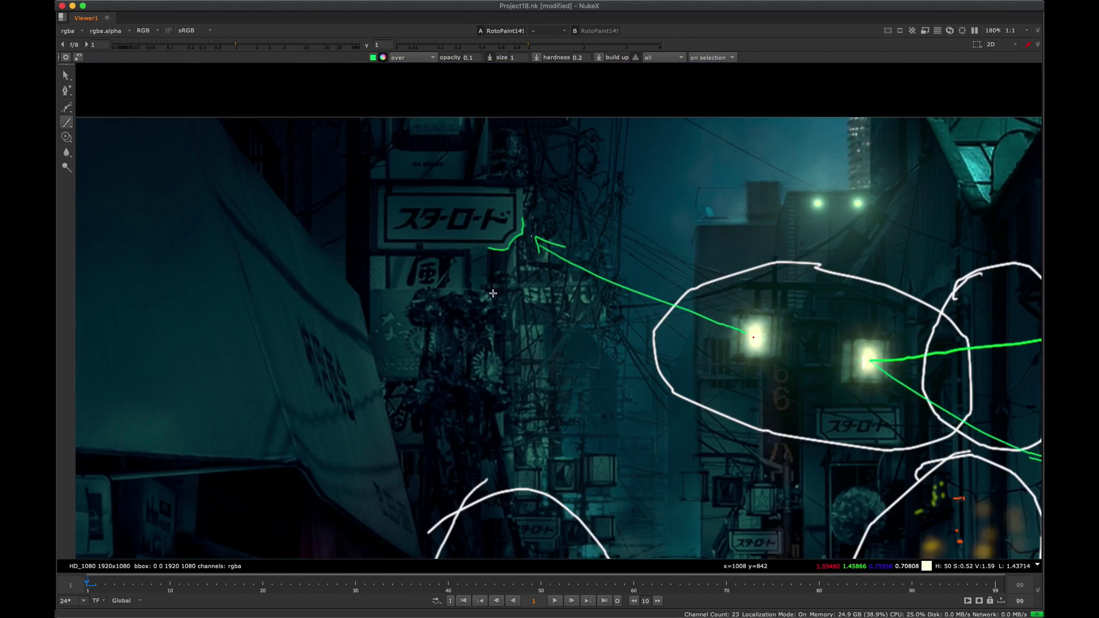
Set the paint brush size to about 5.6 for the next green guide marks.
scroll(415, 190, up, 3)
scroll(415, 190, up, 3)
mouse_move(353, 159)
shift+mouse_down()
mouse_move(315, 120)
mouse_move(347, 183)
shift+mouse_up()
scroll(403, 198, down, 3)
middle_drag(621, 216, 298, 199)
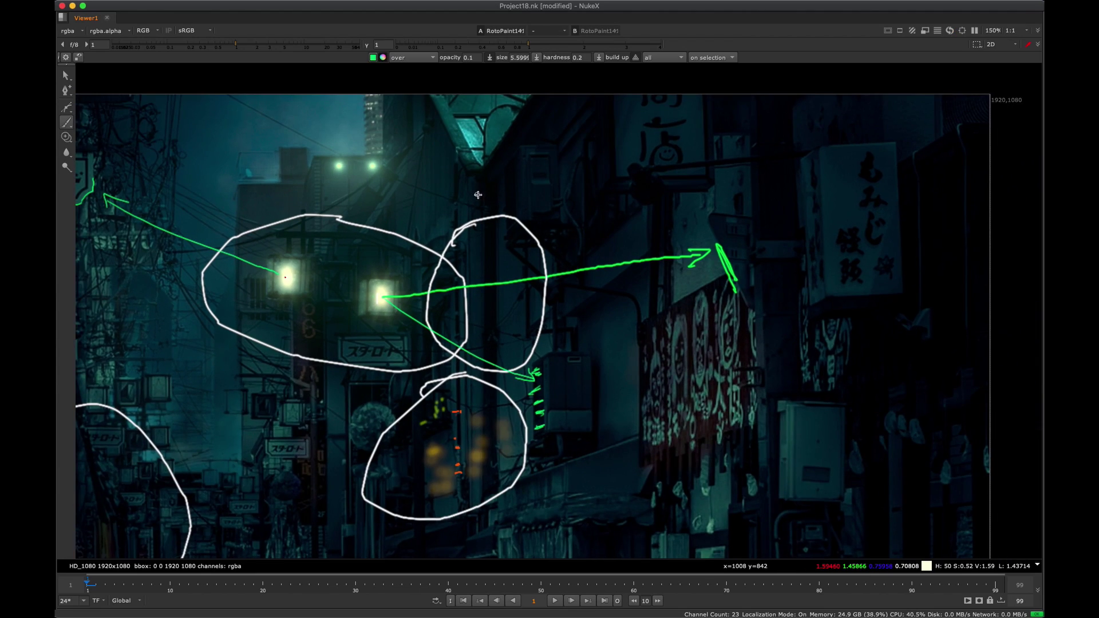
Try painting a green guide line from the right-hand lantern toward the wall inside the upper right white circle.
scroll(414, 261, up, 3)
middle_drag(373, 317, 327, 361)
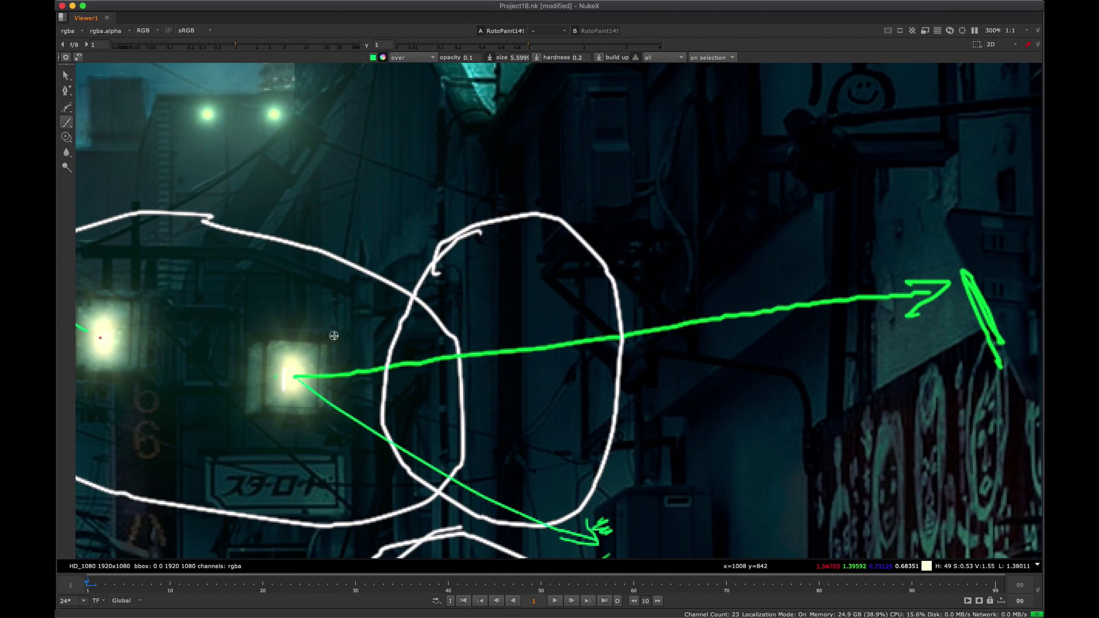
scroll(269, 309, down, 3)
drag(289, 357, 491, 269)
mouse_move(460, 283)
middle_down()
mouse_move(395, 329)
mouse_move(416, 286)
middle_up()
key(super+z)
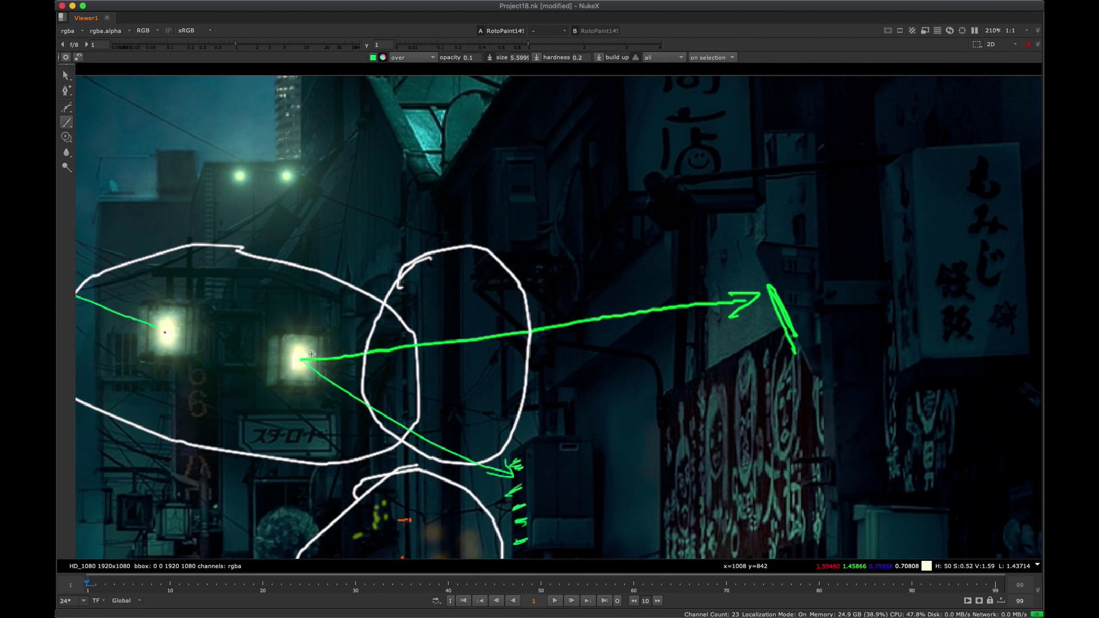
Paint a short green arrow from the right-hand lantern up into the upper right white circle, above the long arrow.
middle_drag(440, 355, 457, 277)
middle_drag(546, 268, 552, 260)
scroll(382, 253, up, 3)
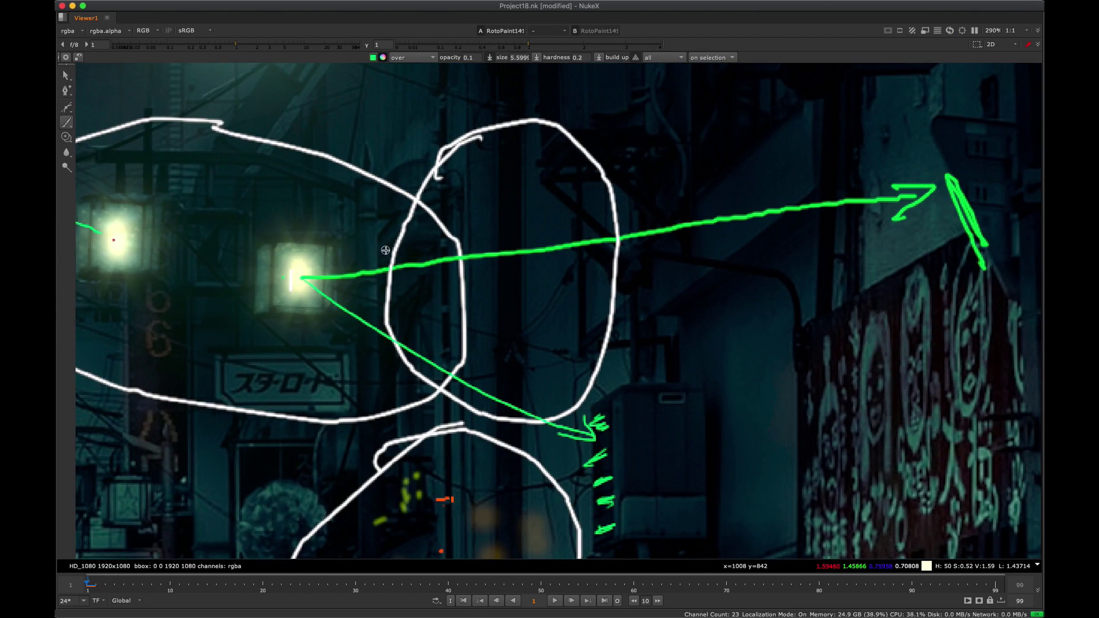
middle_drag(370, 265, 411, 369)
mouse_move(338, 371)
mouse_down()
mouse_move(531, 304)
mouse_move(520, 319)
mouse_up()
scroll(562, 297, up, 4)
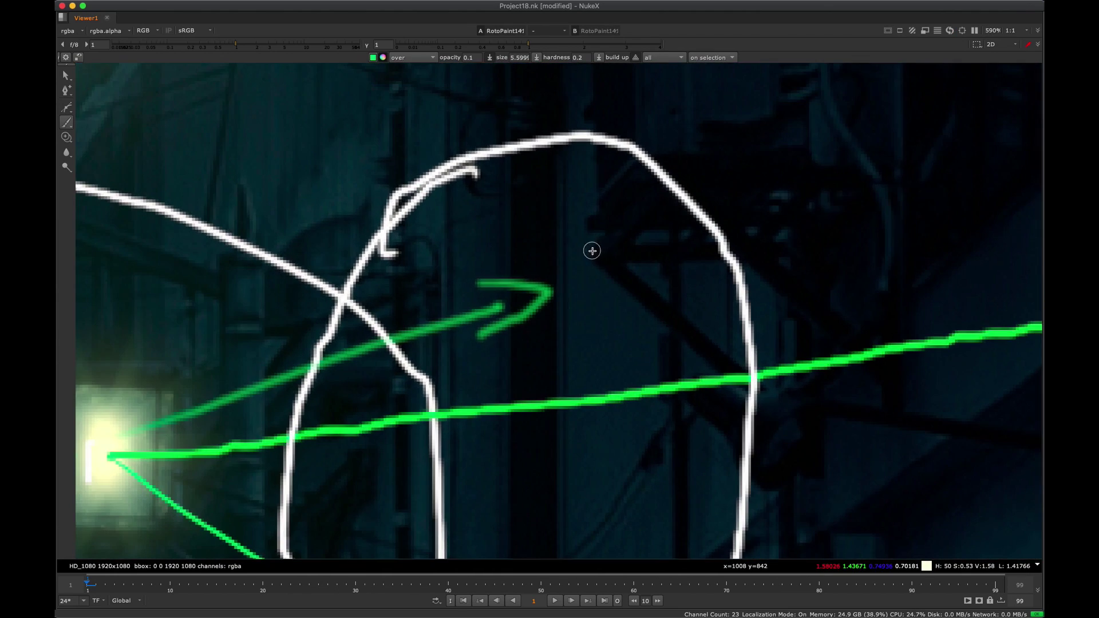
Try painting a short green stroke on the dark wall just beyond the new arrowhead.
drag(595, 248, 649, 297)
mouse_move(587, 213)
middle_down()
mouse_move(604, 221)
mouse_move(570, 193)
middle_up()
scroll(570, 194, down, 1)
key(super+z)
drag(580, 243, 656, 286)
scroll(571, 214, down, 1)
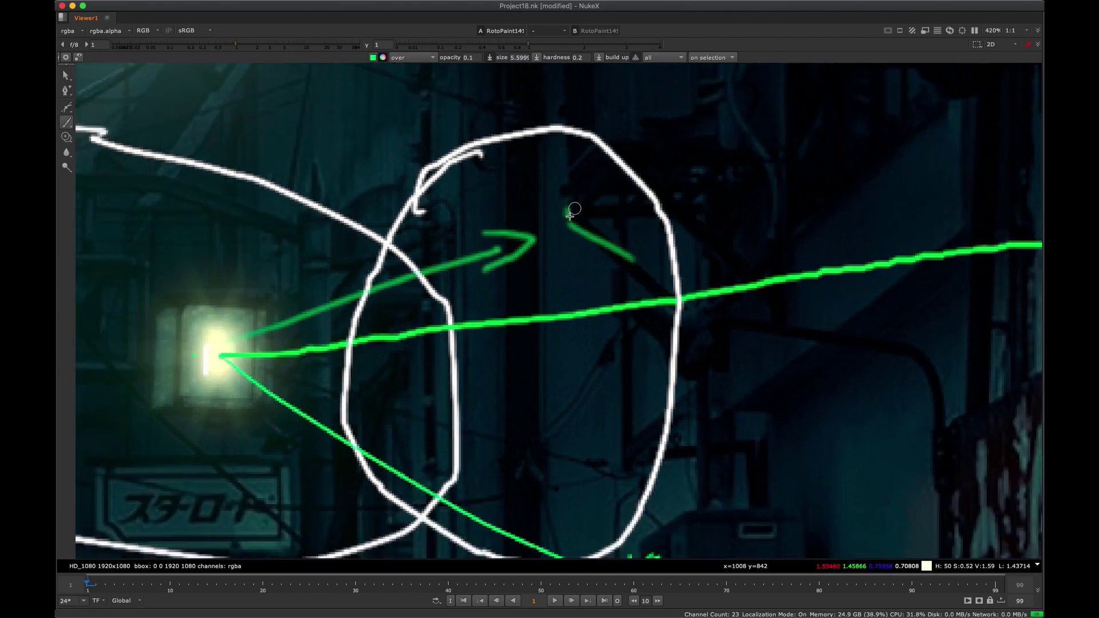
scroll(573, 209, down, 3)
key(super+z)
Paint a short diagonal green stroke on the wall bracket facing the new arrowhead inside the upper right white circle.
scroll(580, 217, up, 5)
drag(580, 198, 653, 257)
scroll(636, 193, down, 4)
scroll(636, 192, down, 5)
middle_drag(638, 223, 603, 226)
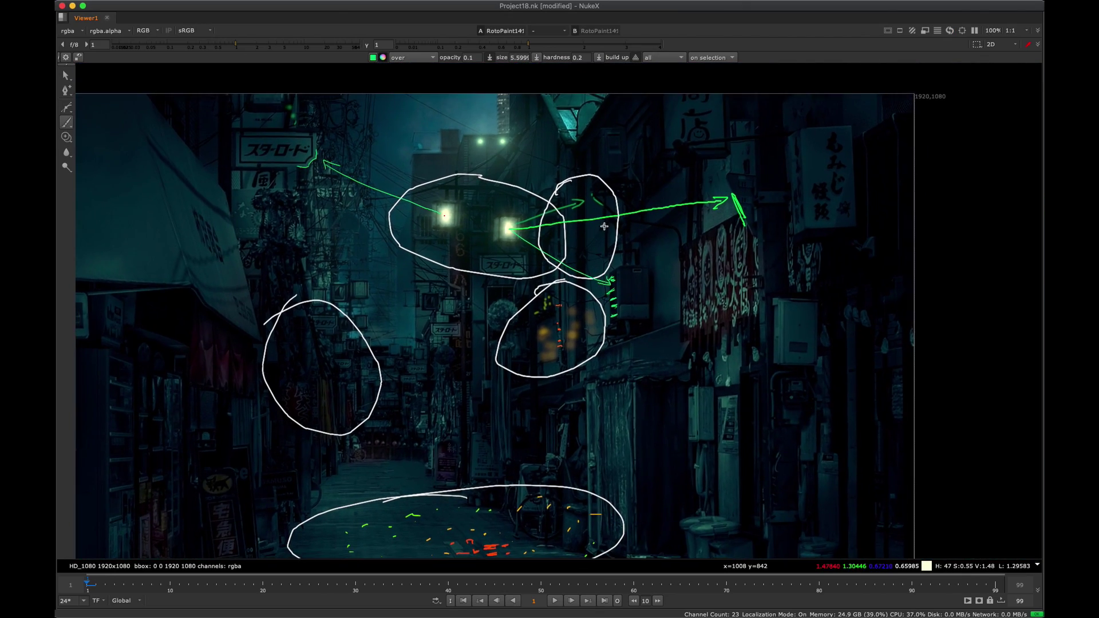
Turn off the viewer overlay and examine all the painted circles, arrows and colour marks across the whole alley.
key(o)
scroll(567, 222, down, 2)
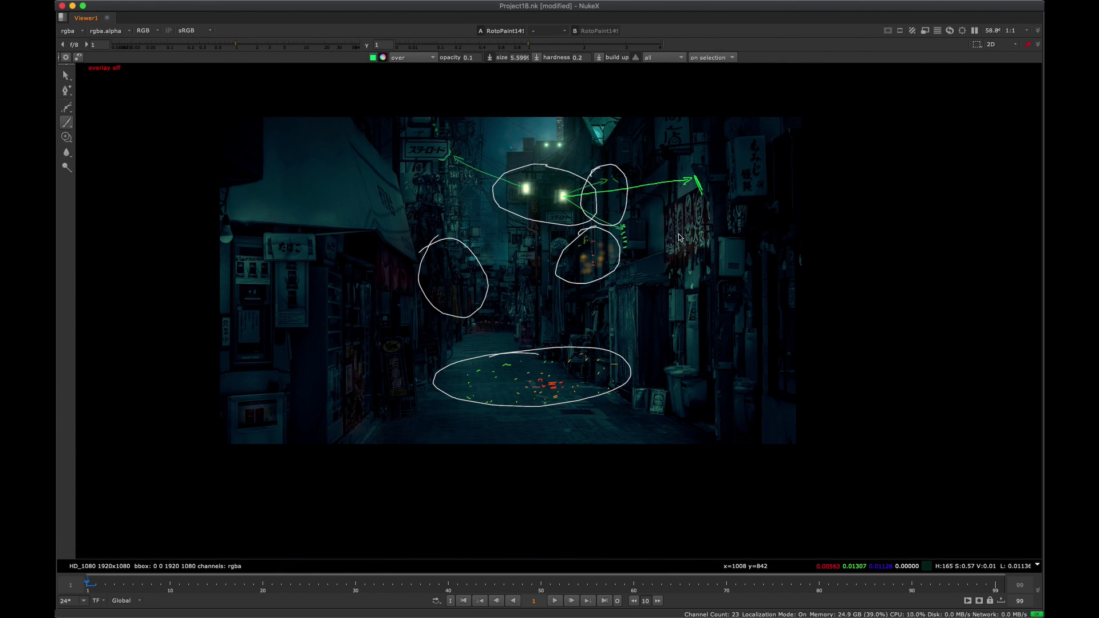
scroll(658, 229, up, 3)
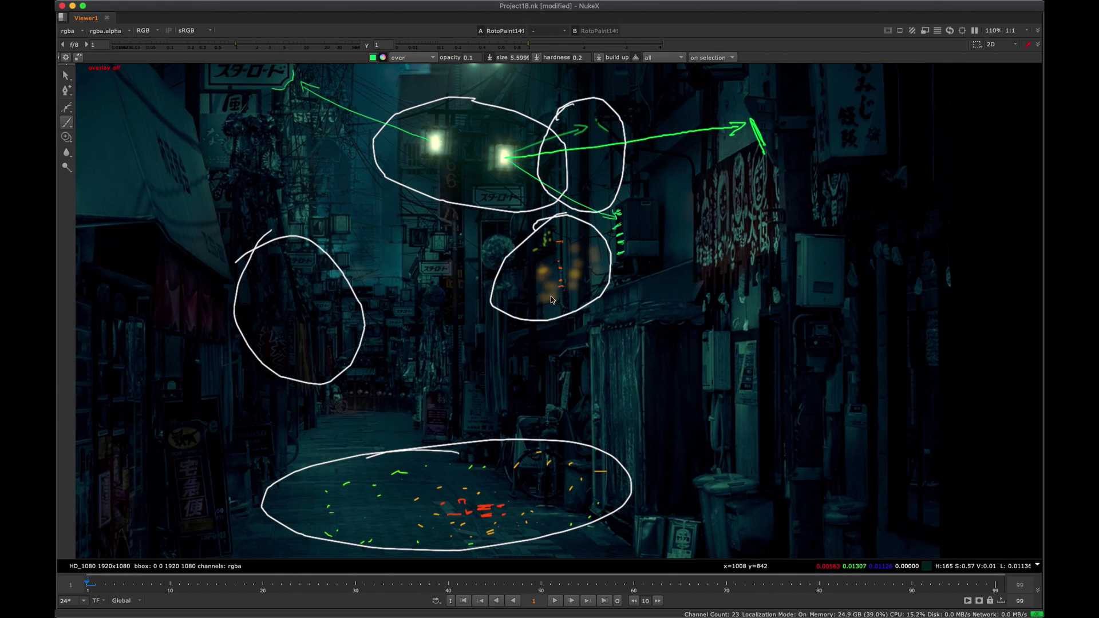
middle_drag(678, 186, 614, 240)
scroll(515, 214, down, 2)
middle_drag(367, 291, 549, 262)
middle_drag(638, 309, 477, 272)
key(f)
scroll(630, 248, up, 3)
scroll(595, 269, right, 3)
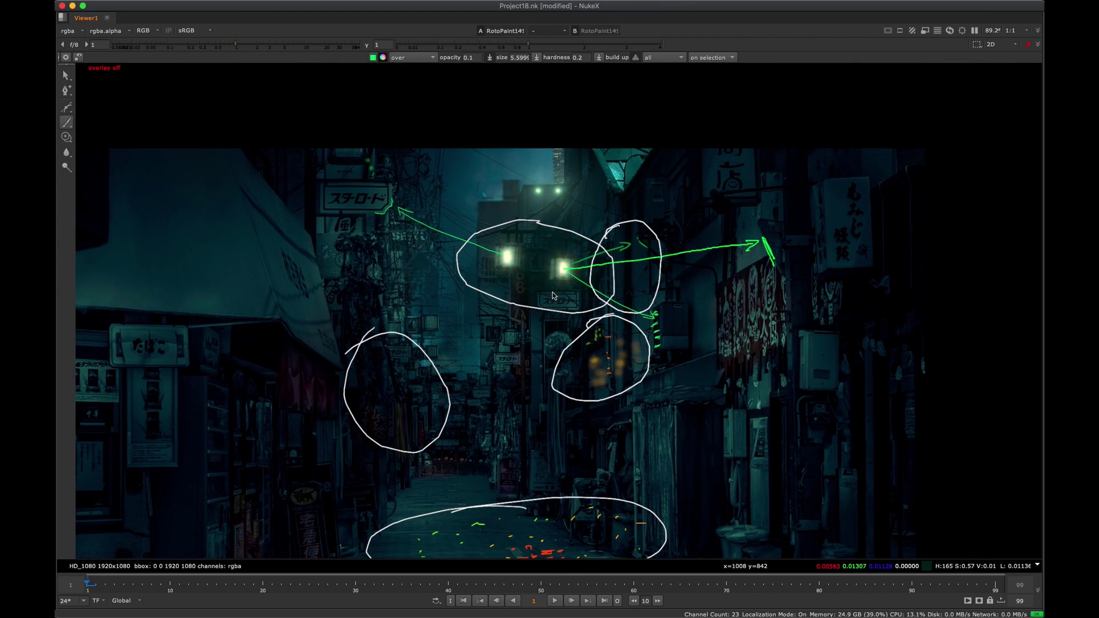
middle_drag(578, 321, 582, 298)
Locate the HERO LAMP group of nodes in the node graph.
key(space)
middle_drag(417, 463, 507, 426)
scroll(397, 436, down, 10)
key(space)
scroll(505, 427, up, 15)
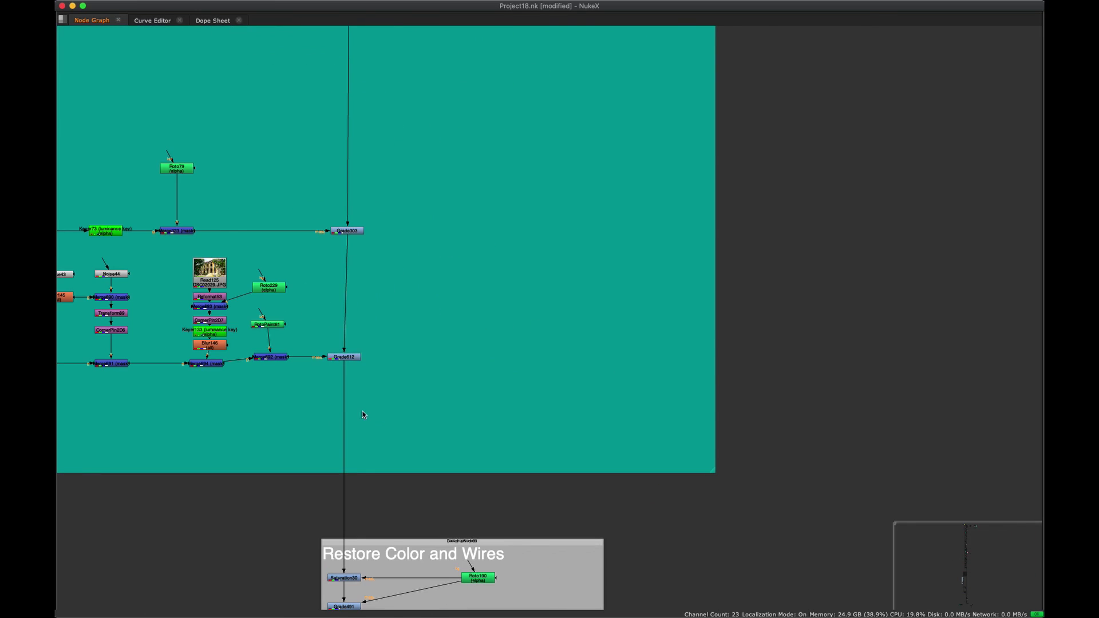
key(space)
scroll(394, 509, down, 10)
key(space)
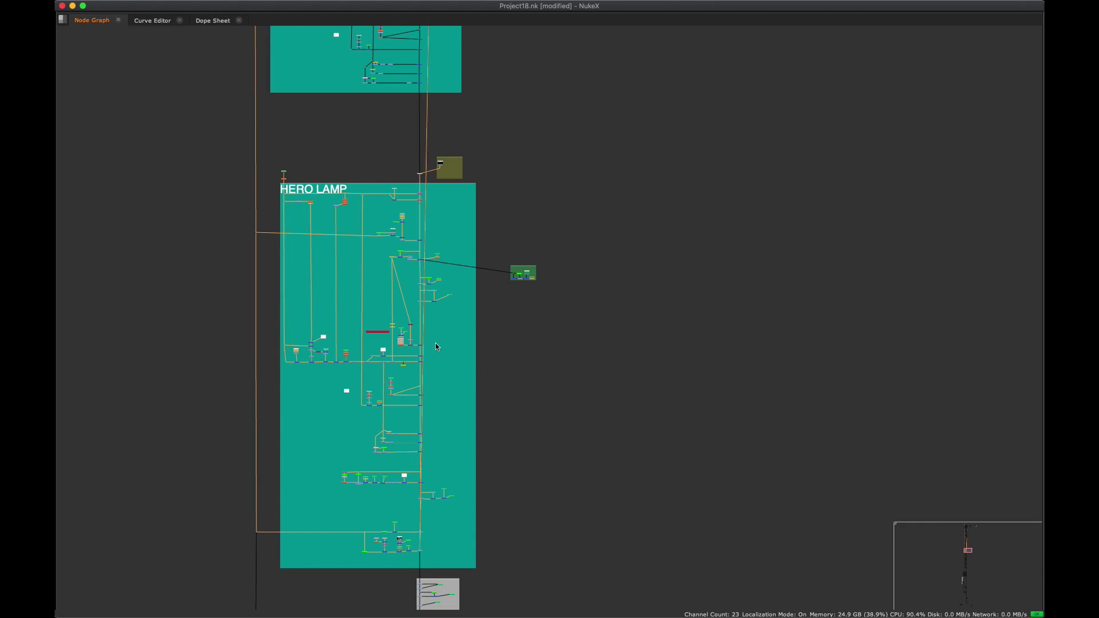
middle_drag(435, 346, 457, 494)
scroll(419, 347, up, 10)
key(space)
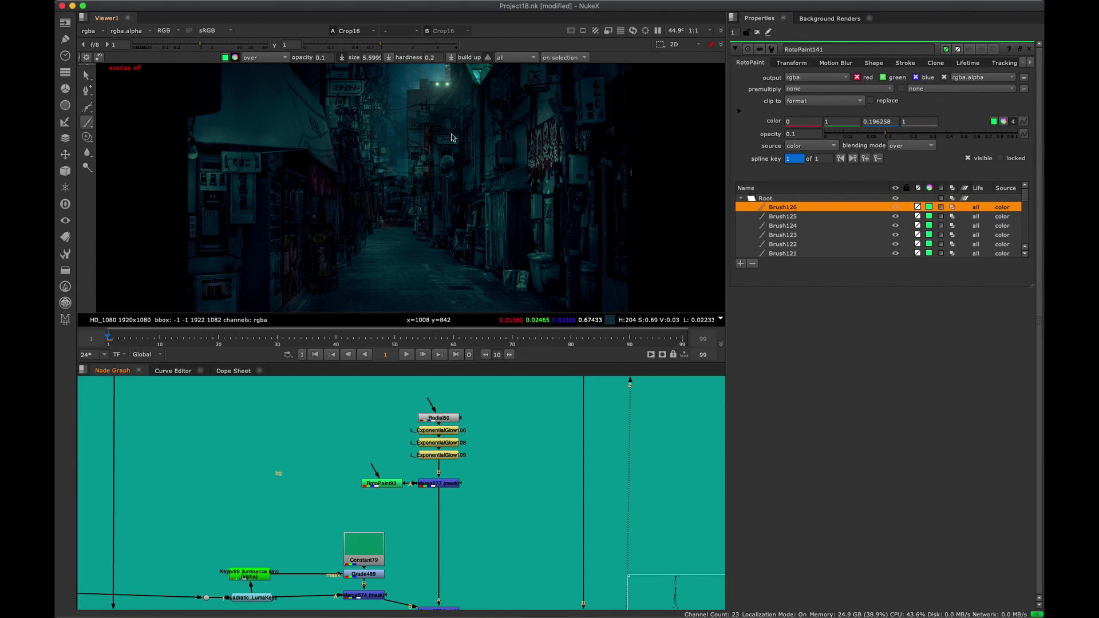
Show the Merge575 output in the viewer and examine the alley's walls, signs and paving.
middle_drag(600, 578, 508, 401)
middle_drag(555, 451, 528, 402)
drag(586, 397, 374, 439)
key(1)
scroll(396, 169, up, 5)
key(space)
middle_drag(554, 360, 662, 206)
scroll(599, 223, up, 8)
scroll(658, 207, down, 6)
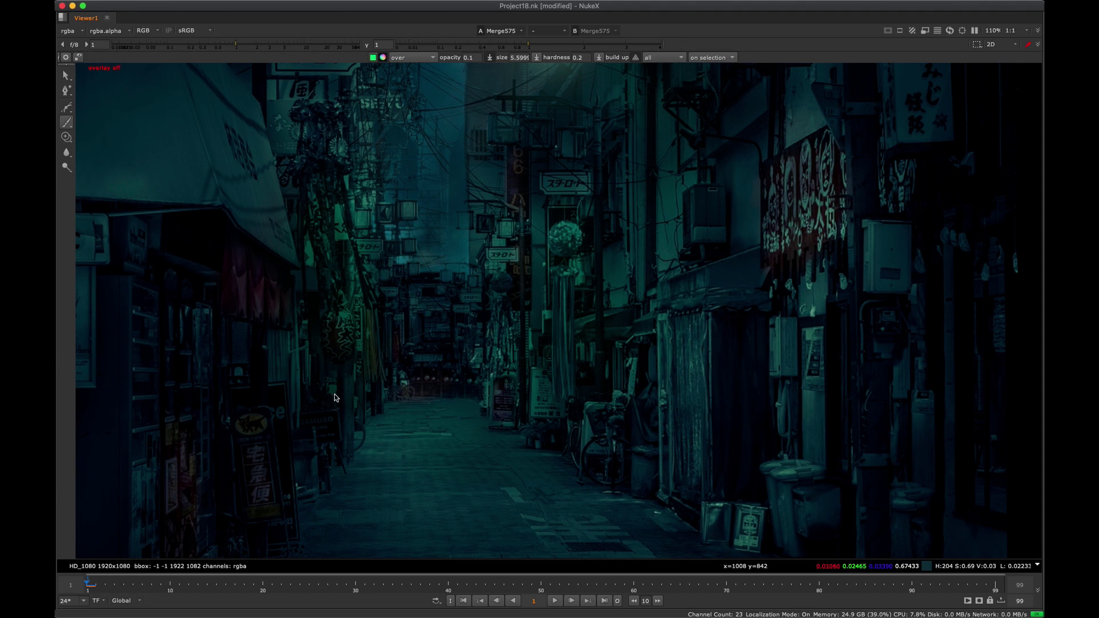
scroll(458, 355, down, 3)
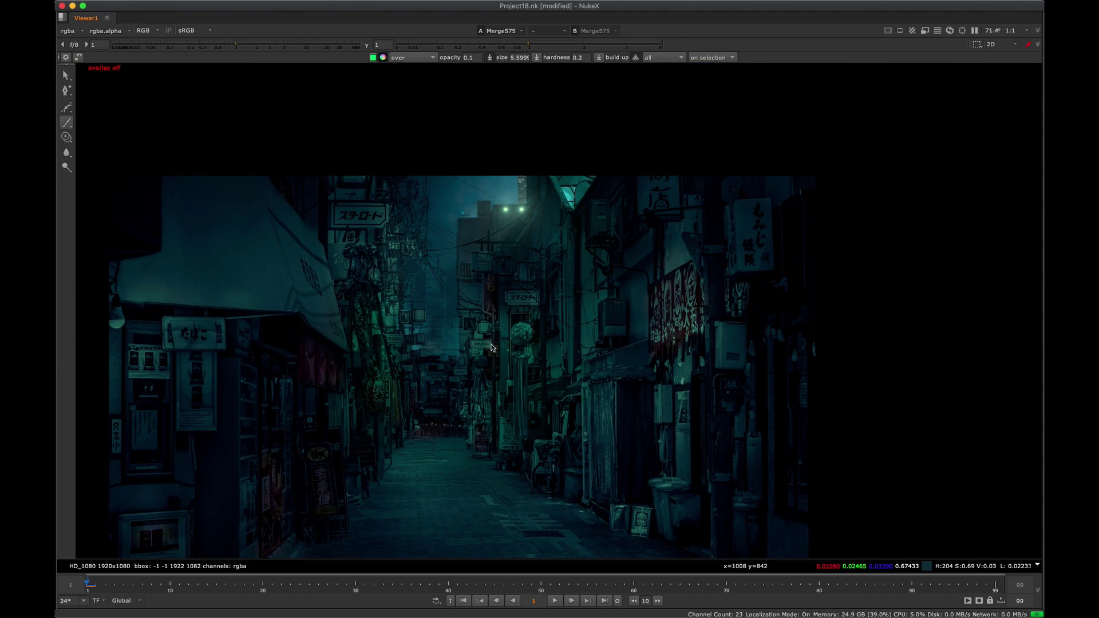
scroll(645, 305, up, 4)
scroll(592, 240, down, 2)
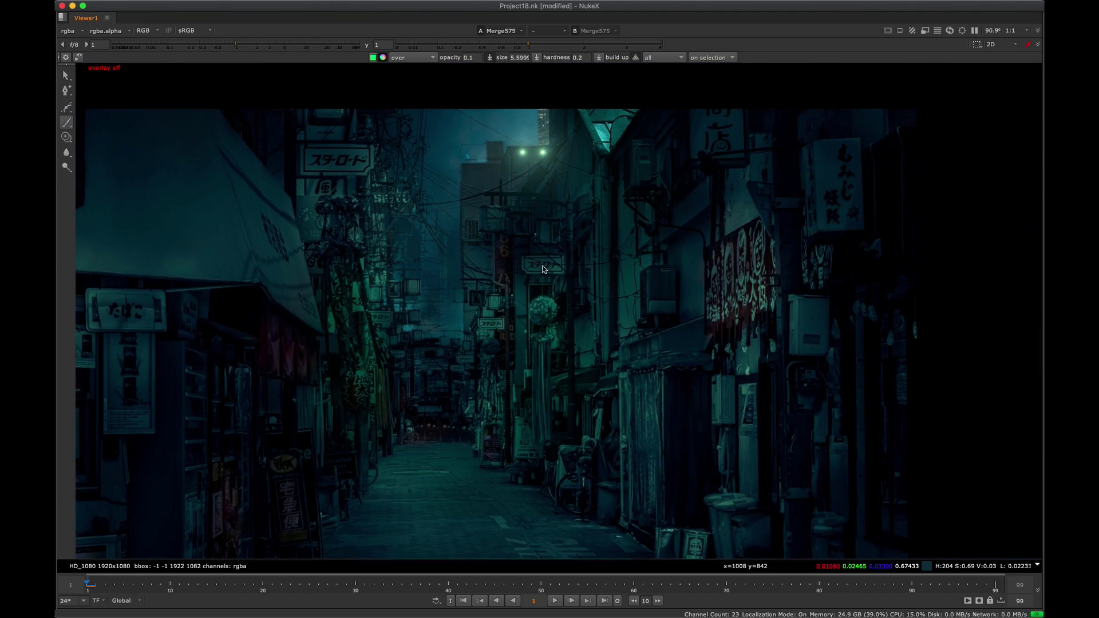
Show the Merge164 output in the viewer and inspect the area around the lantern boxes up close.
key(space)
middle_drag(458, 444, 434, 383)
click(429, 499)
key(1)
middle_drag(518, 97, 487, 247)
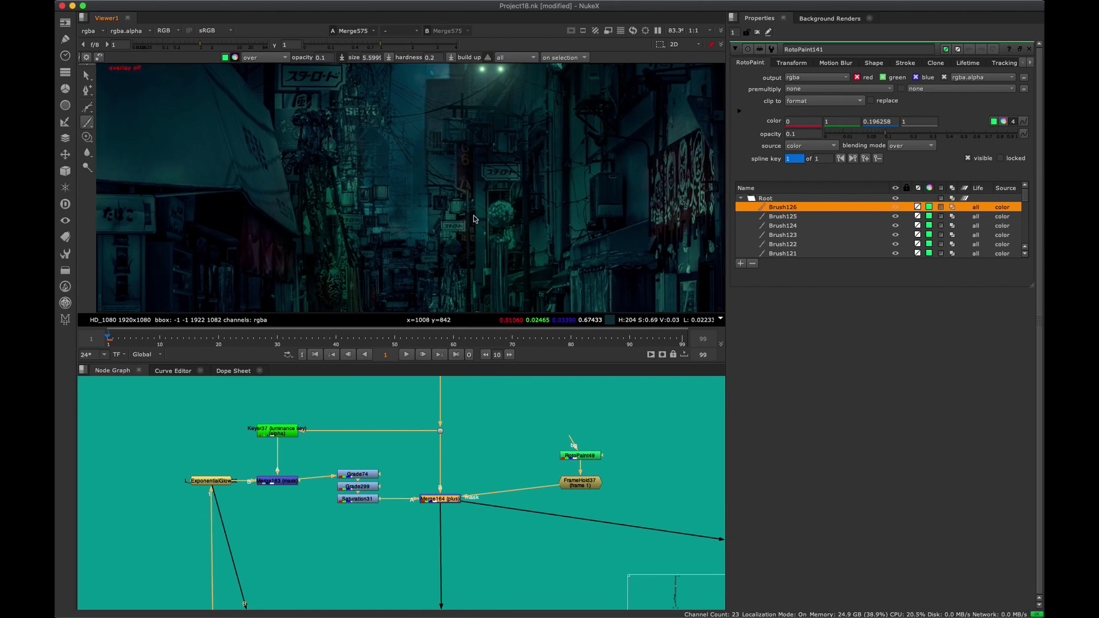
scroll(492, 154, down, 3)
scroll(485, 155, up, 2)
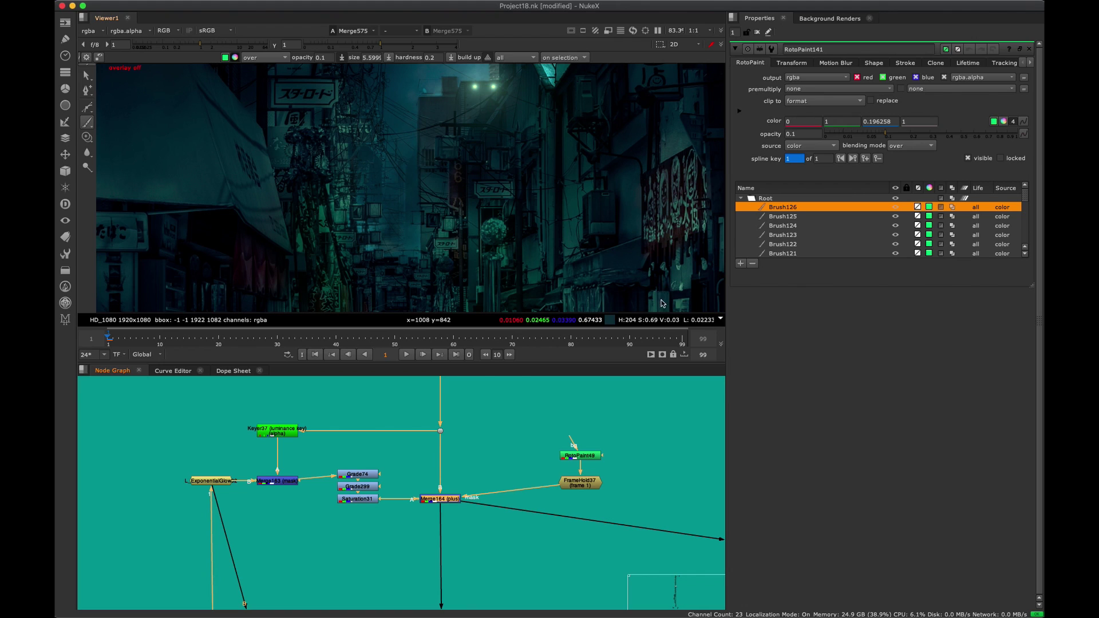
drag(518, 458, 394, 507)
middle_drag(412, 476, 365, 435)
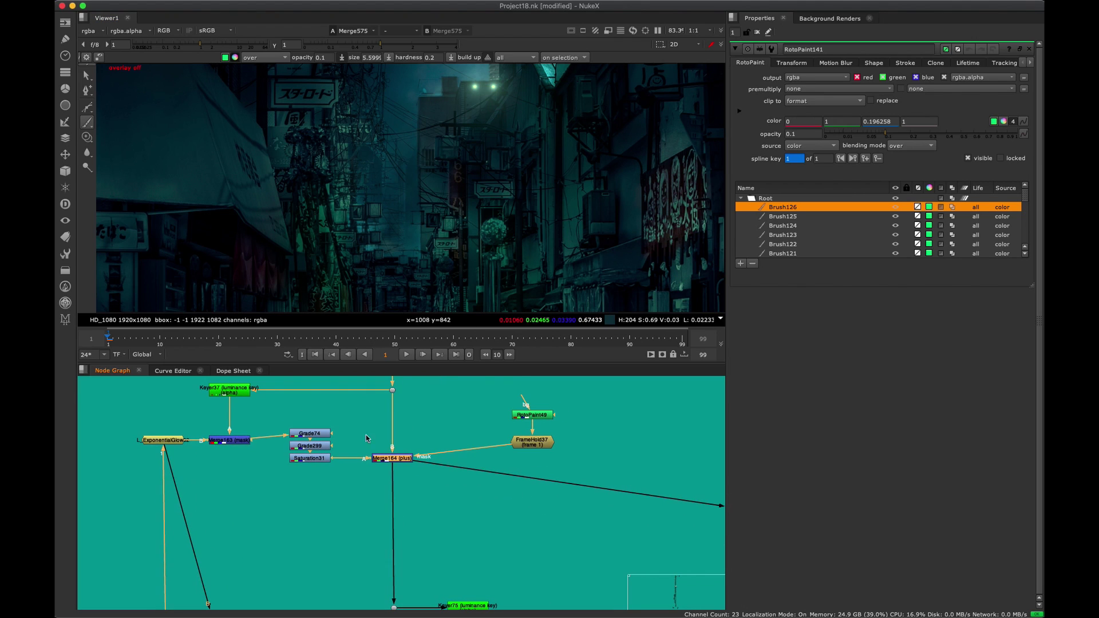
key(1)
drag(447, 412, 405, 455)
scroll(463, 156, up, 5)
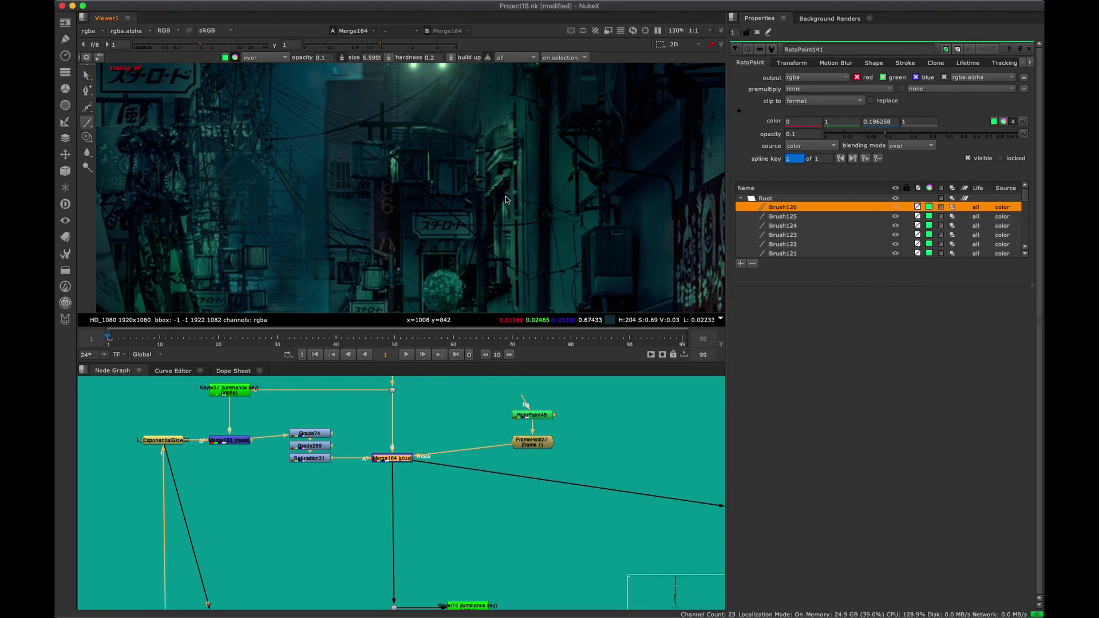
Toggle Merge164 off and on to compare its light on the lantern boxes and nearby pipes.
key(d)
key(d)
key(d)
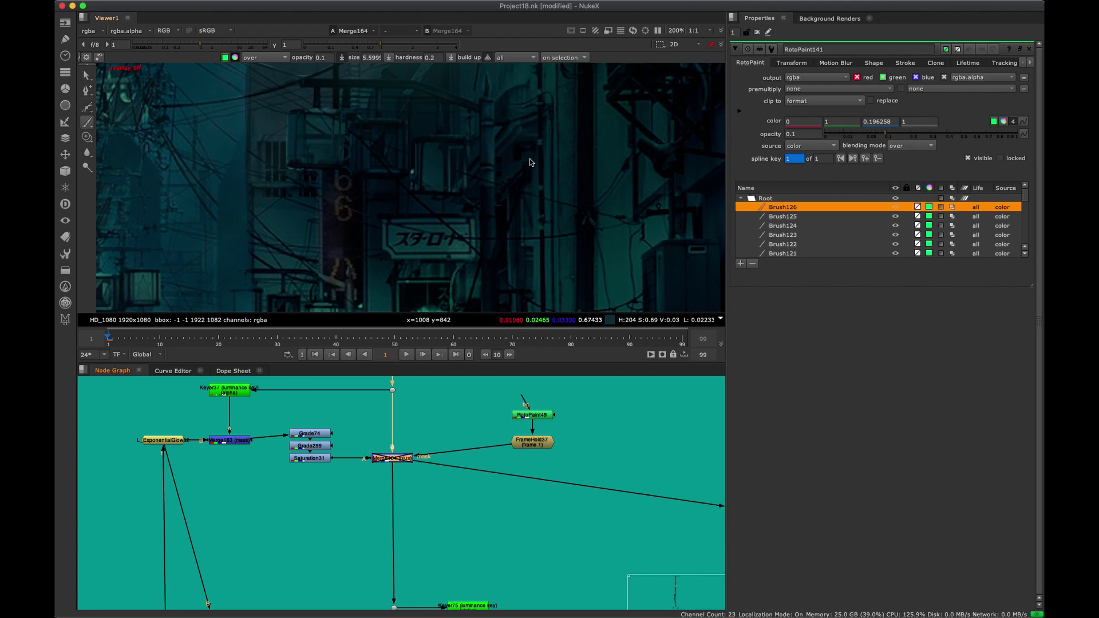
key(d)
scroll(530, 155, down, 3)
Examine the Merge164 result on the walls and pipes at full viewer size, and compare it with the node disabled.
key(space)
scroll(539, 272, up, 4)
middle_drag(506, 475, 609, 187)
middle_drag(571, 368, 634, 286)
scroll(596, 269, down, 4)
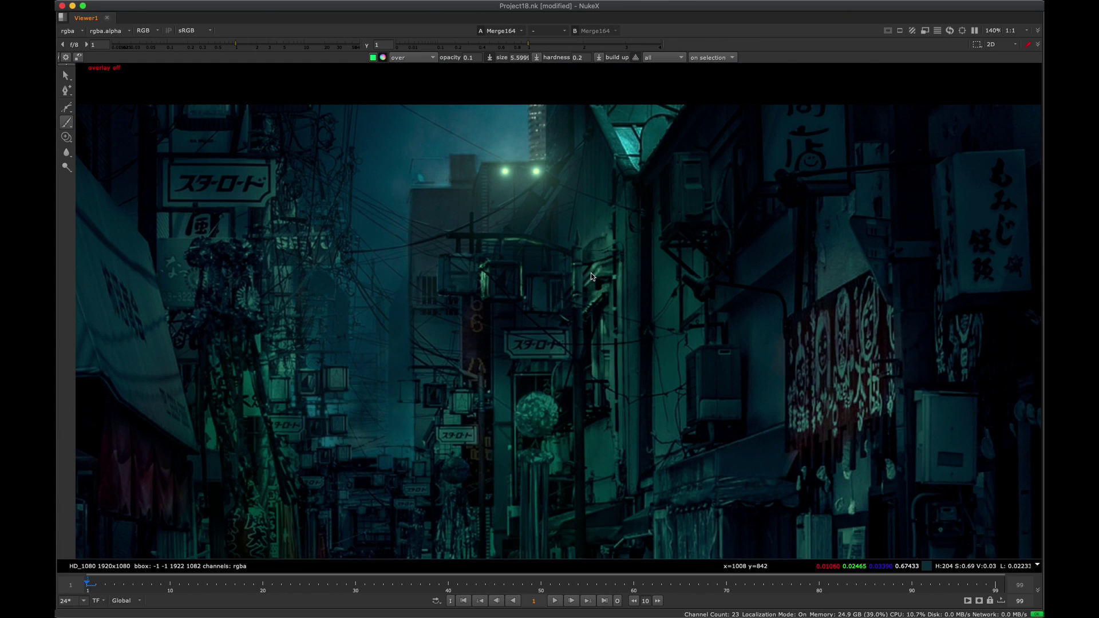
scroll(591, 273, up, 4)
key(space)
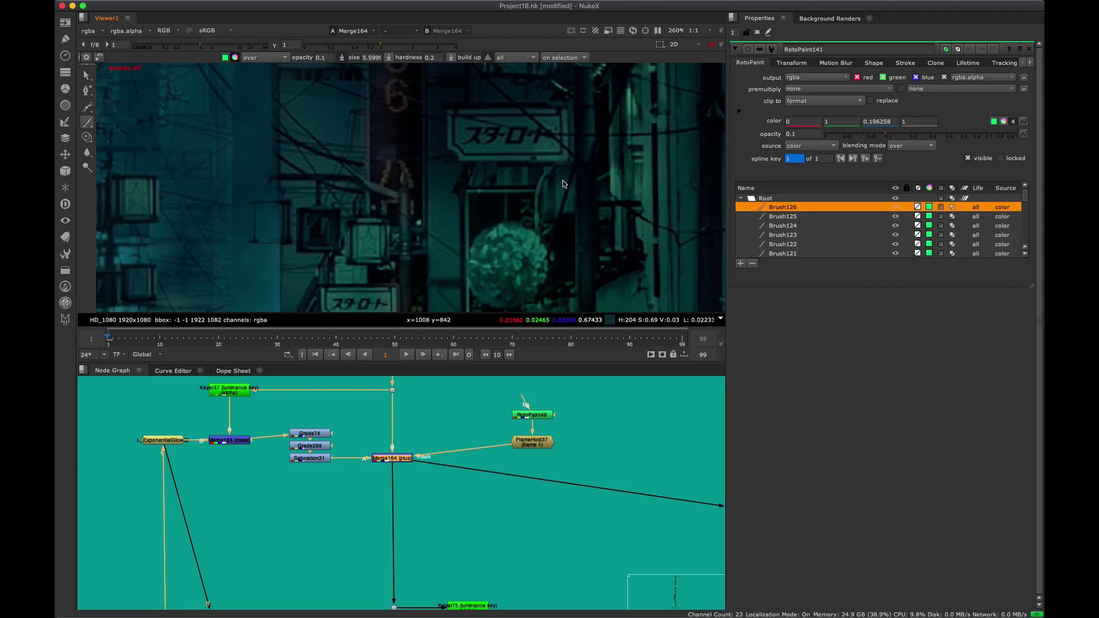
scroll(541, 229, down, 3)
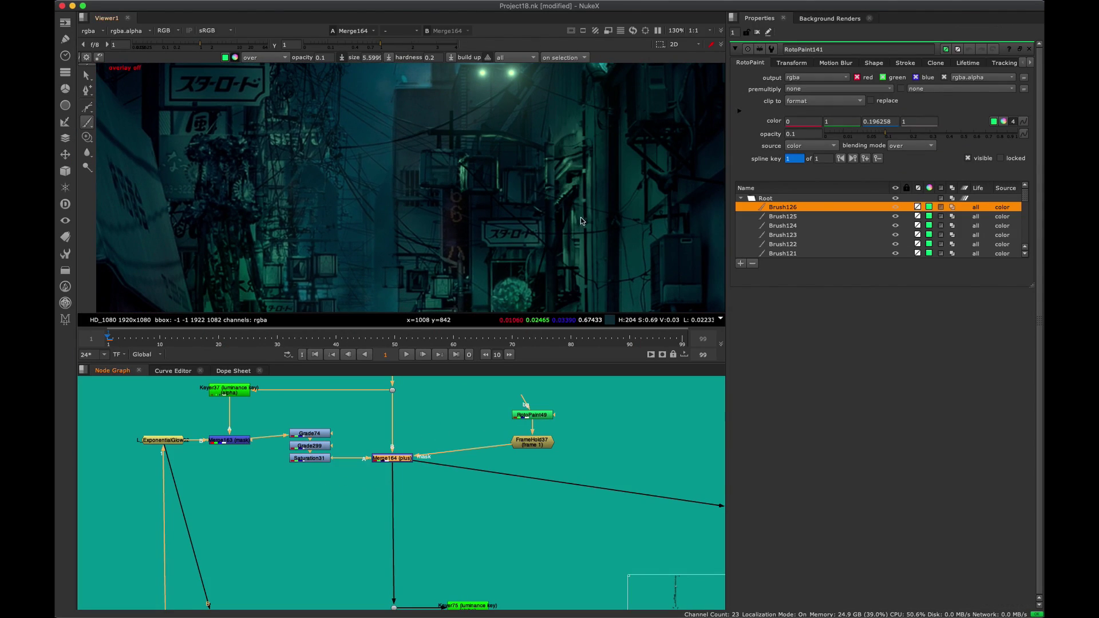
key(d)
key(d)
Show the Grade309 output in the viewer and toggle the node to compare its highlights on the lantern boxes and pipes.
middle_drag(421, 576, 455, 358)
click(429, 439)
key(1)
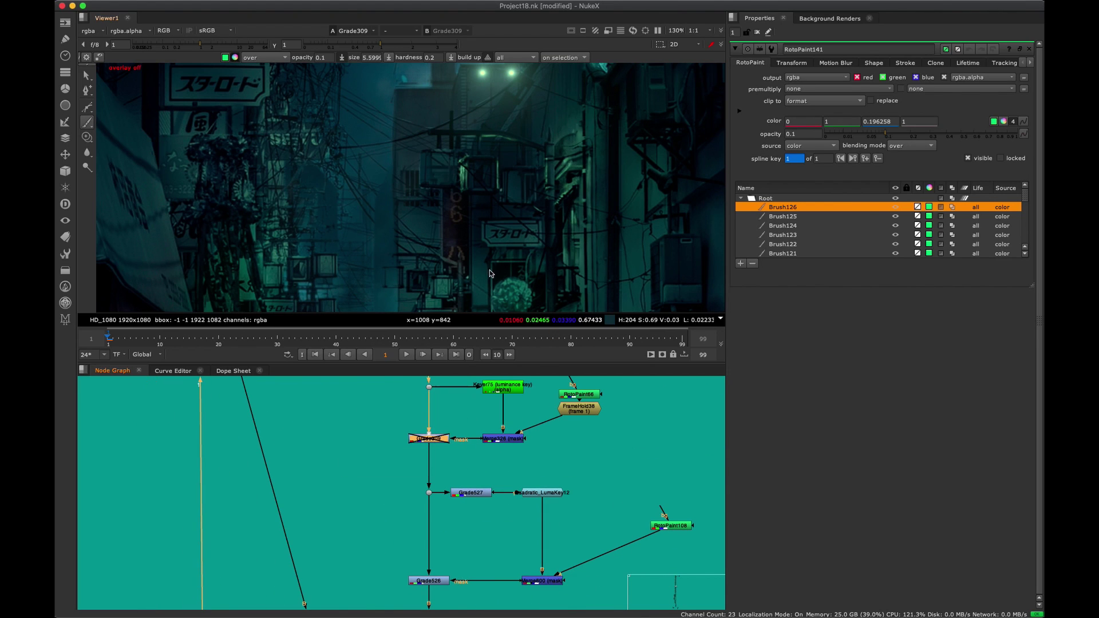
scroll(587, 166, up, 3)
drag(478, 408, 382, 454)
key(d)
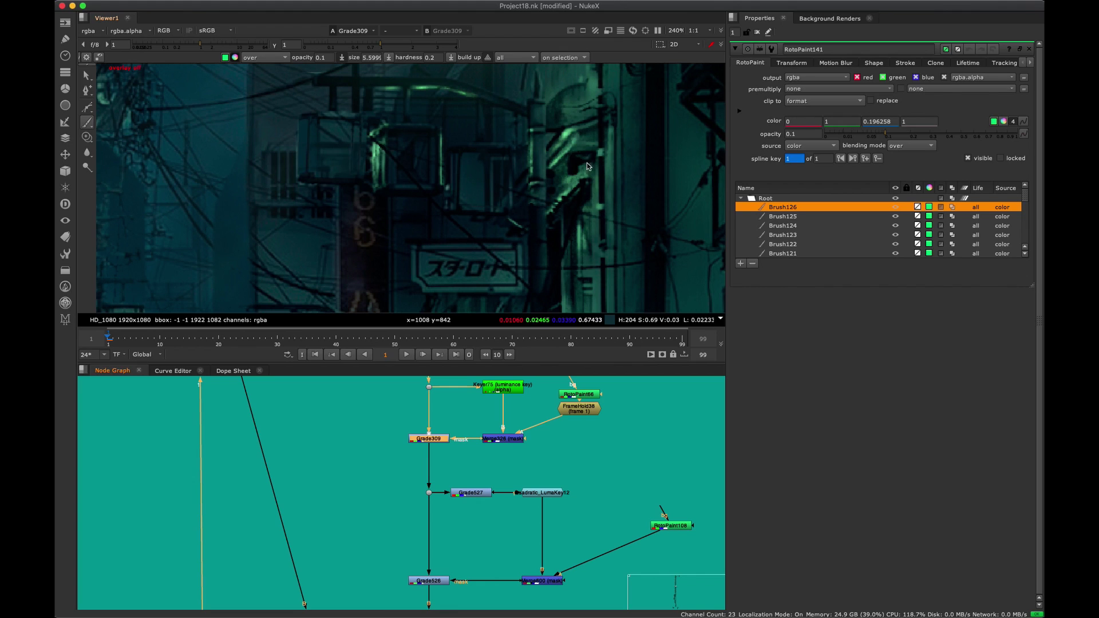
Return the viewer to the painted guide image and examine the green arrows around the two lanterns.
middle_drag(700, 441, 597, 475)
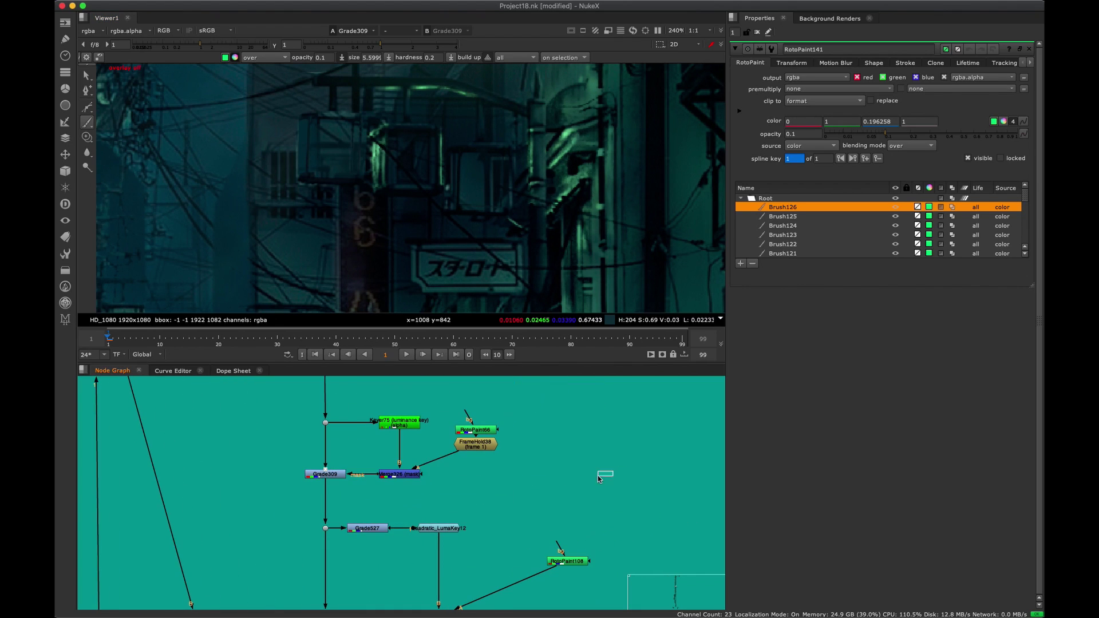
middle_drag(542, 422, 544, 474)
scroll(546, 473, down, 10)
key(space)
scroll(610, 400, down, 3)
middle_drag(734, 99, 555, 336)
scroll(535, 285, up, 10)
middle_drag(535, 285, 710, 261)
scroll(710, 353, up, 5)
drag(751, 333, 716, 352)
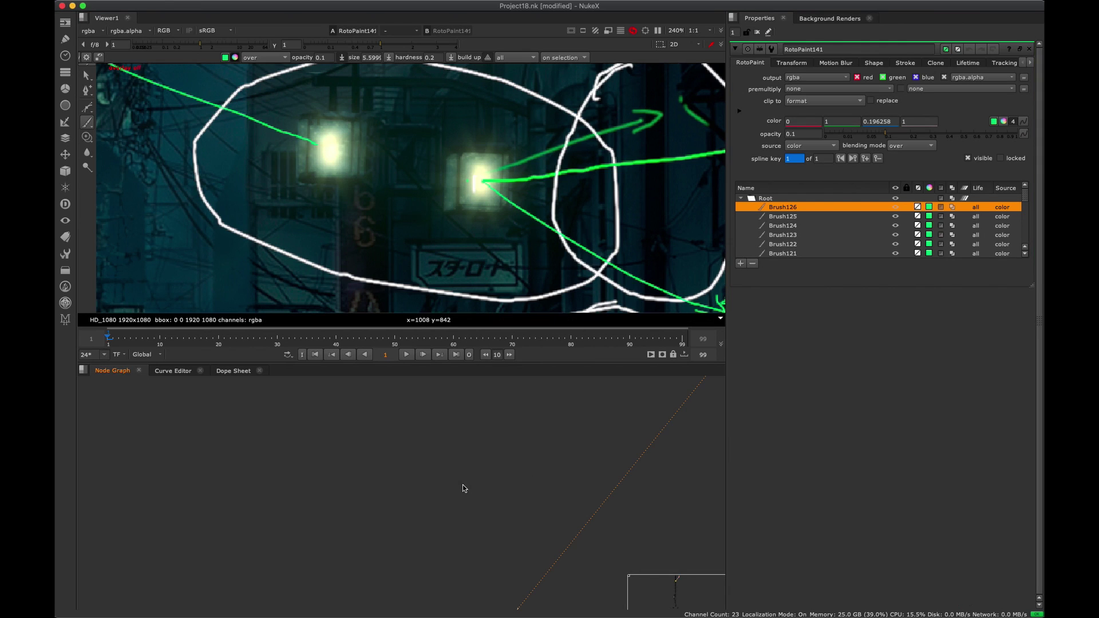
Examine the green, orange and red marks in the circled paving area.
scroll(596, 170, down, 3)
scroll(597, 170, up, 4)
scroll(596, 169, up, 3)
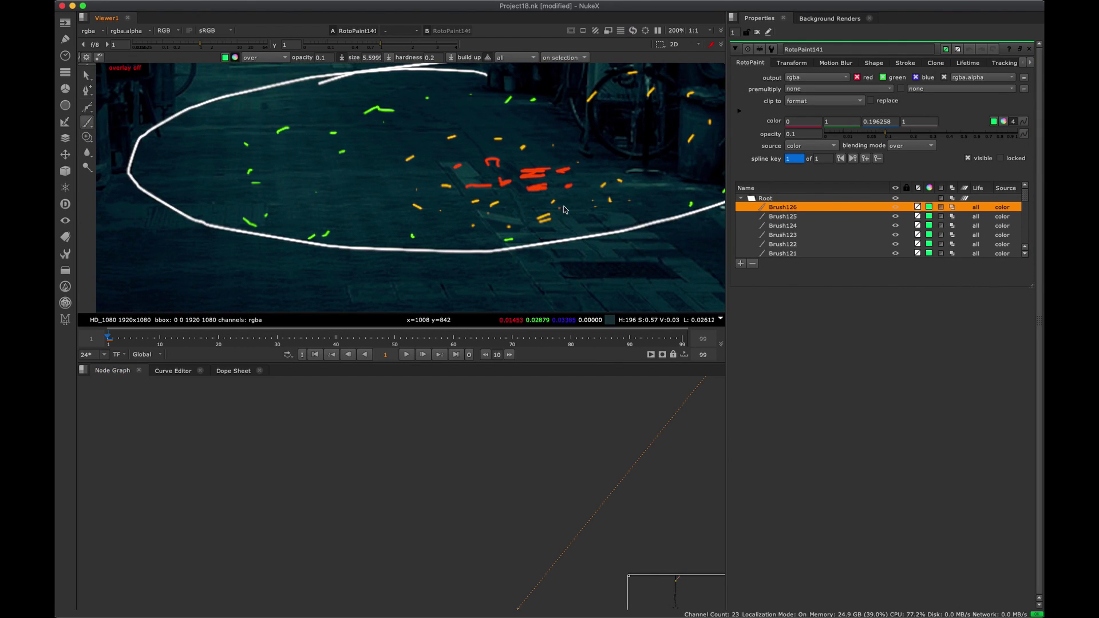
scroll(542, 226, down, 2)
scroll(595, 286, up, 3)
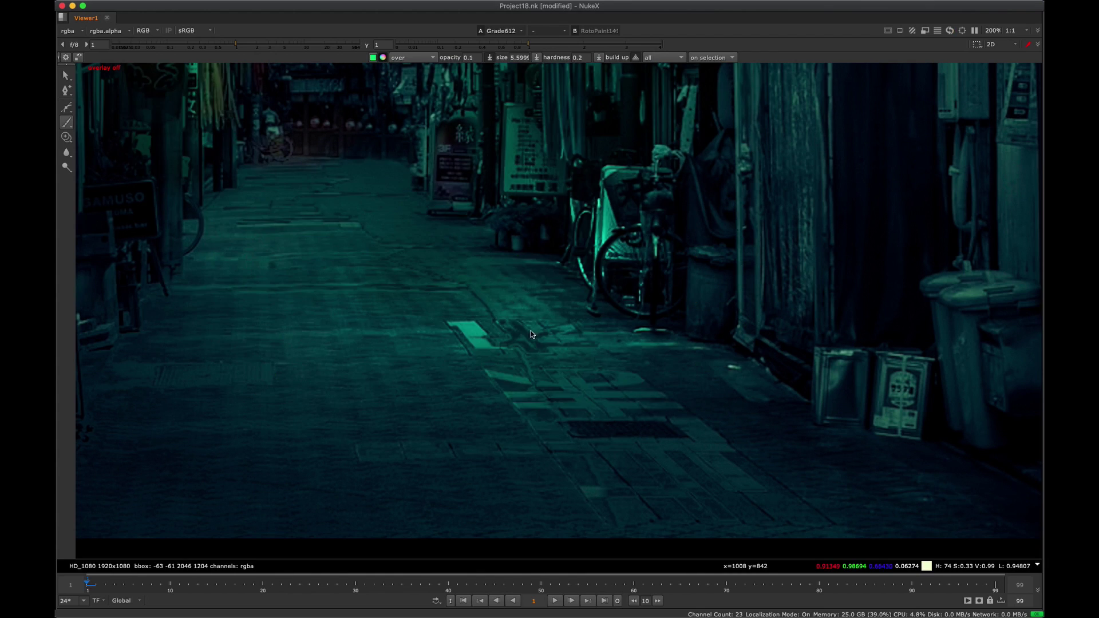
Go back to the HERO LAMP group in the node graph and show the Merge164 output in the viewer.
key(space)
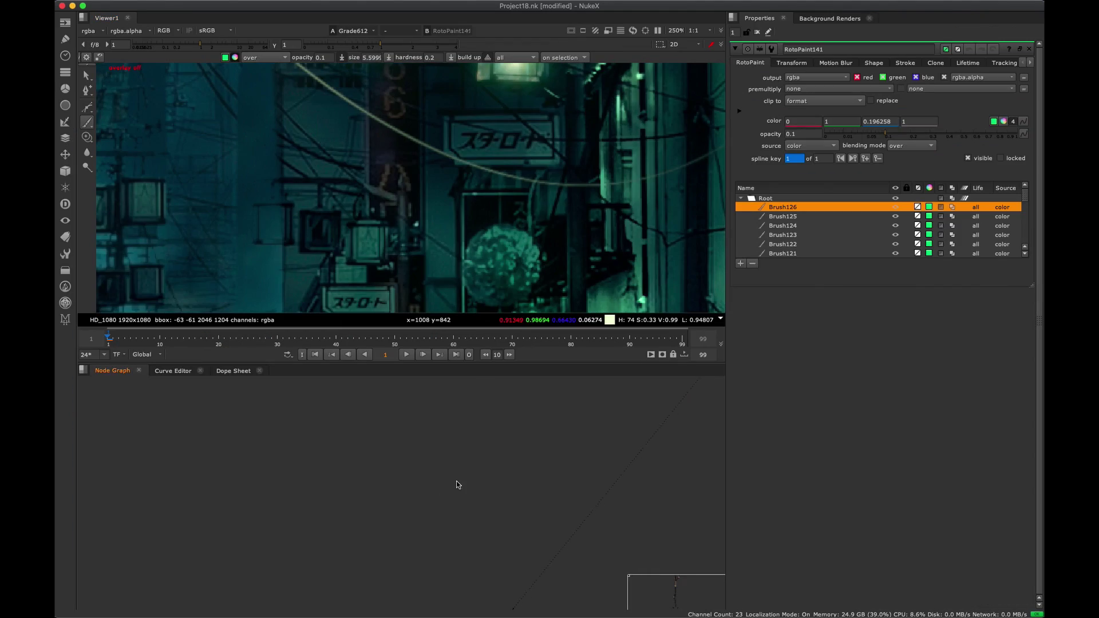
key(space)
scroll(421, 267, up, 5)
scroll(384, 349, up, 10)
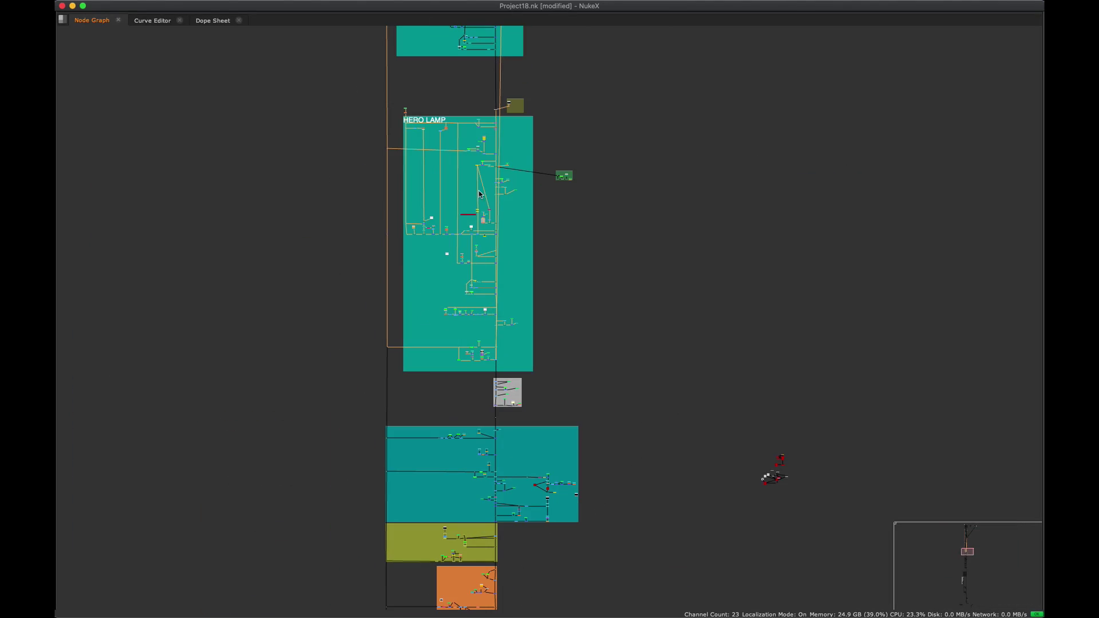
scroll(753, 273, up, 3)
key(space)
drag(469, 448, 411, 500)
click(562, 426)
drag(481, 448, 427, 488)
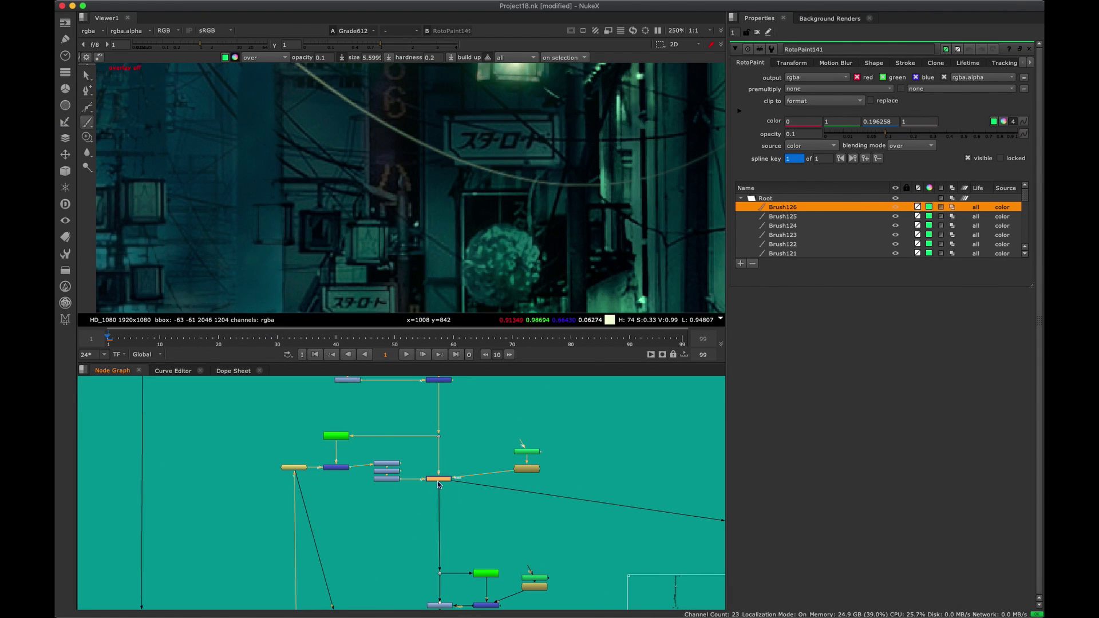
key(1)
Show the Merge575 output upstream of Merge164 in the viewer and examine the whole alley image.
middle_drag(459, 453, 428, 534)
scroll(534, 176, down, 8)
middle_drag(432, 402, 401, 592)
middle_drag(426, 382, 454, 460)
middle_drag(384, 532, 336, 443)
middle_drag(423, 604, 469, 446)
drag(469, 461, 389, 508)
key(1)
middle_drag(450, 550, 413, 468)
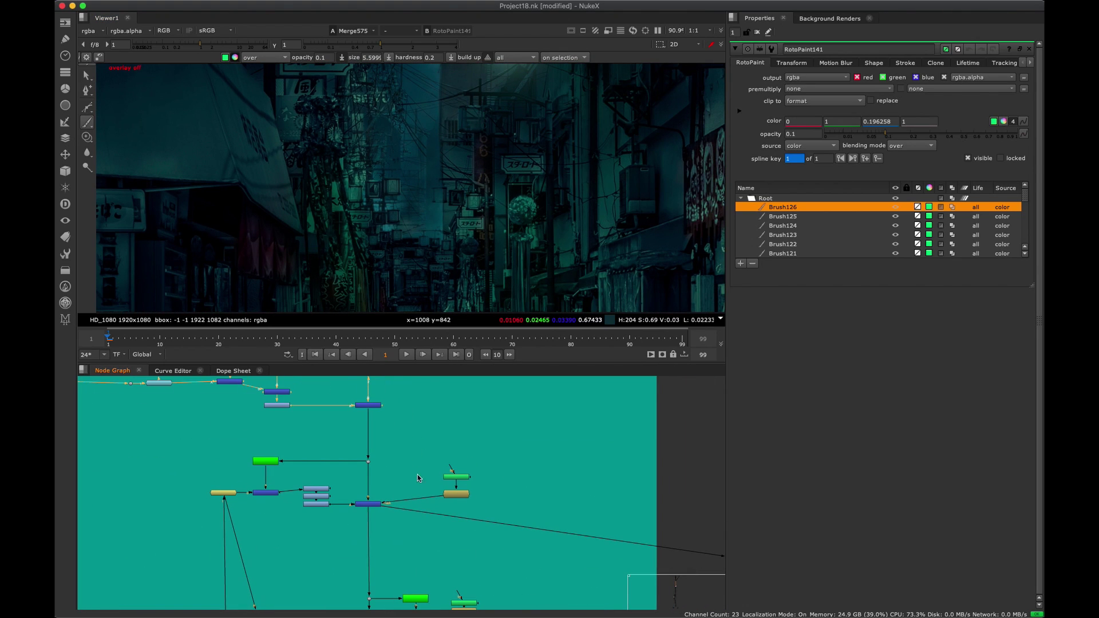
scroll(550, 169, down, 3)
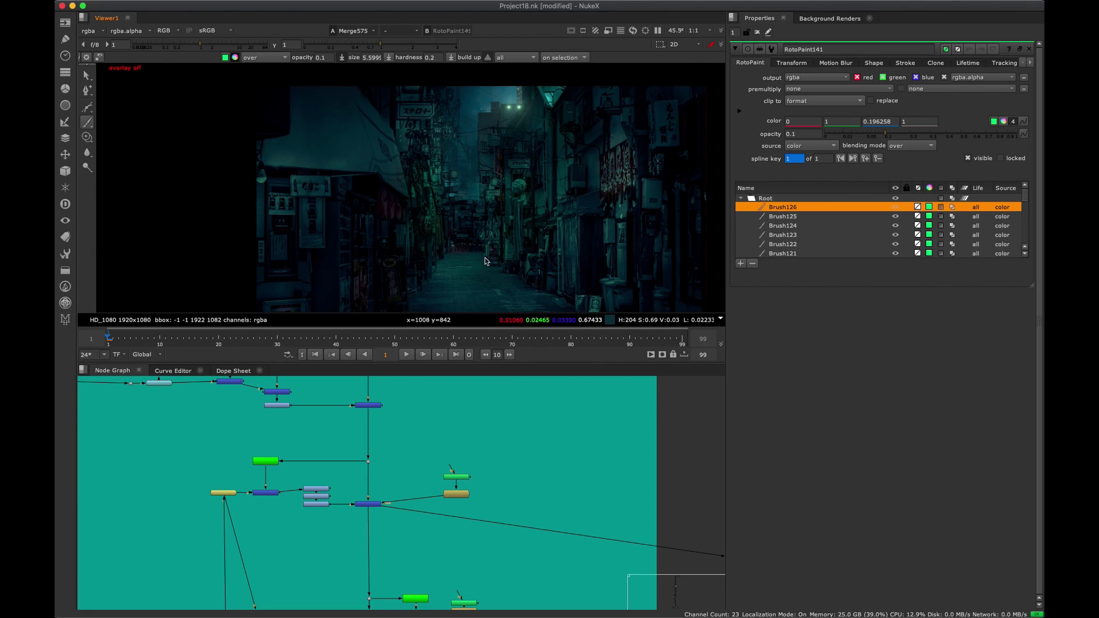
Compare the night image with the painted guide and examine the coloured marks in the circled paving area.
key(2)
key(1)
scroll(558, 220, up, 4)
key(2)
middle_drag(450, 183, 493, 151)
middle_drag(467, 280, 478, 131)
middle_drag(469, 234, 476, 180)
scroll(476, 180, down, 1)
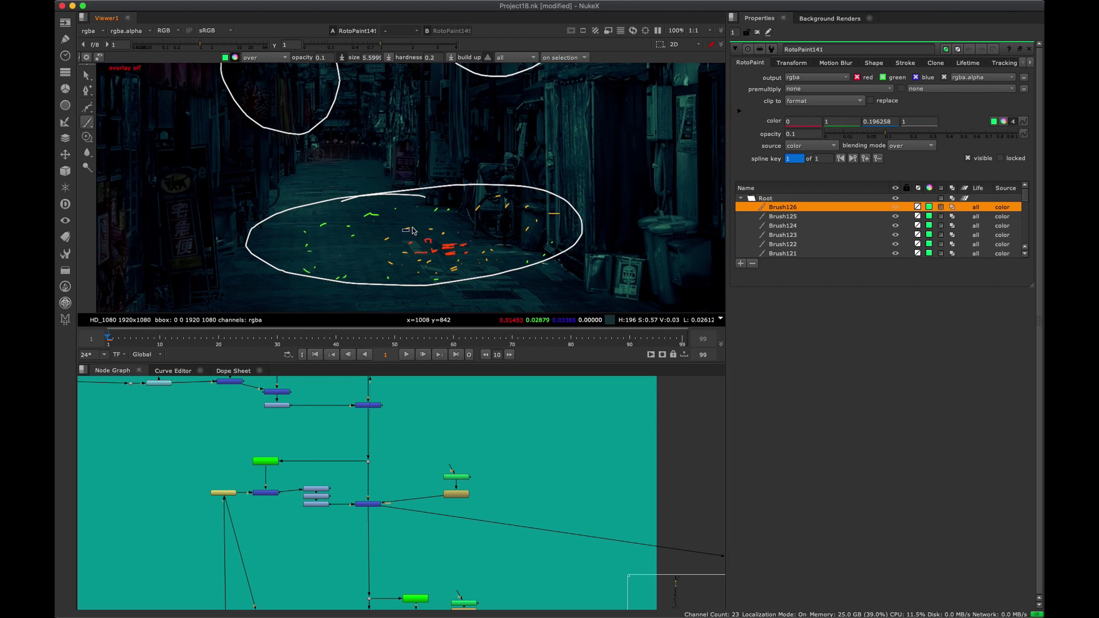
scroll(406, 231, up, 4)
scroll(434, 206, down, 5)
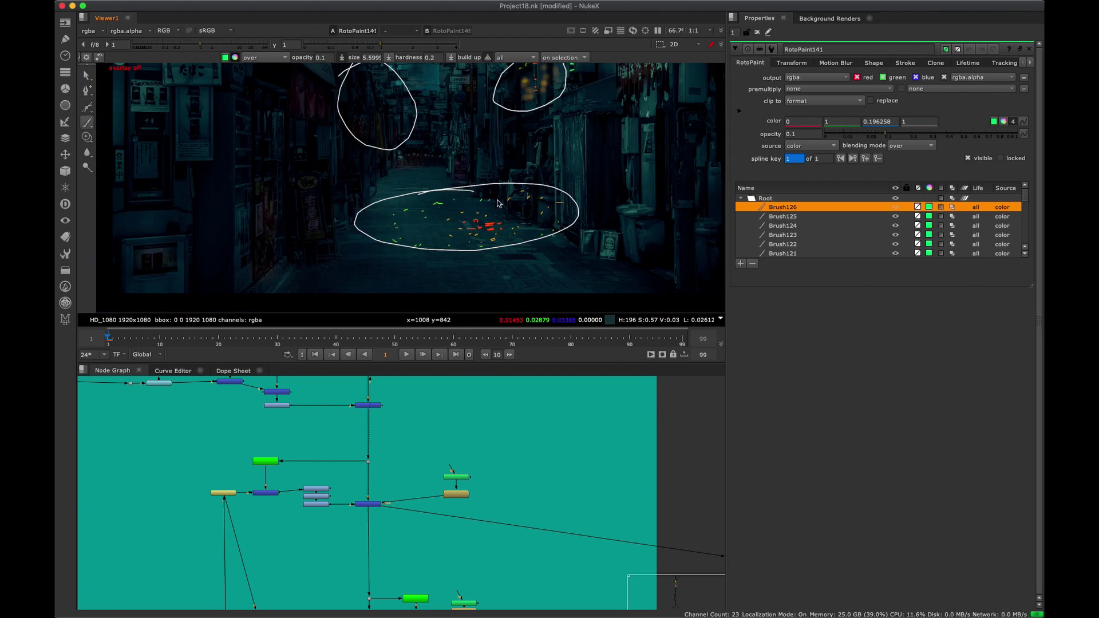
Show the Grade309 output in the viewer, followed by the output of Grade526 below it.
key(1)
mouse_move(395, 595)
middle_down()
mouse_move(382, 580)
mouse_move(357, 404)
middle_up()
drag(350, 428, 325, 442)
scroll(480, 119, up, 5)
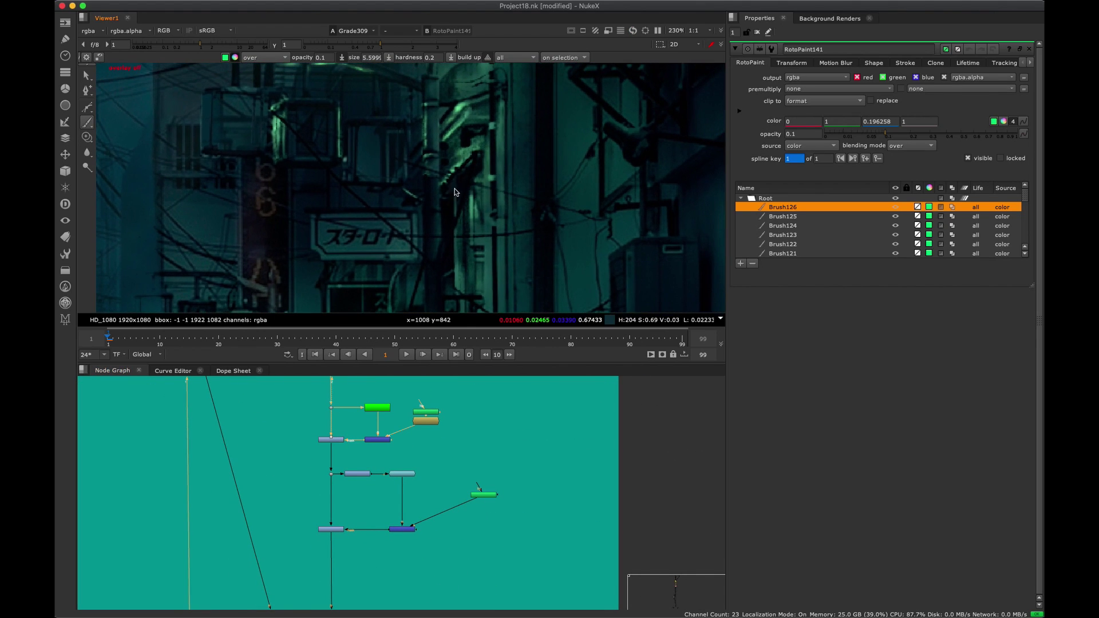
drag(354, 508, 291, 556)
key(1)
middle_drag(444, 145, 474, 225)
scroll(474, 225, up, 1)
Select Grade309 and Grade526 and switch them off and on to compare their effect on the alley.
mouse_move(356, 470)
middle_down()
mouse_move(321, 418)
mouse_move(358, 481)
middle_up()
drag(357, 433, 281, 556)
key(d)
key(d)
scroll(489, 166, down, 8)
scroll(474, 205, up, 3)
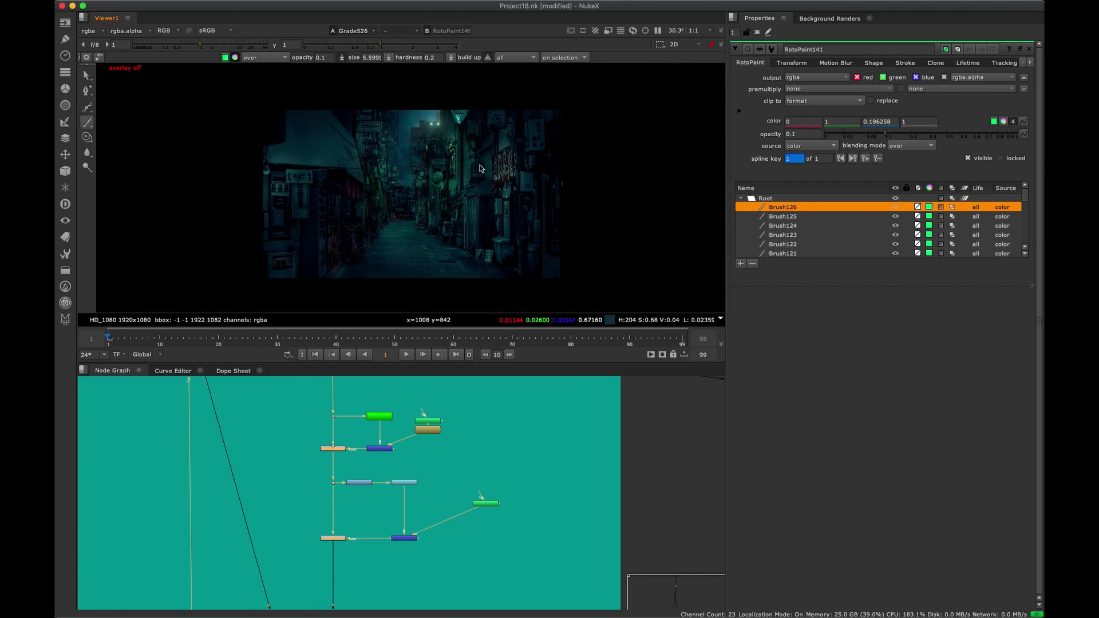
scroll(474, 206, up, 3)
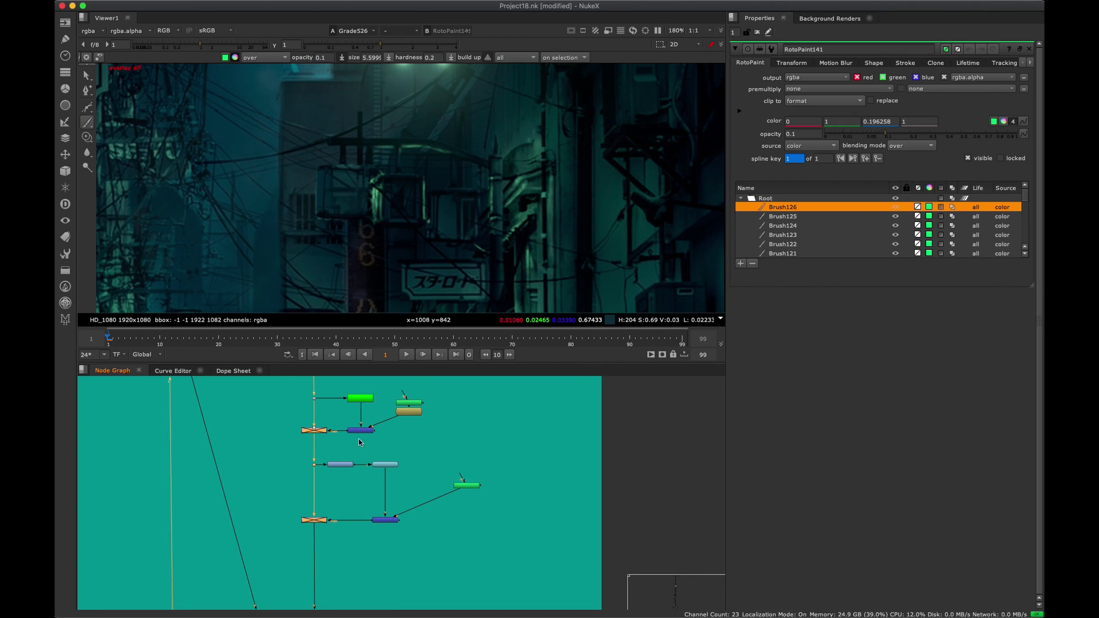
key(d)
middle_drag(456, 482, 405, 451)
key(d)
Show the painted guide and examine its circled areas around the lanterns and down the alley.
click(462, 466)
key(2)
scroll(332, 155, down, 4)
scroll(533, 249, up, 4)
mouse_move(533, 248)
middle_down()
mouse_move(561, 139)
mouse_move(483, 177)
mouse_move(492, 103)
middle_up()
middle_drag(441, 272, 427, 74)
middle_drag(376, 188, 422, 232)
scroll(423, 232, down, 1)
scroll(422, 231, down, 5)
middle_drag(423, 115, 404, 261)
Go to the wire branch in the node graph and compare the Grade526 output with the painted guide around the lanterns.
middle_drag(336, 488, 348, 467)
scroll(348, 467, down, 5)
mouse_move(332, 518)
middle_down()
mouse_move(383, 466)
mouse_move(374, 379)
middle_up()
drag(419, 444, 389, 465)
key(1)
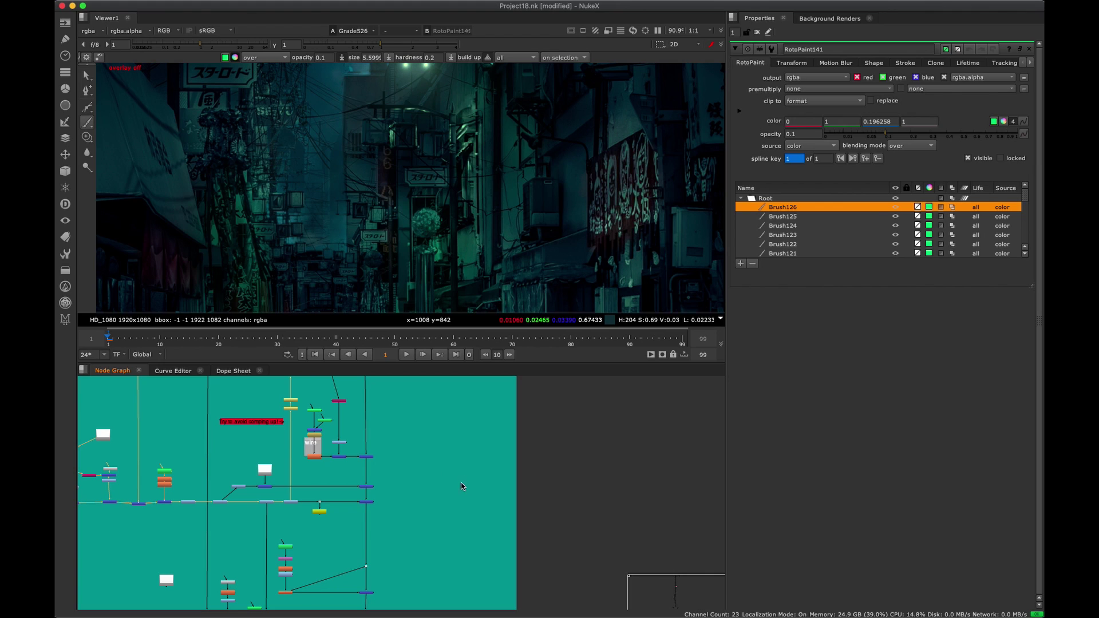
key(2)
scroll(409, 439, up, 5)
middle_drag(413, 437, 454, 455)
key(1)
key(1)
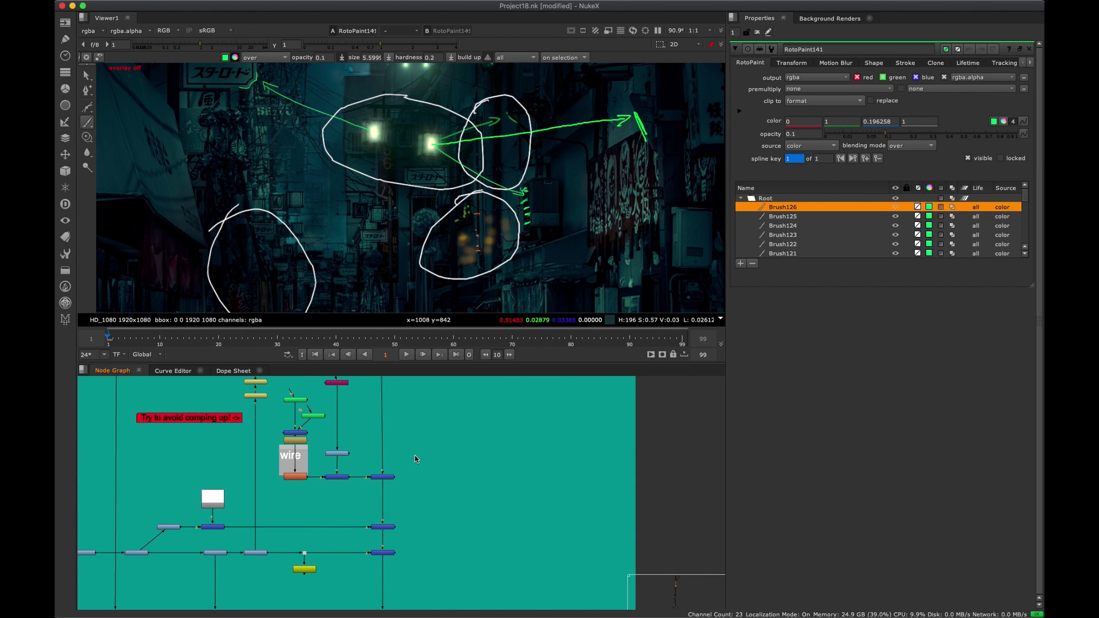
key(1)
key(2)
key(1)
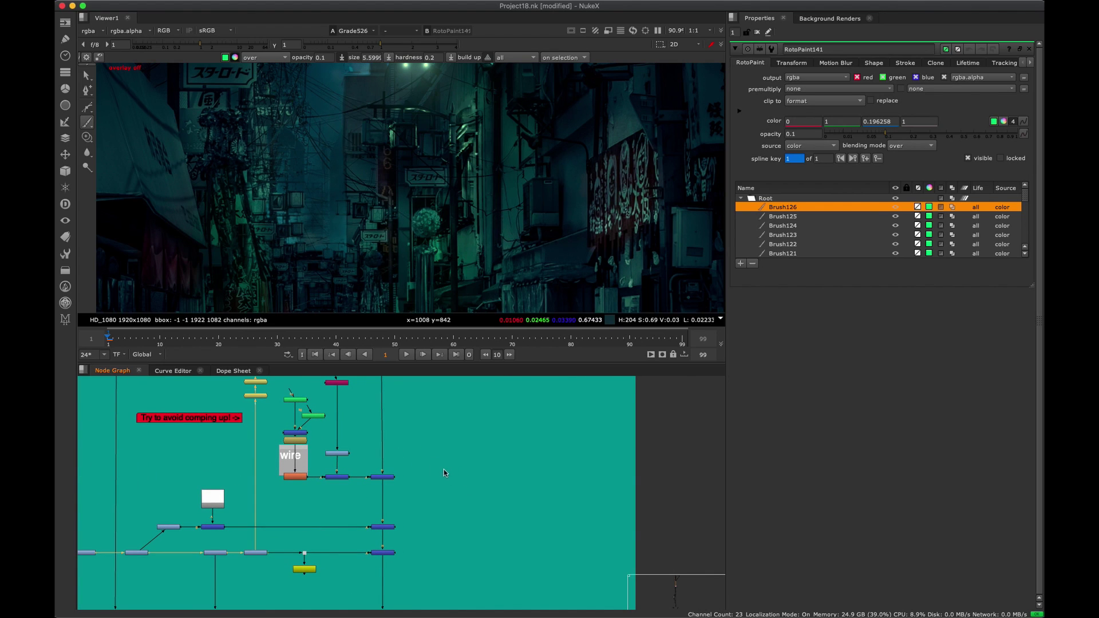
key(1)
key(1)
View the outputs of the successive merges on the main line, starting with the merge fed by the wire branch.
drag(443, 450, 361, 487)
key(1)
click(399, 494)
middle_drag(380, 522, 383, 424)
drag(411, 439, 367, 422)
key(1)
click(420, 438)
middle_drag(380, 493, 384, 395)
middle_drag(392, 516, 420, 431)
drag(466, 438, 395, 480)
key(1)
Continue viewing the merges further down the main line, as far as the Merge162 output.
click(389, 483)
middle_drag(384, 480, 400, 352)
scroll(430, 186, down, 3)
drag(464, 443, 400, 468)
key(1)
drag(460, 474, 397, 544)
key(1)
key(1)
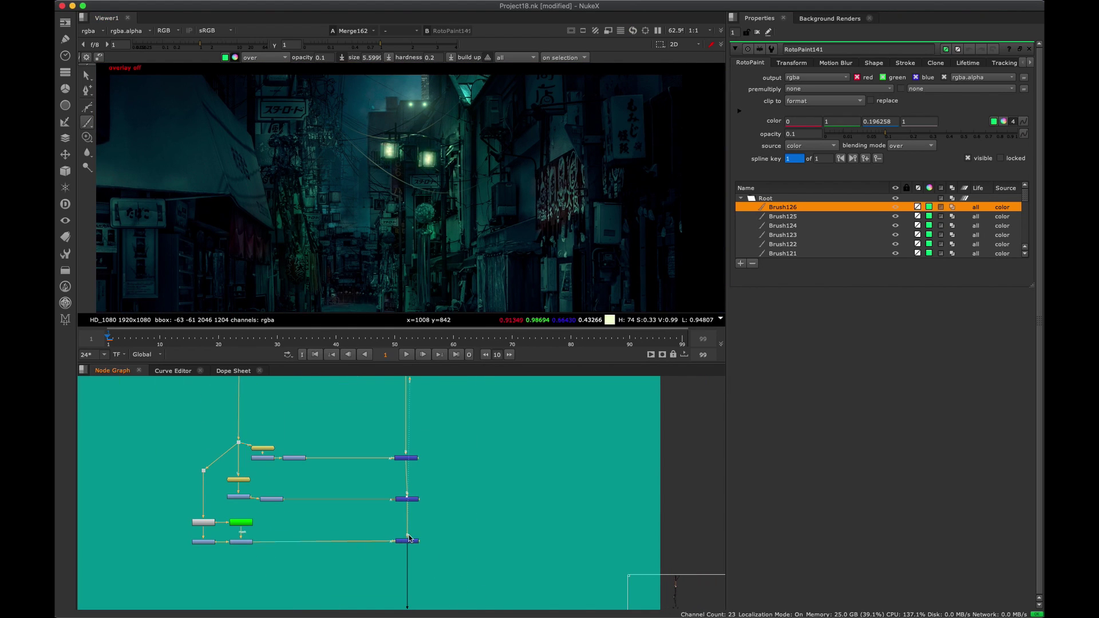
Show the Merge319 output in the viewer, followed by the output of Grade618 below it.
scroll(397, 438, down, 6)
click(383, 485)
key(1)
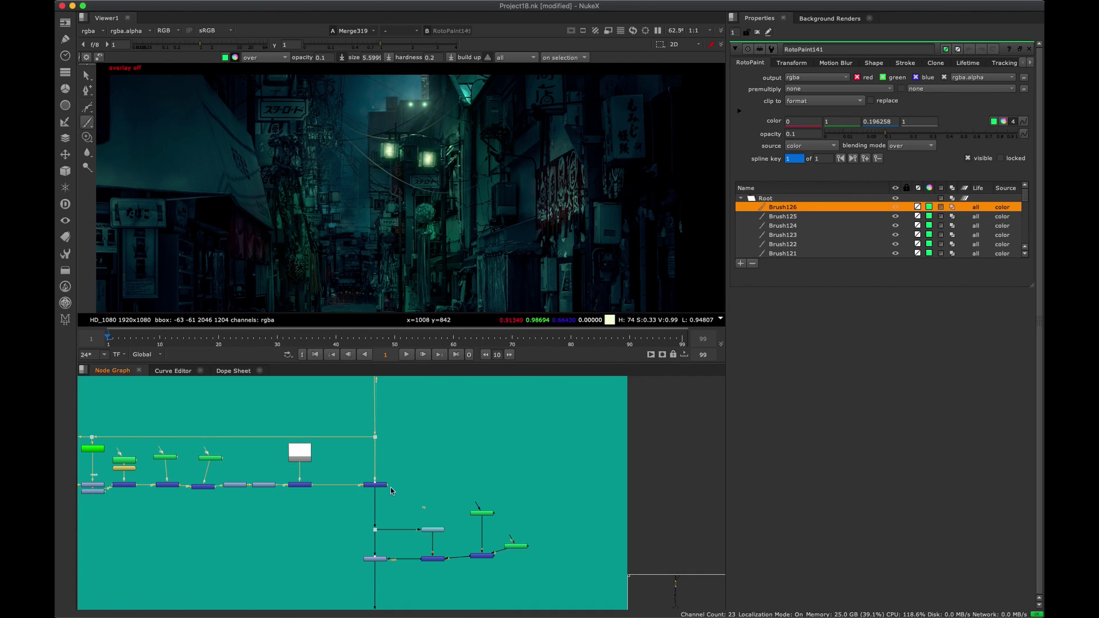
scroll(387, 489, down, 5)
click(432, 431)
key(1)
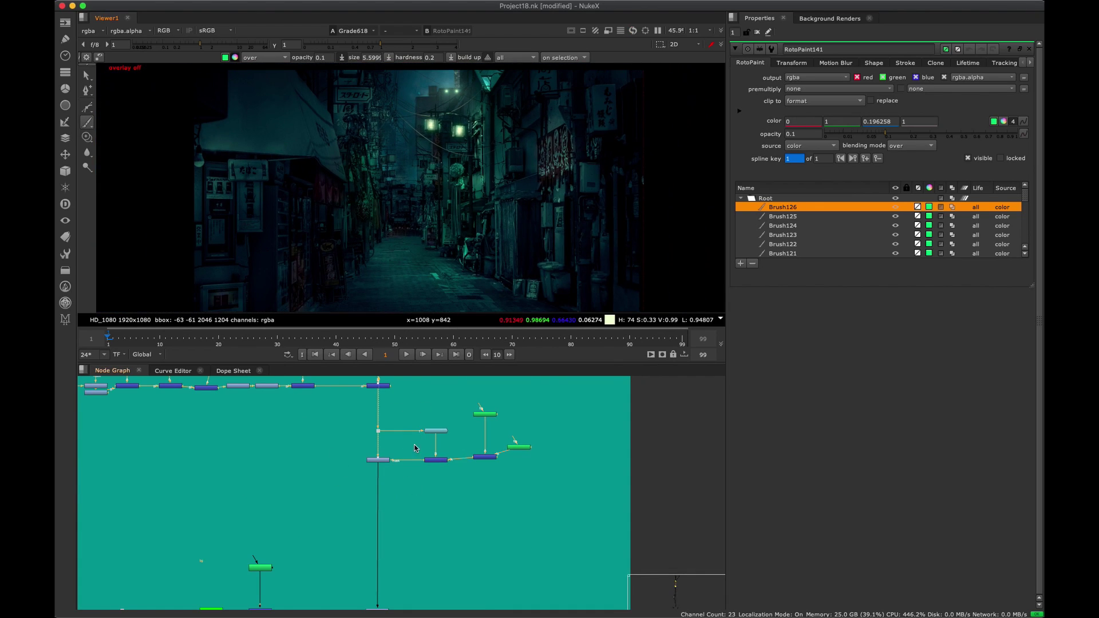
Disable Grade618 and examine the wall and cables beside the round ornament below the lanterns.
click(377, 459)
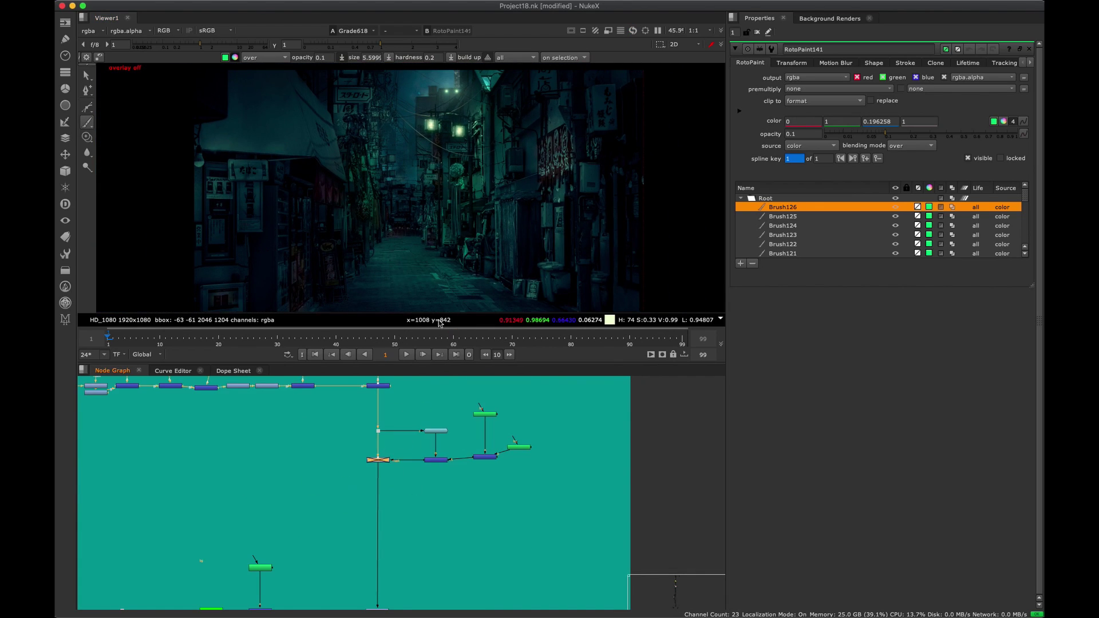
scroll(503, 209, up, 4)
scroll(503, 208, up, 5)
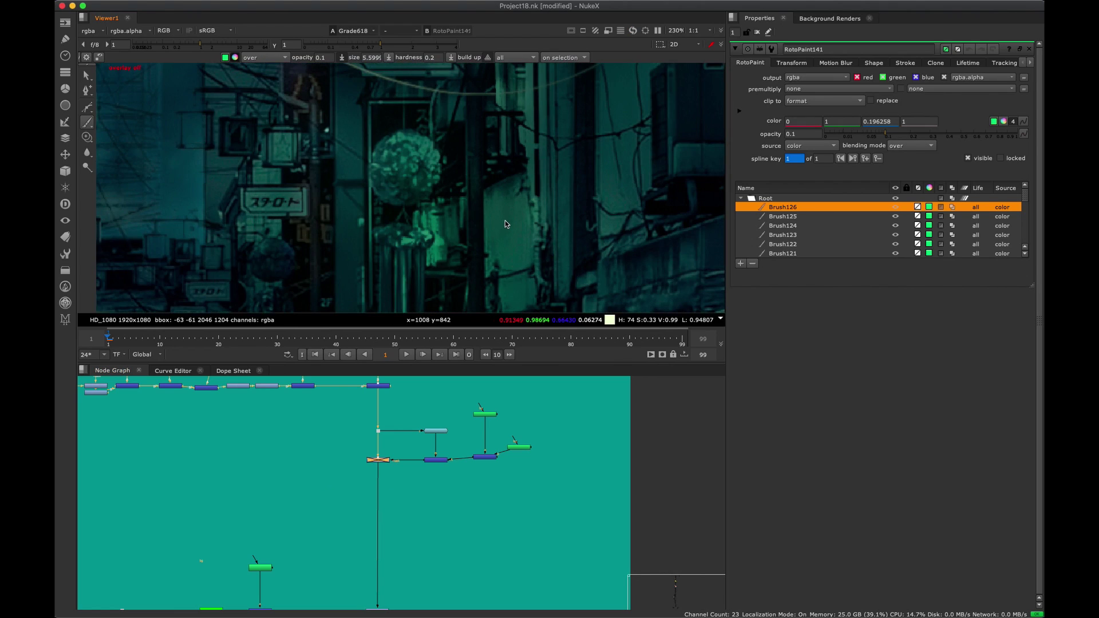
scroll(503, 223, down, 5)
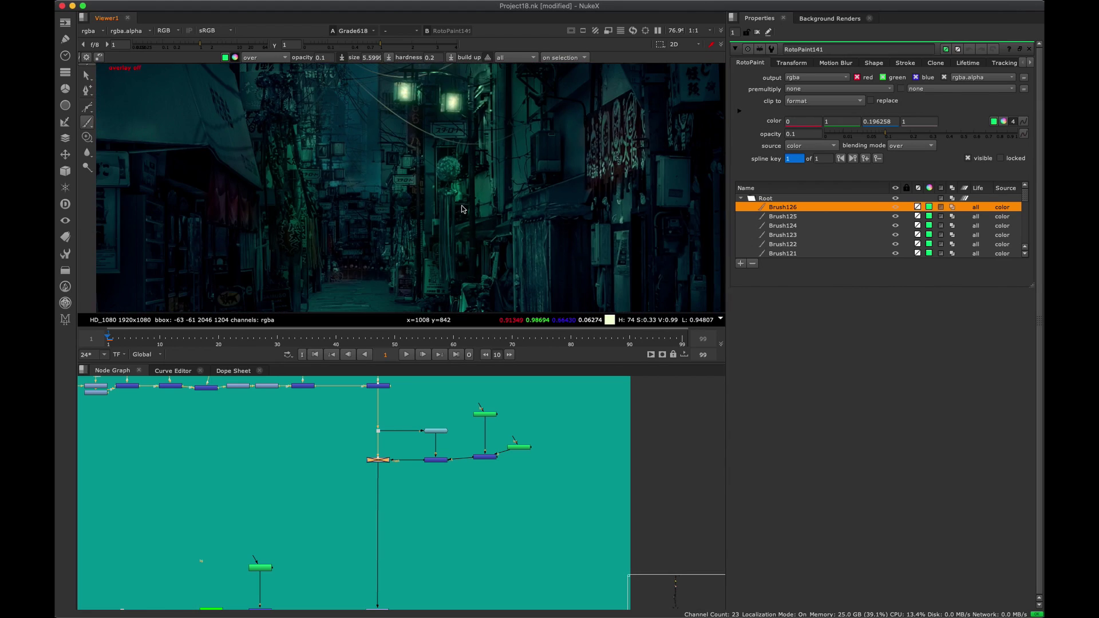
scroll(452, 206, up, 4)
scroll(466, 181, down, 5)
scroll(503, 171, up, 4)
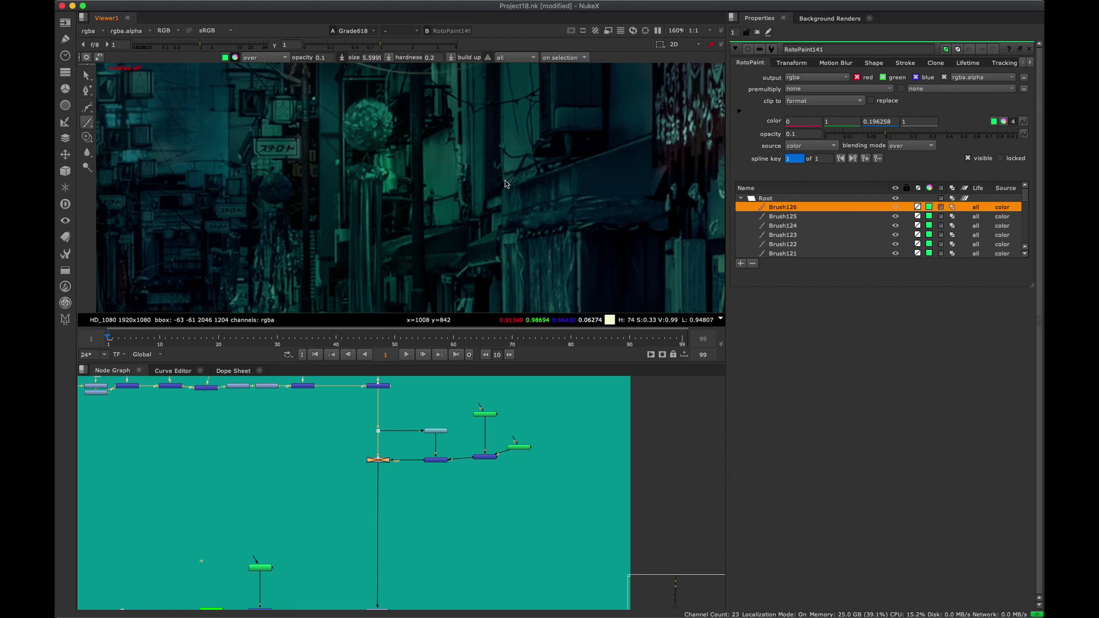
middle_drag(515, 166, 491, 192)
scroll(418, 192, up, 2)
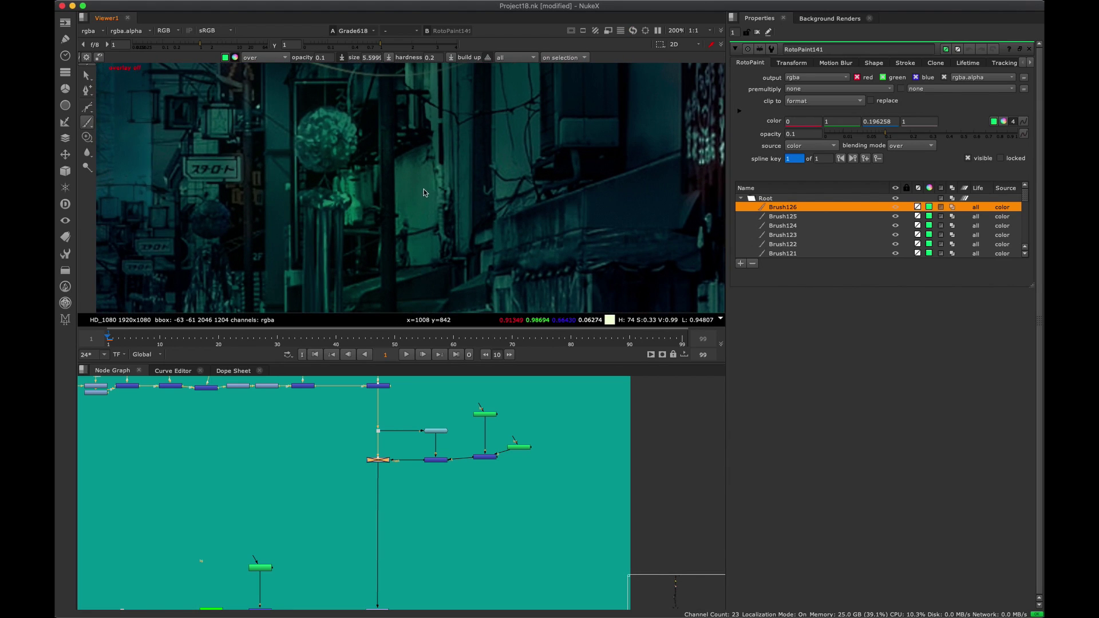
scroll(424, 192, up, 2)
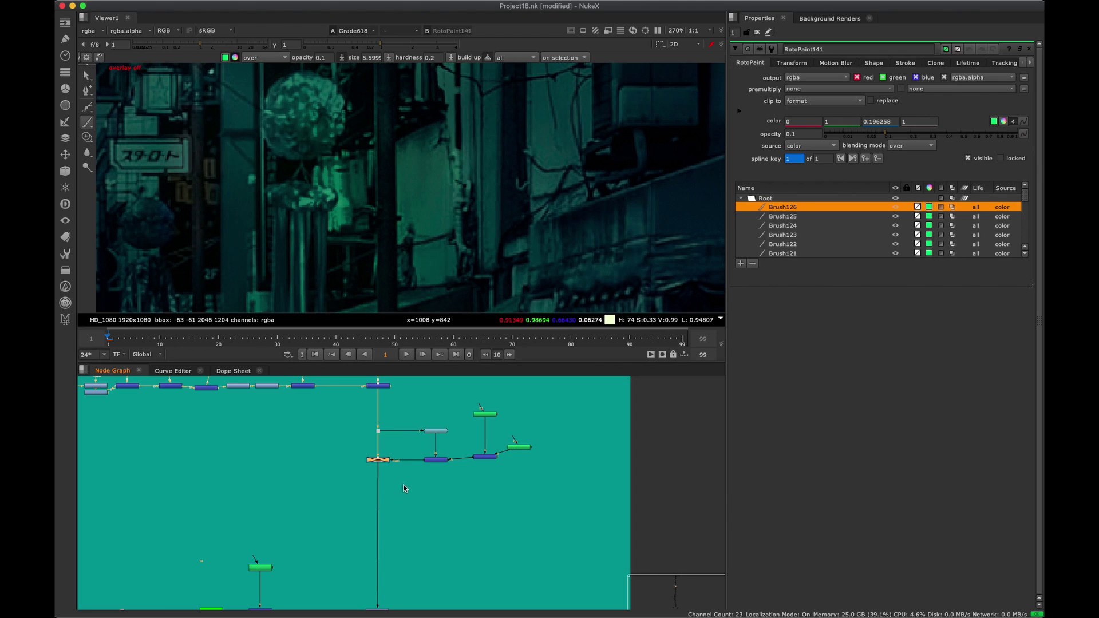
Toggle Grade618 off and on to compare its effect across the whole alley.
key(d)
key(d)
middle_drag(390, 437, 376, 495)
scroll(409, 215, down, 8)
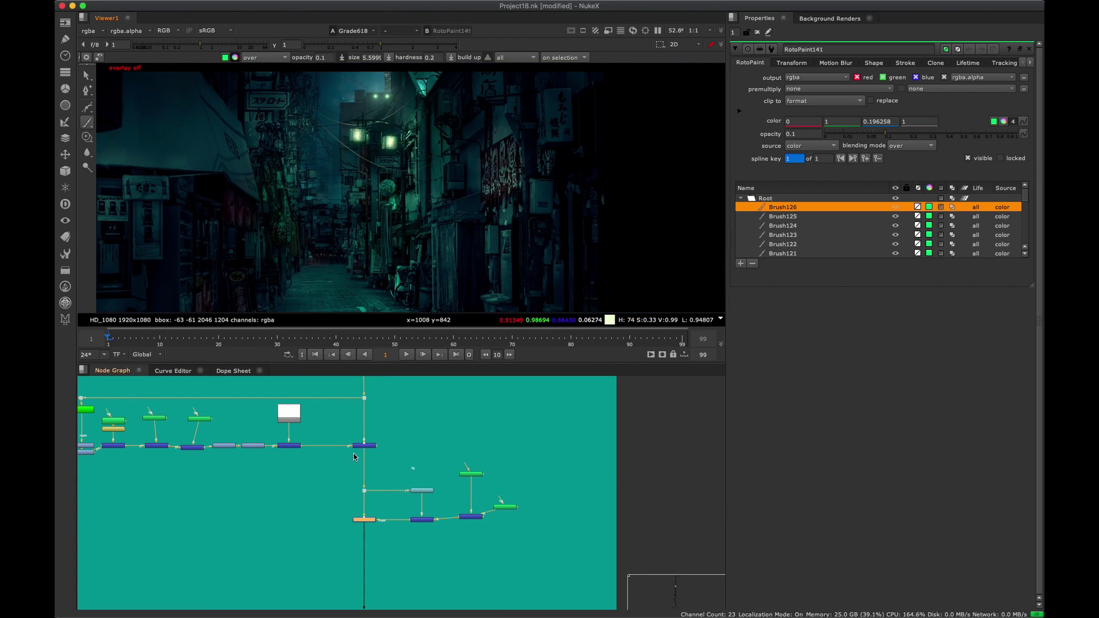
middle_drag(314, 451, 387, 449)
middle_drag(396, 218, 431, 187)
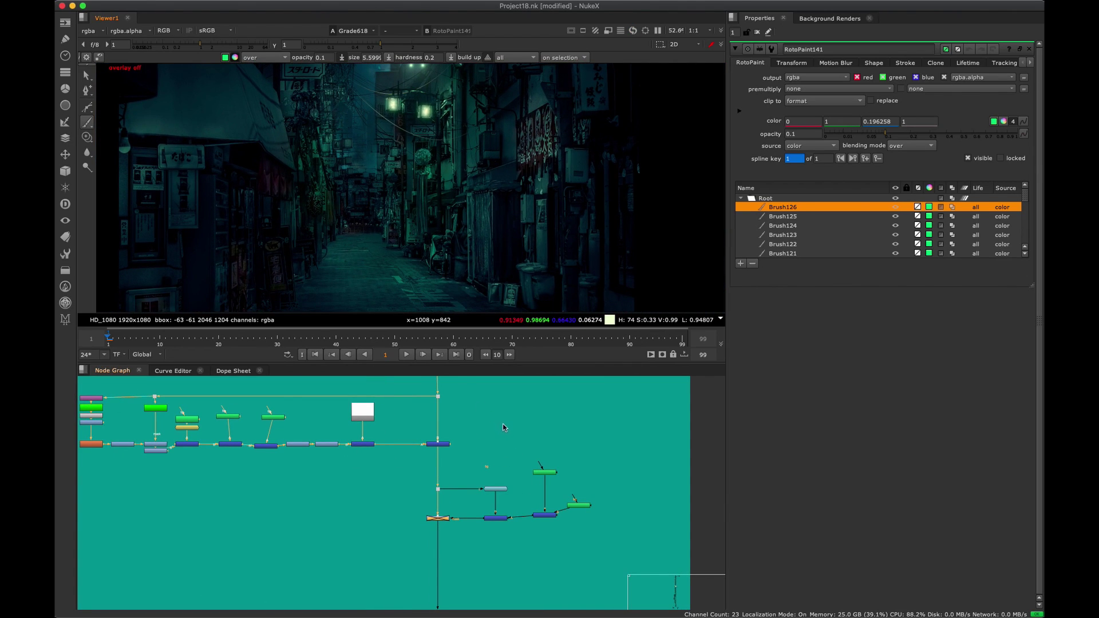
middle_drag(457, 496, 400, 472)
drag(407, 478, 306, 511)
key(d)
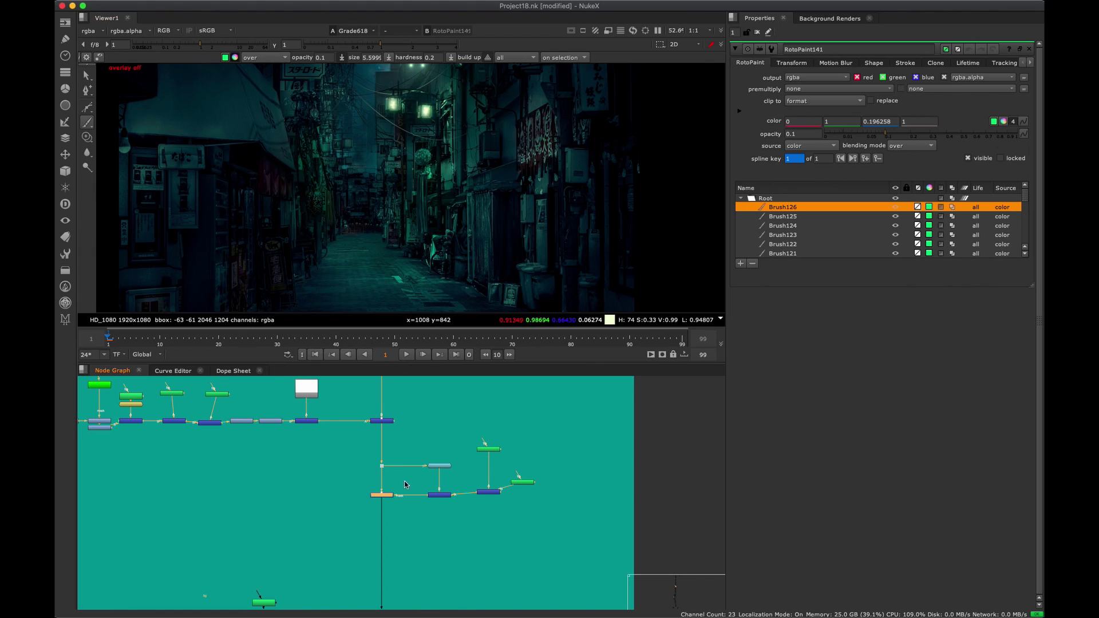
key(d)
key(d)
key(d)
key(d)
key(d)
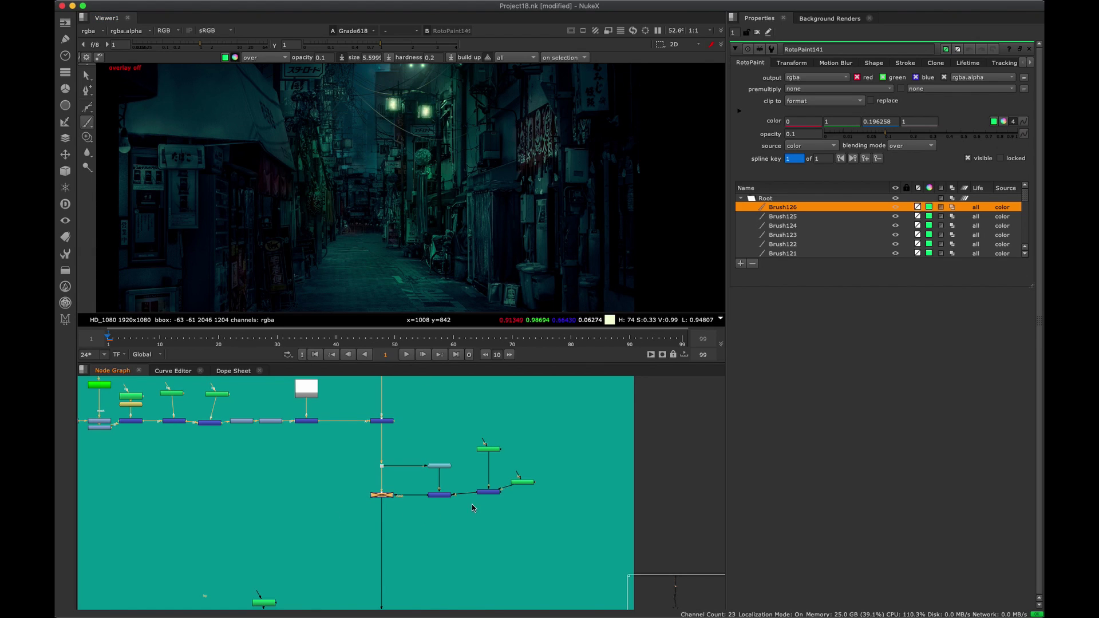
key(d)
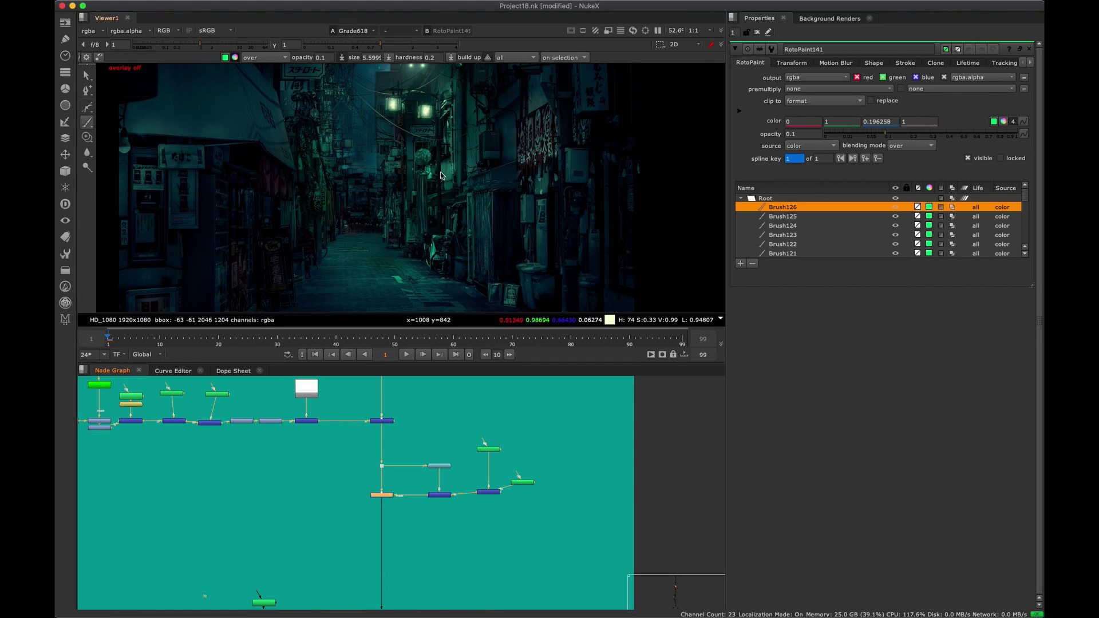
Toggle Grade618 repeatedly while comparing the wall beside the round ornament up close.
scroll(461, 166, up, 8)
key(d)
key(d)
key(d)
key(d)
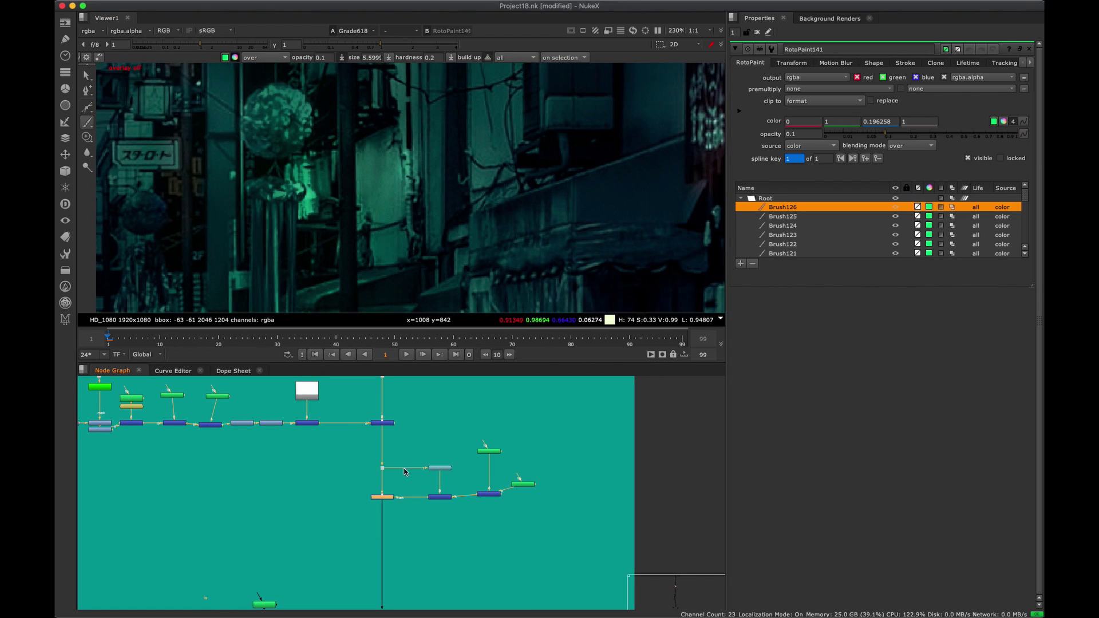
mouse_move(396, 172)
middle_down()
mouse_move(379, 201)
mouse_move(177, 208)
mouse_move(395, 193)
middle_up()
key(d)
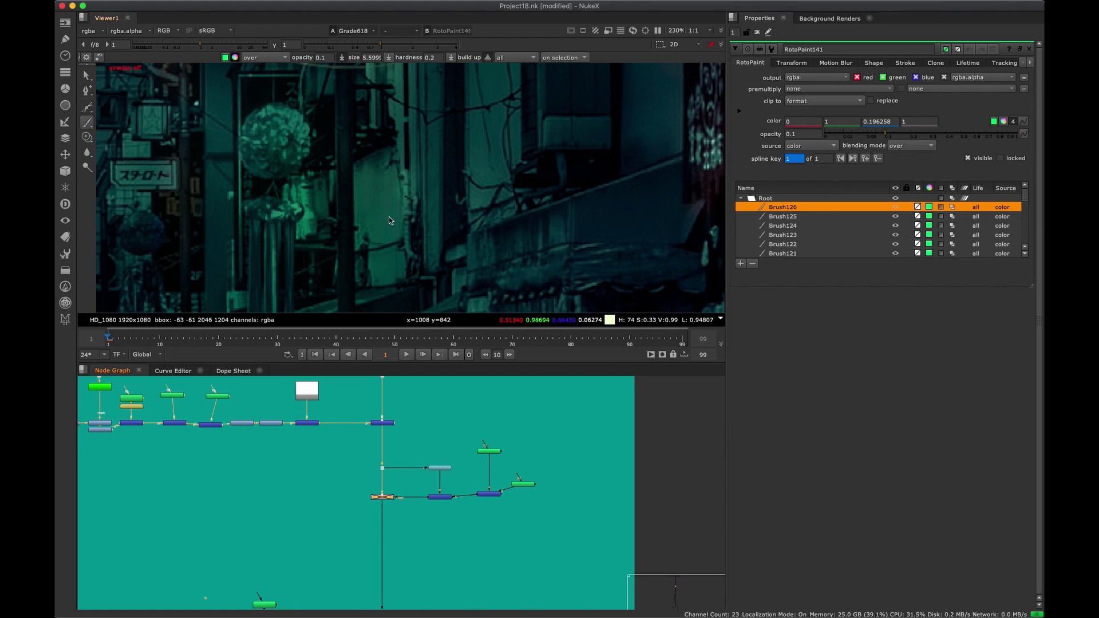
Compare the guide's orange and red marks on the circled wall with the Grade618 output.
scroll(401, 205, up, 3)
scroll(374, 209, down, 3)
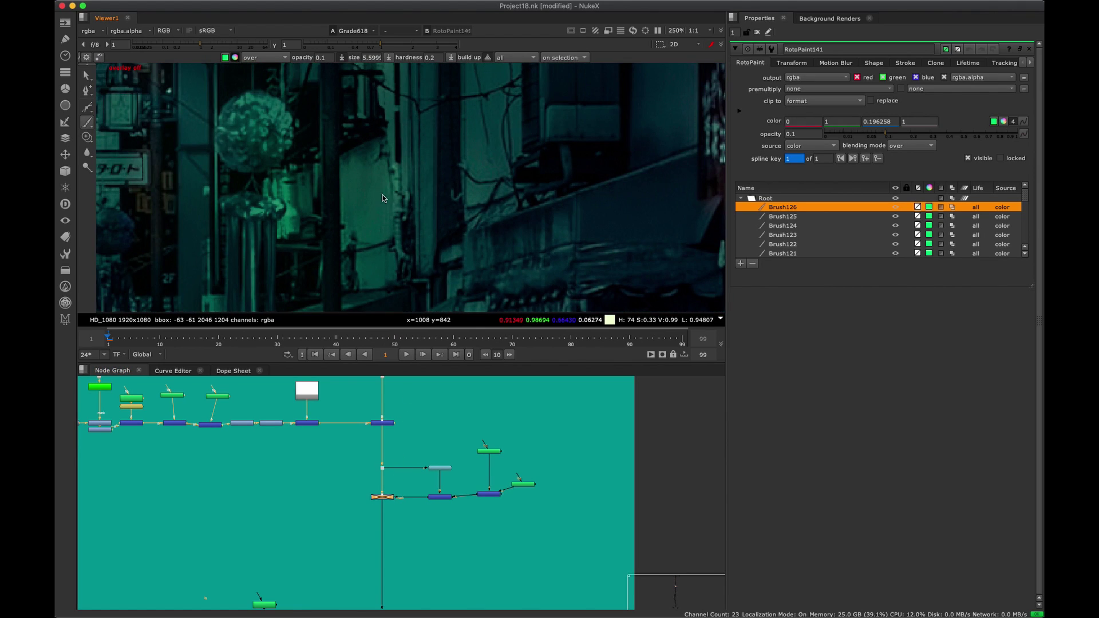
key(1)
scroll(356, 178, down, 2)
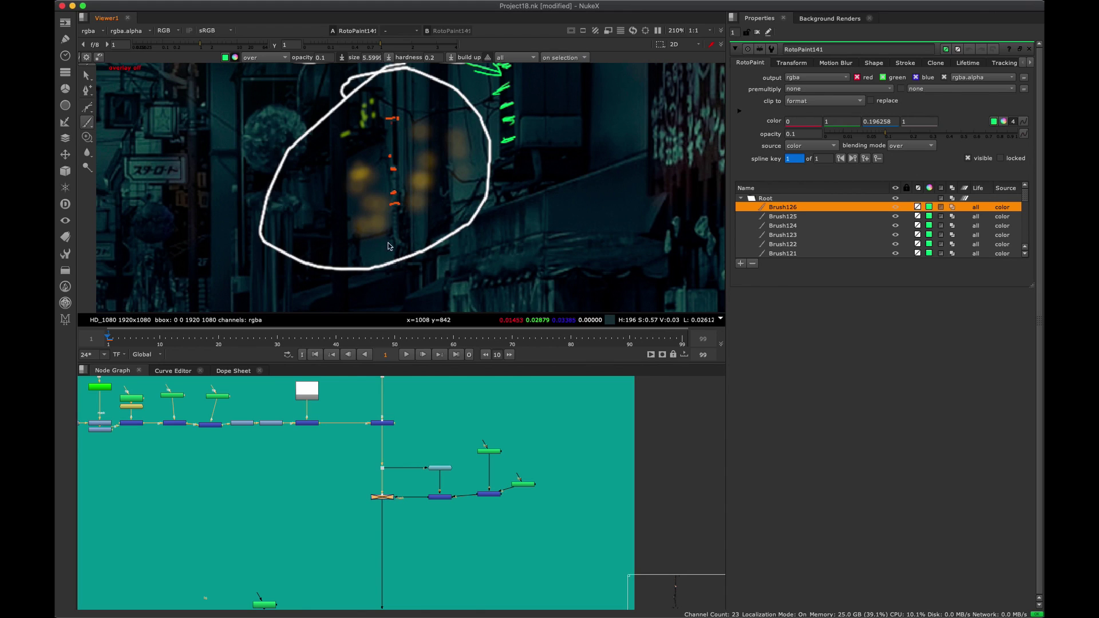
key(2)
Show the Grade303 output, toggle that node to compare its effect, and examine the area around the lanterns.
scroll(409, 475, down, 5)
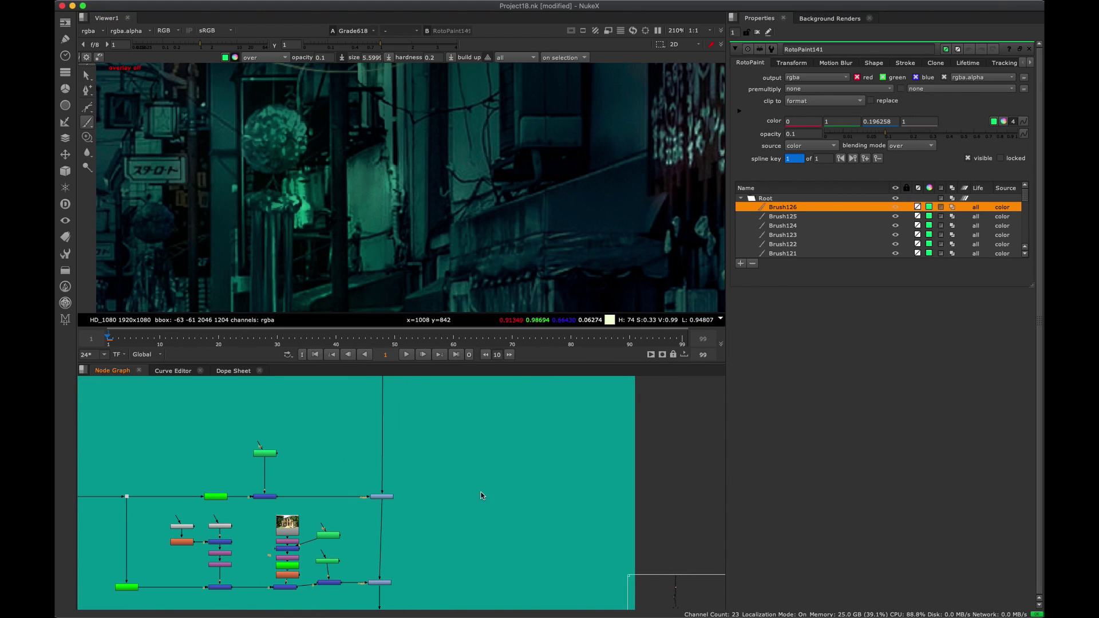
drag(481, 467, 374, 511)
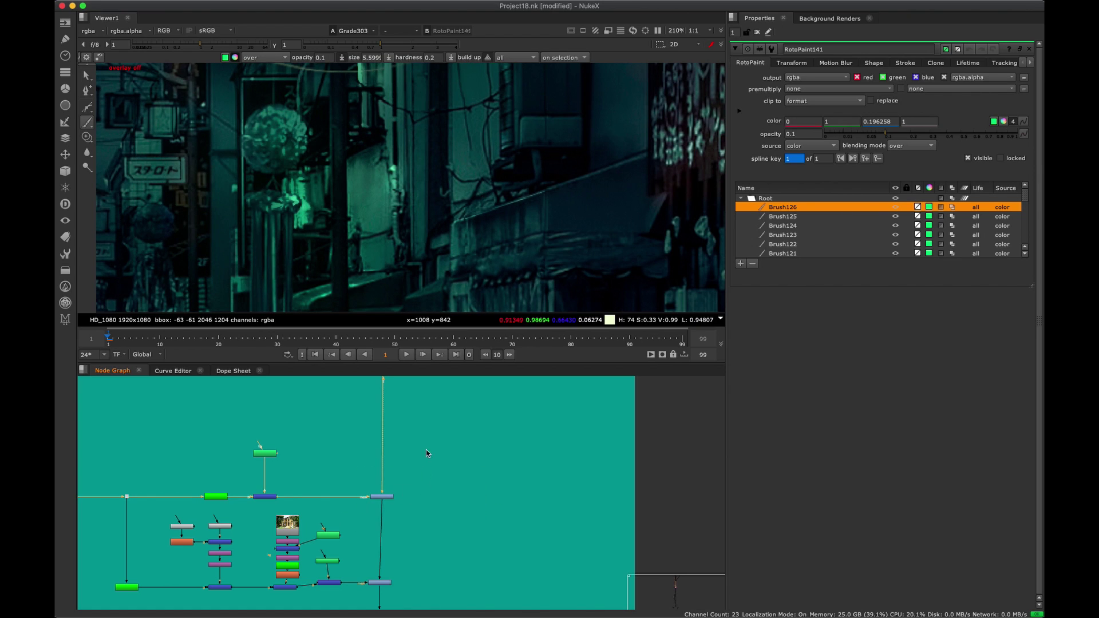
key(1)
key(d)
scroll(420, 185, down, 2)
key(d)
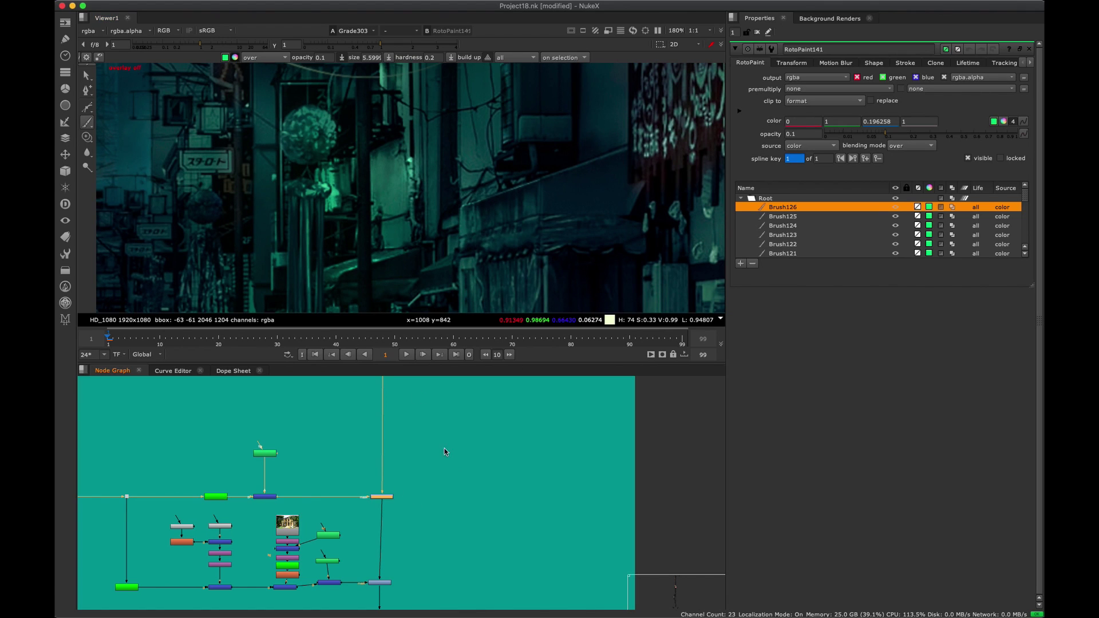
scroll(512, 197, up, 3)
scroll(510, 190, down, 5)
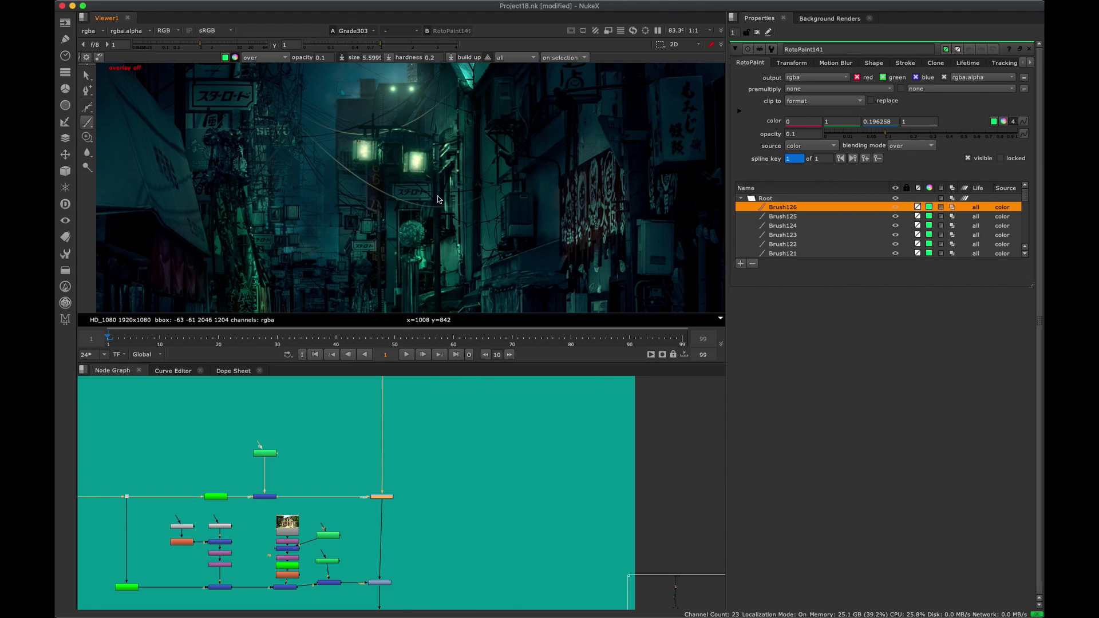
scroll(514, 214, up, 2)
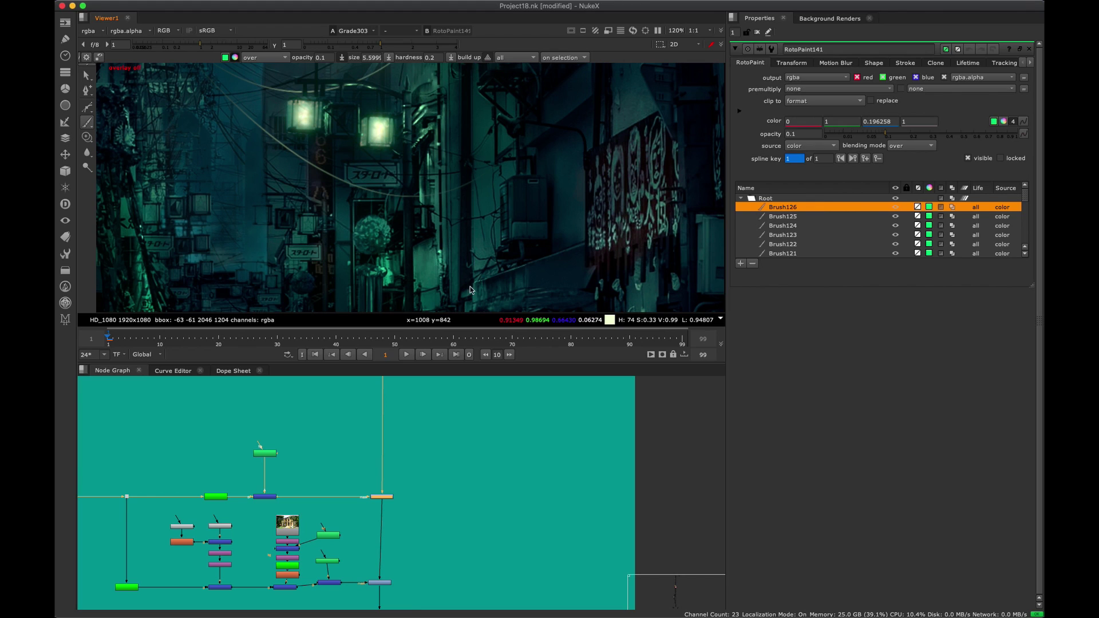
Select the grade node below Grade303 on the main line and show its Grade612 output in the viewer.
drag(444, 480, 320, 515)
middle_drag(415, 496, 423, 444)
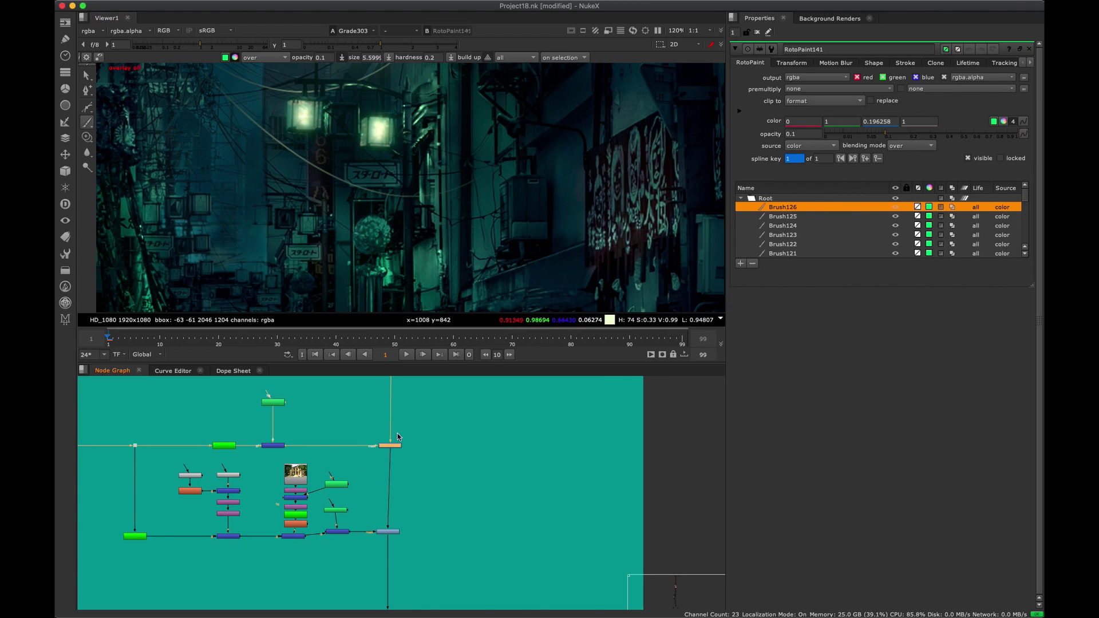
middle_drag(343, 246, 522, 185)
middle_drag(459, 428, 503, 410)
drag(457, 406, 413, 440)
middle_drag(466, 436, 459, 390)
drag(459, 436, 399, 486)
key(1)
Disable Grade612 and examine the lanterns and the wall beside the painted shutter up close.
click(470, 461)
middle_drag(474, 459, 345, 493)
middle_drag(631, 162, 437, 222)
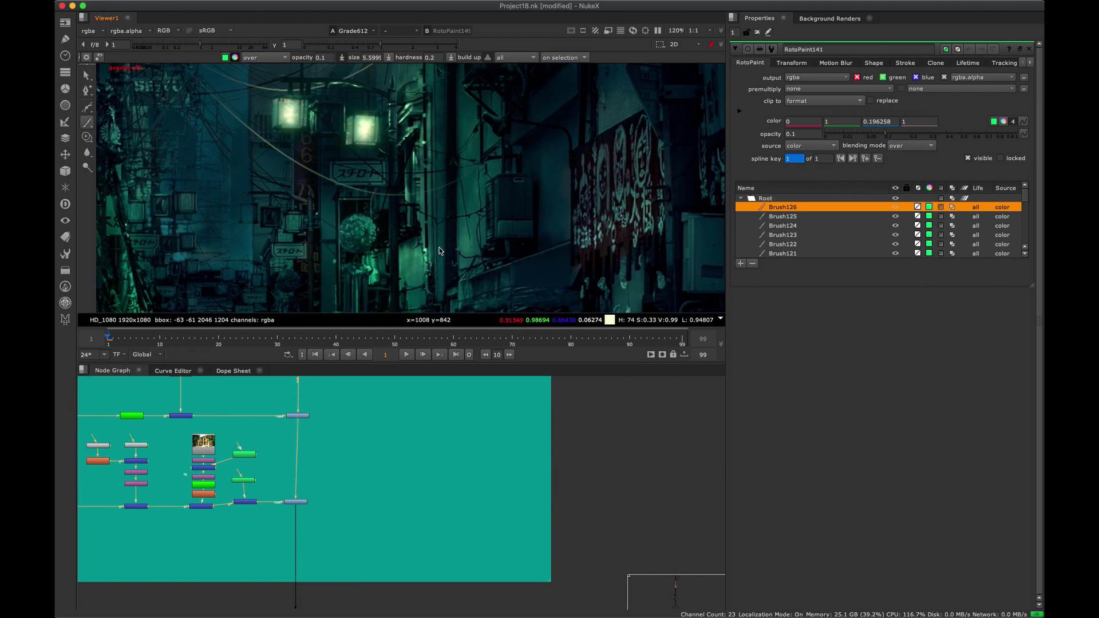
drag(366, 417, 260, 523)
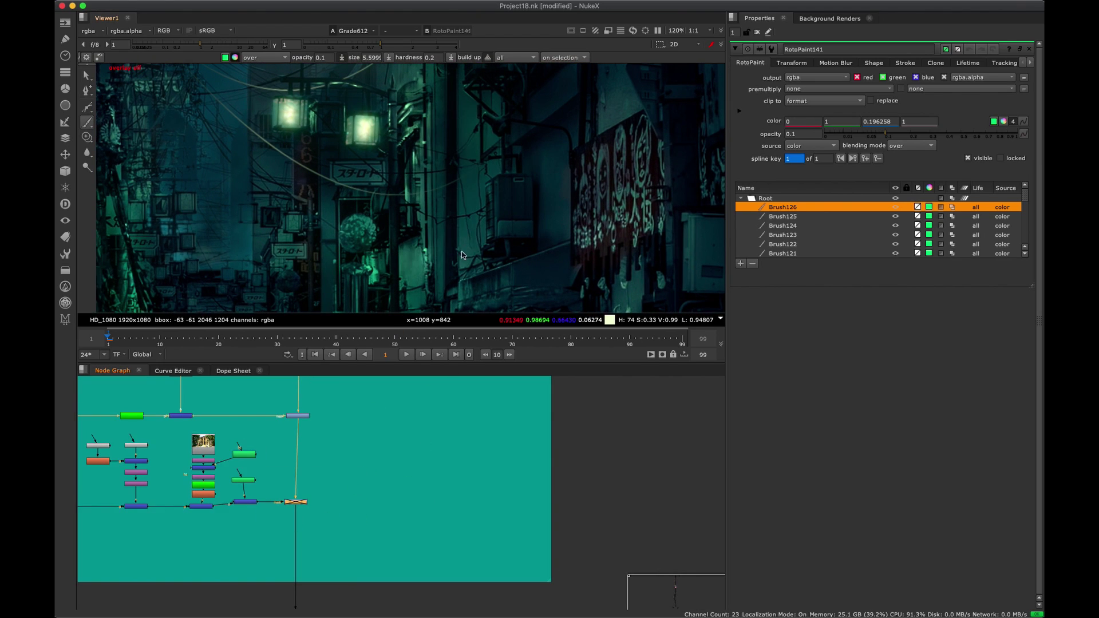
scroll(493, 169, up, 3)
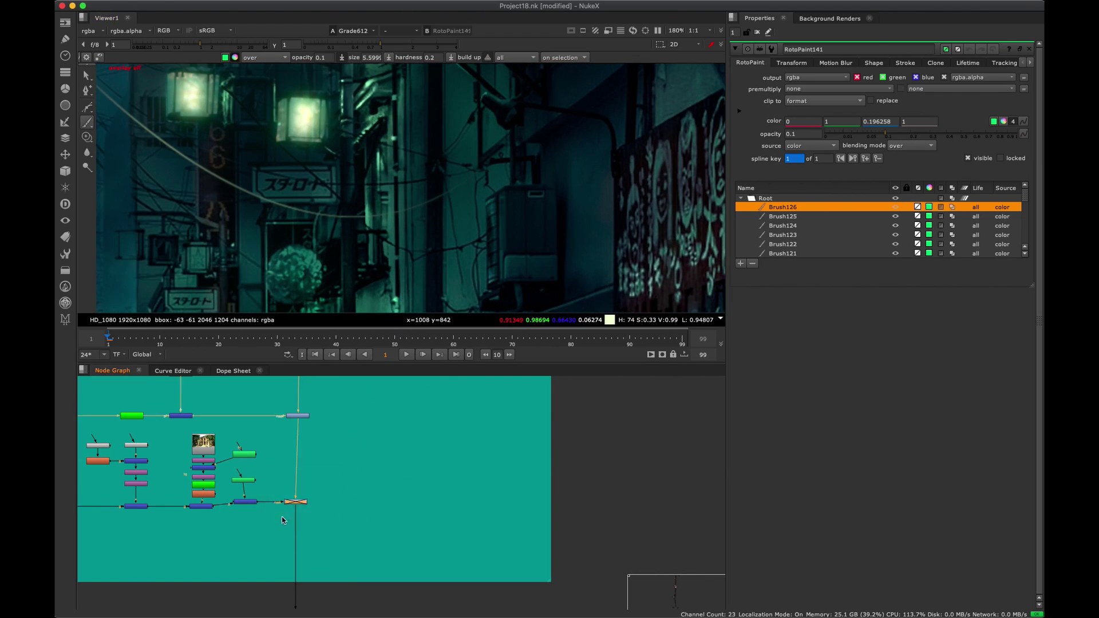
Toggle Grade612 to compare its effect and show the second grade node of the Restore Color and Wires group.
key(d)
key(d)
middle_drag(303, 483, 381, 435)
scroll(374, 186, down, 4)
middle_drag(334, 585, 368, 455)
click(353, 477)
key(1)
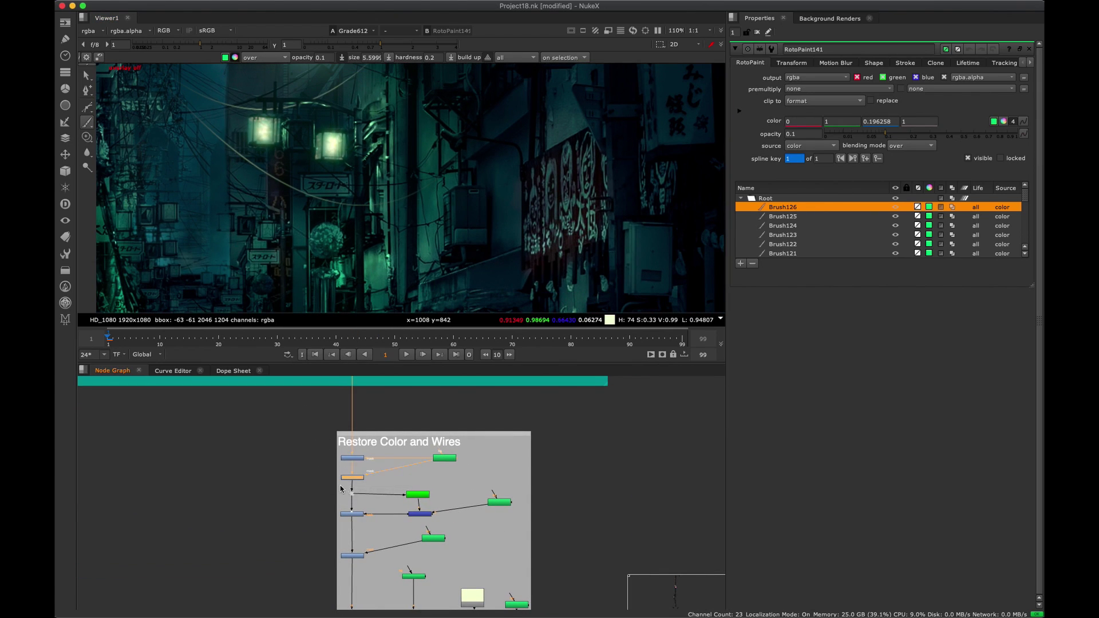
Show the Grade494 output from the Restore Color and Wires group and examine the whole alley.
middle_drag(351, 496, 313, 414)
click(317, 474)
key(1)
scroll(374, 248, down, 4)
middle_drag(373, 245, 443, 195)
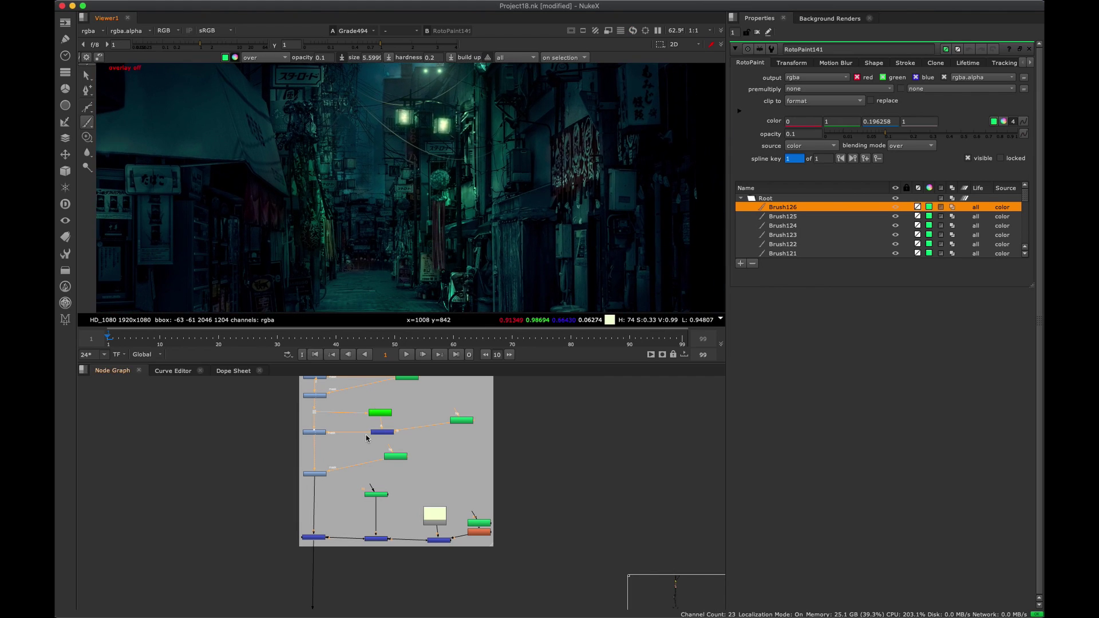
Step through the remaining main-line nodes of the Restore Color and Wires group, ending on the Merge718 output.
middle_drag(331, 389, 336, 458)
drag(361, 405, 266, 461)
key(1)
middle_drag(262, 503, 256, 403)
drag(348, 473, 250, 522)
key(1)
scroll(423, 222, down, 3)
middle_drag(422, 222, 435, 211)
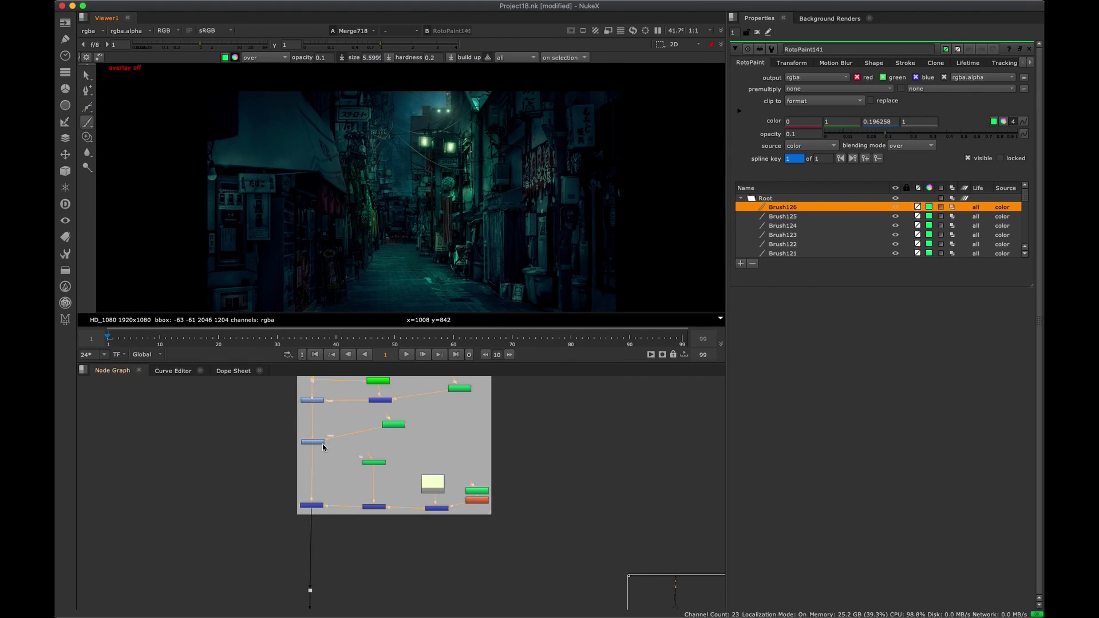
Examine the street surface in the Merge718 output up close and against the full frame.
scroll(654, 466, down, 3)
key(space)
scroll(360, 219, down, 2)
middle_drag(395, 561, 383, 234)
key(space)
scroll(409, 201, up, 3)
middle_drag(410, 200, 470, 163)
scroll(455, 186, up, 3)
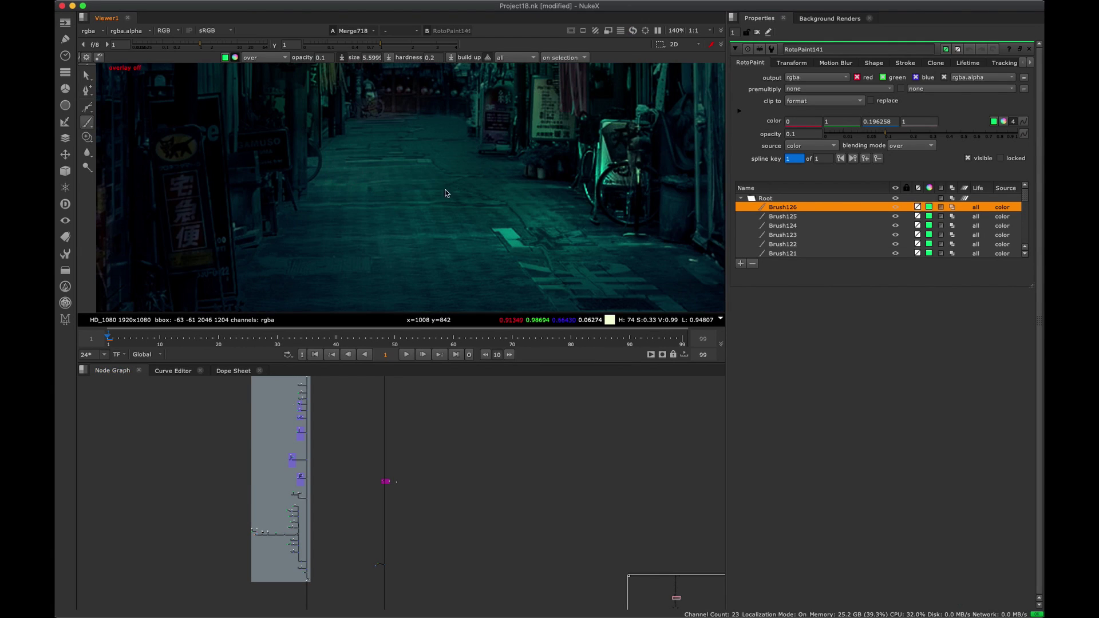
scroll(511, 295, down, 4)
scroll(337, 452, up, 4)
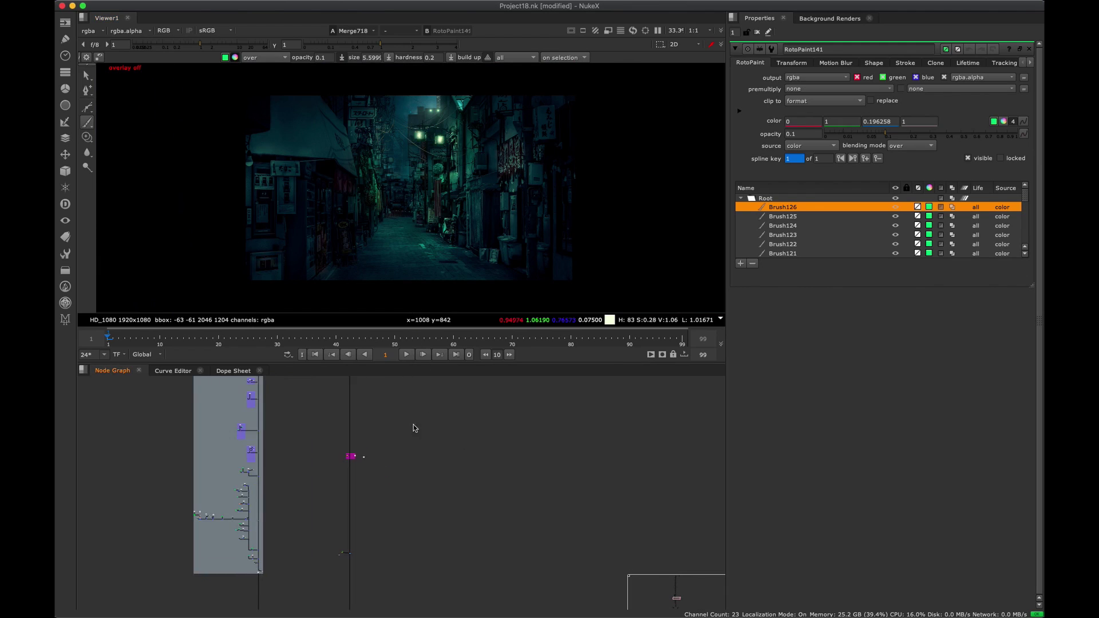
Locate the Extra Puddles group and show the Grain2_2 output in the viewer.
scroll(337, 453, up, 8)
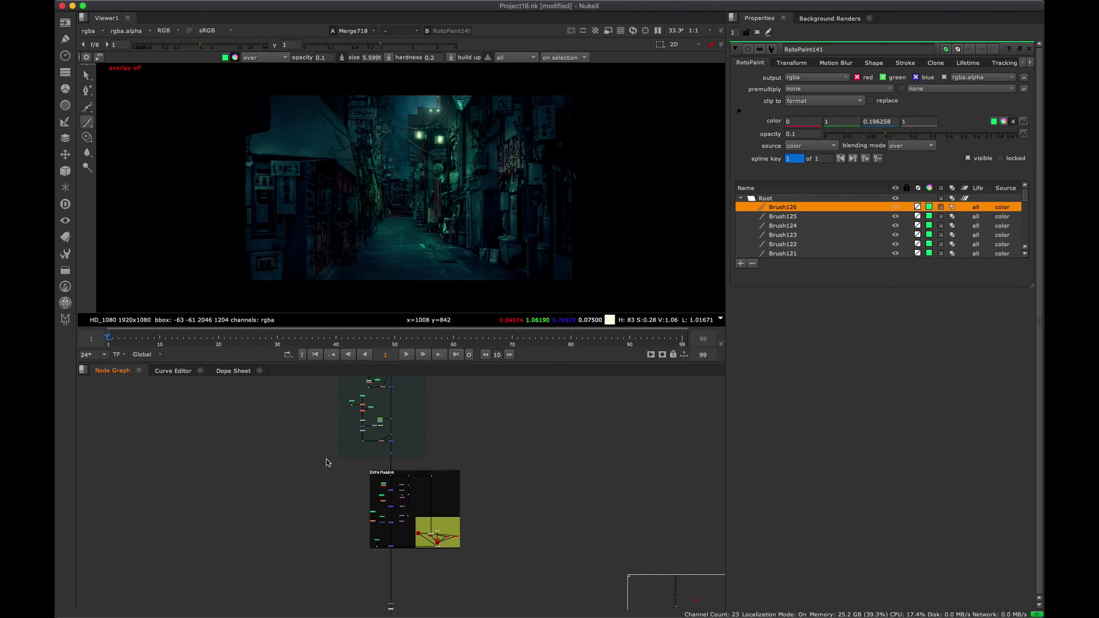
middle_drag(290, 462, 287, 422)
drag(370, 494, 289, 518)
key(1)
middle_drag(350, 550, 346, 382)
mouse_move(352, 452)
middle_down()
mouse_move(337, 450)
mouse_move(416, 480)
middle_up()
scroll(436, 439, down, 6)
middle_drag(286, 488, 319, 515)
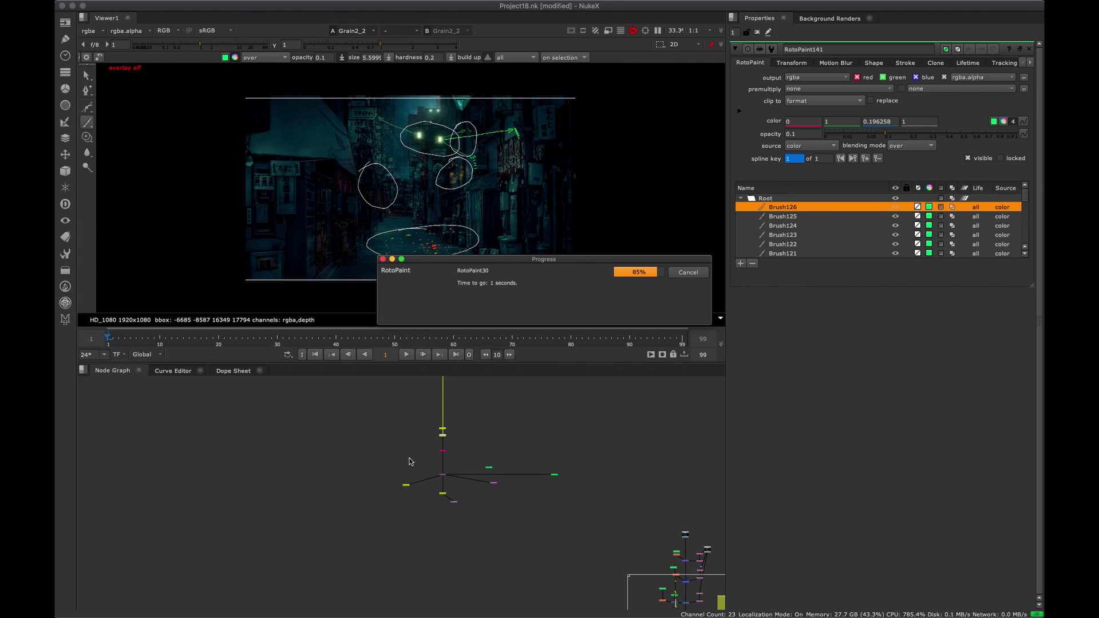
scroll(366, 466, right, 2)
scroll(344, 478, up, 2)
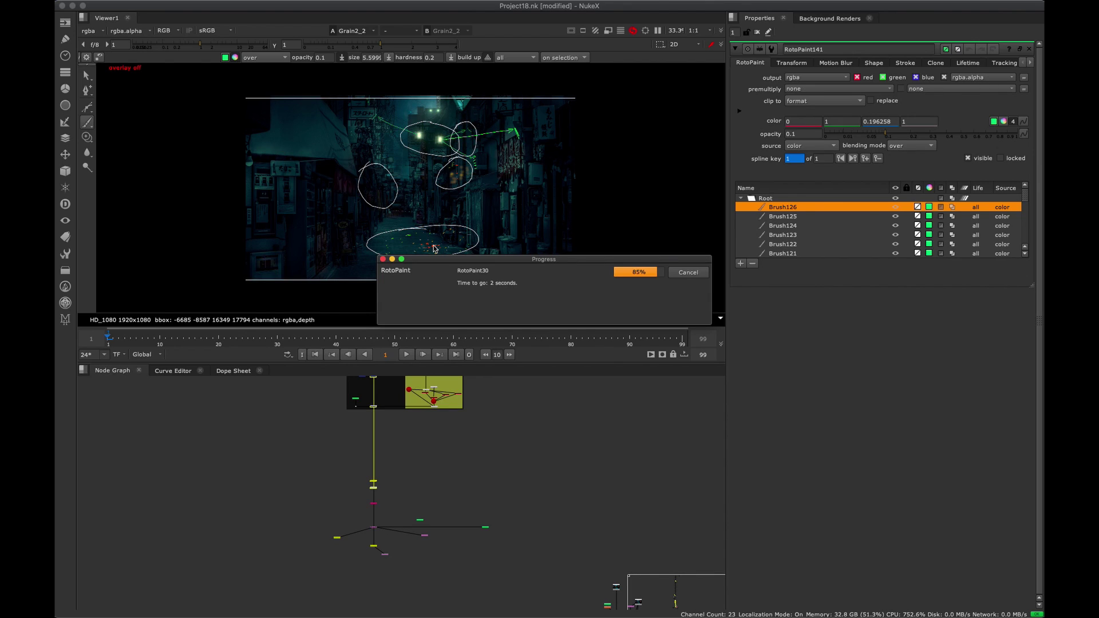
Find the group labelled FINAL in the node graph and show its Read43 image in the viewer.
middle_drag(393, 490, 448, 461)
scroll(450, 449, down, 4)
middle_drag(313, 501, 481, 434)
middle_drag(392, 492, 506, 427)
scroll(470, 449, up, 5)
scroll(395, 445, up, 5)
click(446, 419)
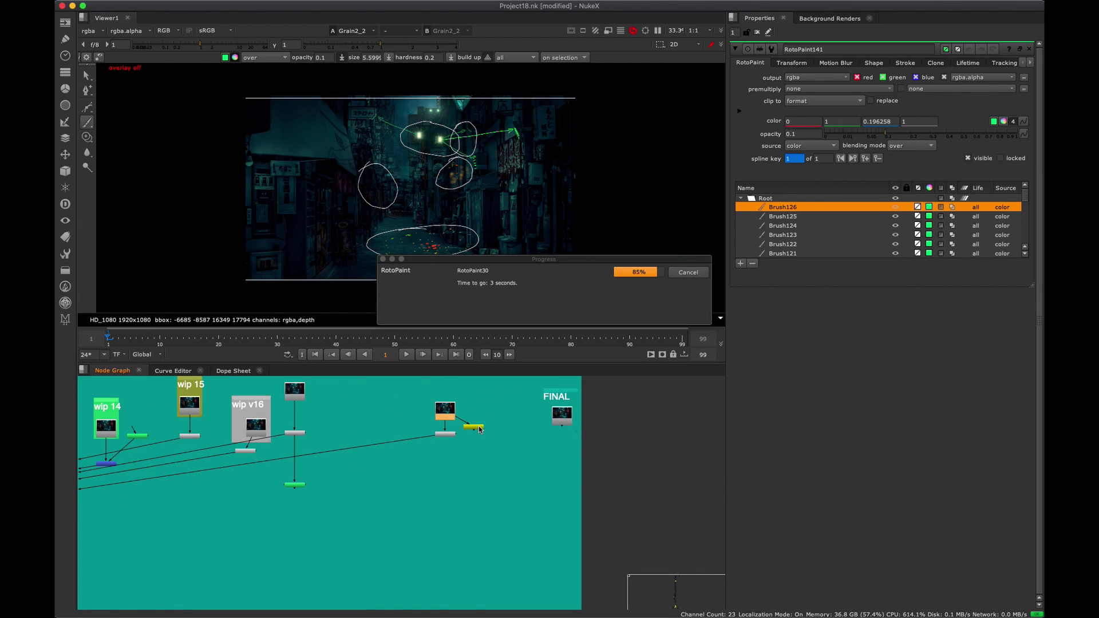
key(1)
click(564, 419)
key(1)
Enlarge the viewer and examine the wet ground, puddles and cyan and red reflections in the final image.
scroll(455, 226, up, 6)
key(space)
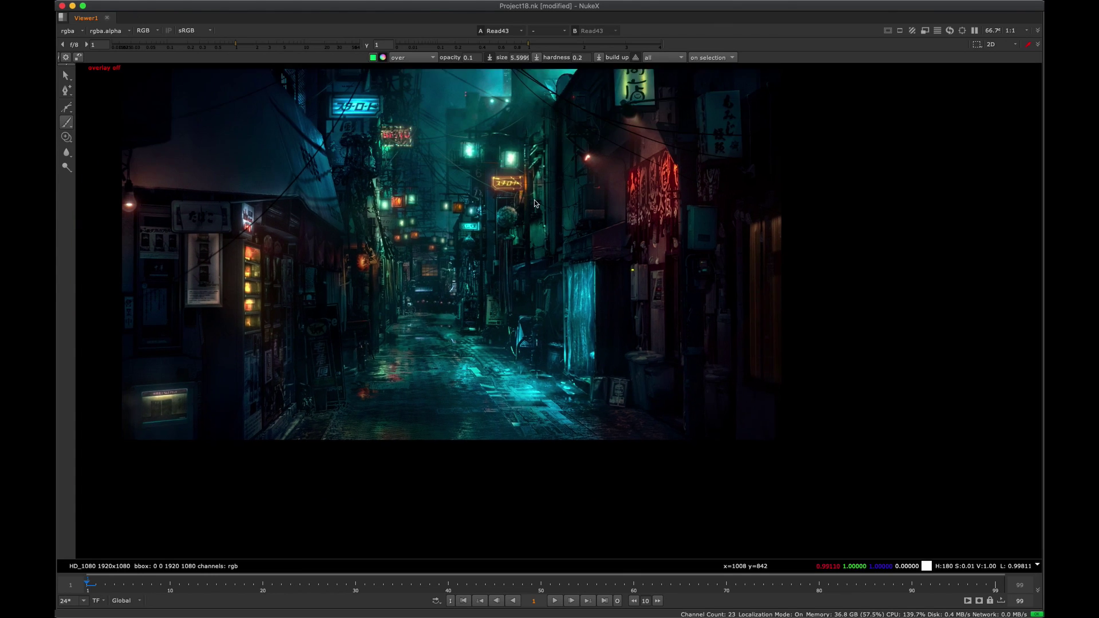
scroll(486, 357, down, 6)
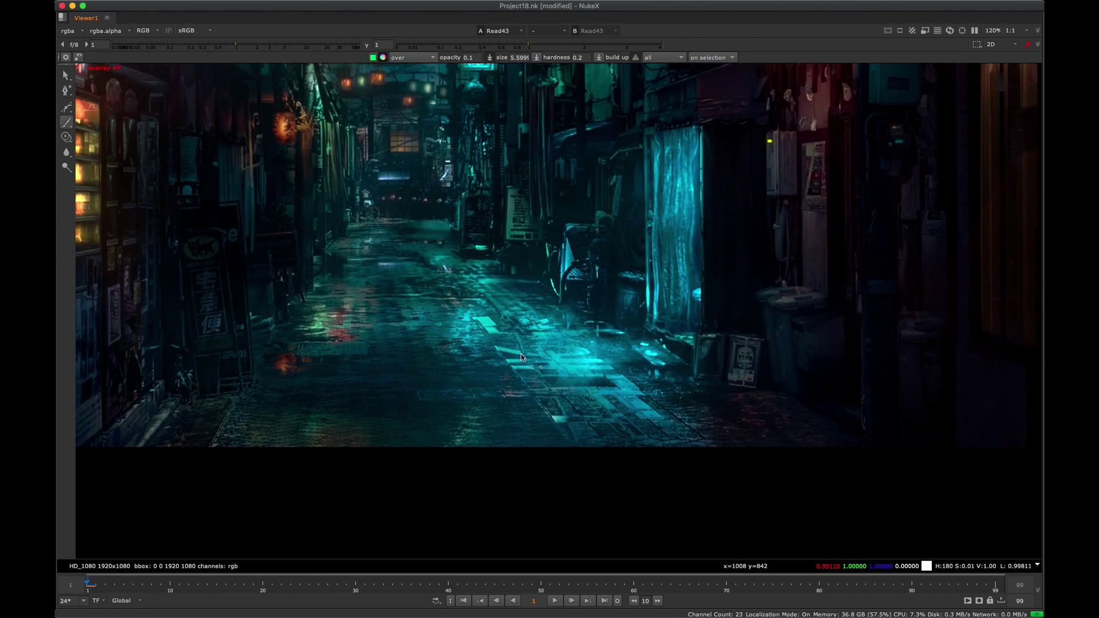
scroll(474, 366, up, 3)
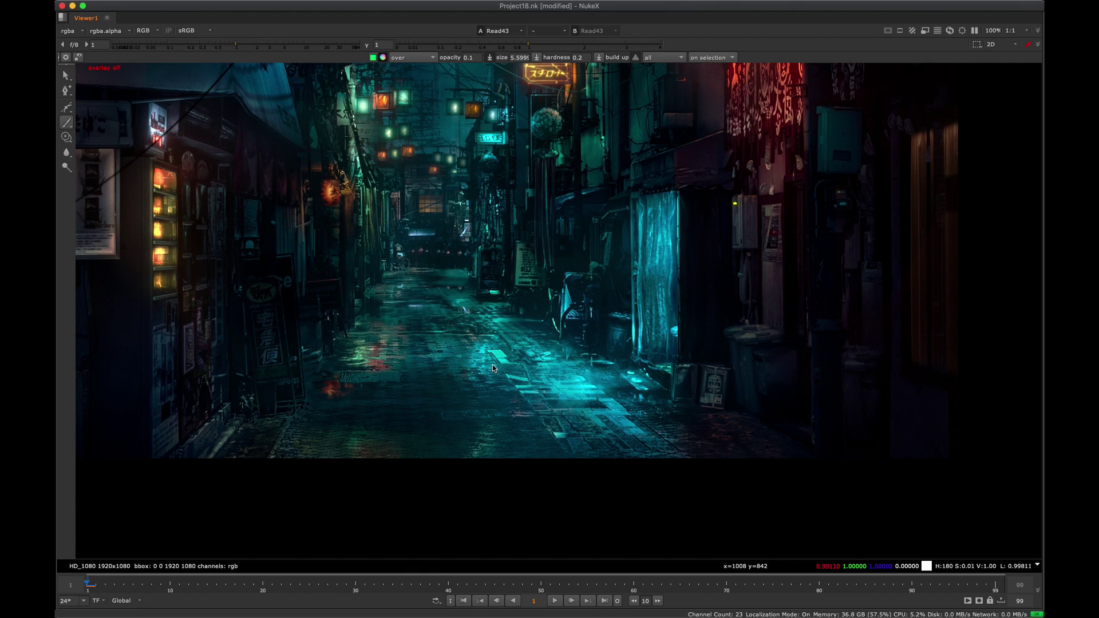
scroll(496, 362, down, 2)
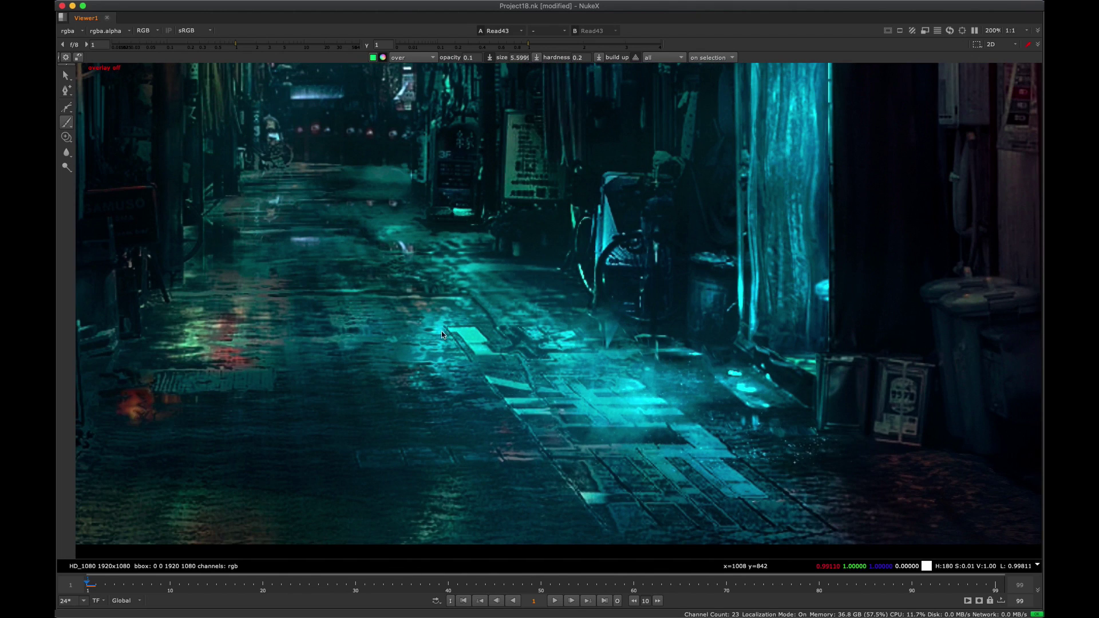
scroll(410, 325, down, 3)
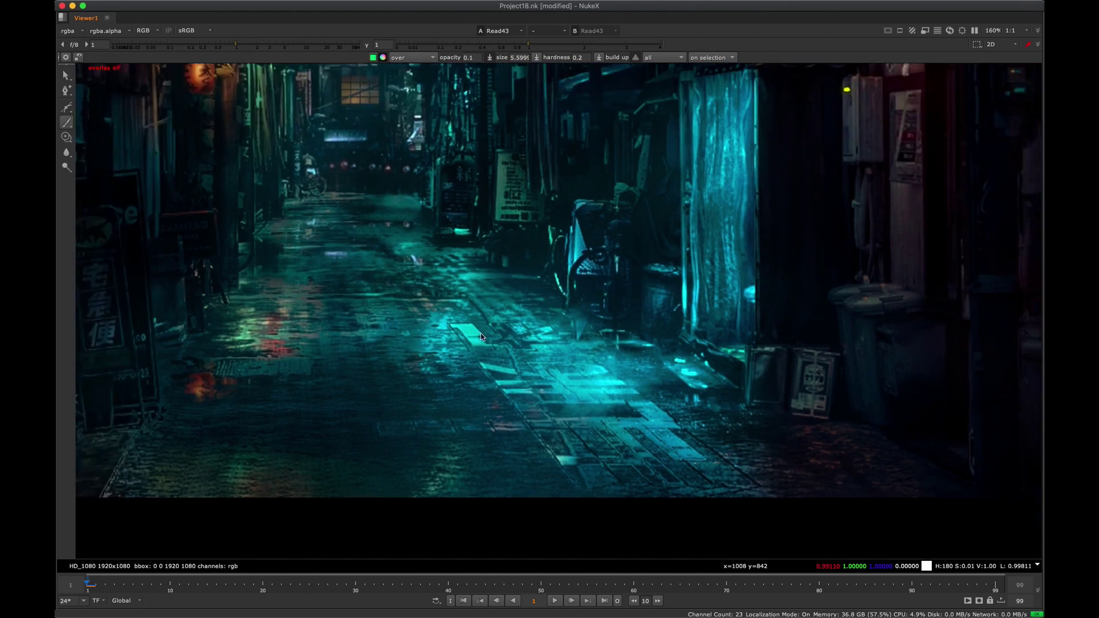
scroll(449, 337, down, 2)
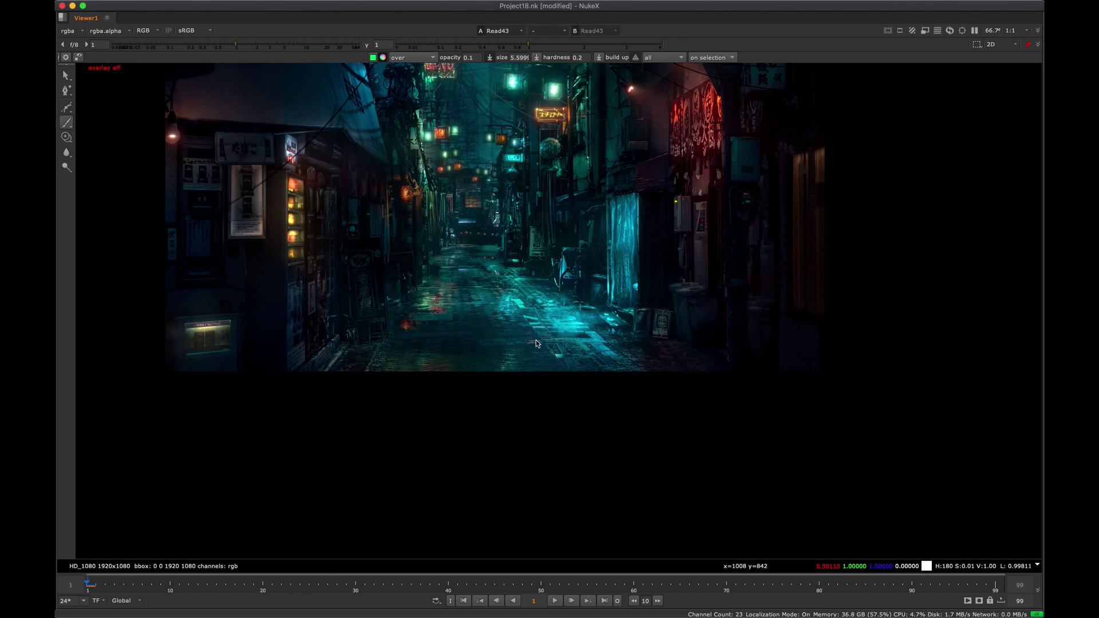
scroll(532, 363, up, 1)
middle_drag(571, 415, 462, 422)
Return to the node graph and show the output of Merge308, the merge node feeding RotoPaint141.
key(f)
key(space)
key(f)
middle_drag(412, 458, 383, 556)
alt+middle_drag(389, 491, 460, 464)
alt+middle_drag(410, 410, 573, 435)
middle_drag(573, 435, 369, 363)
alt+middle_drag(345, 449, 420, 449)
click(345, 457)
key(1)
click(471, 437)
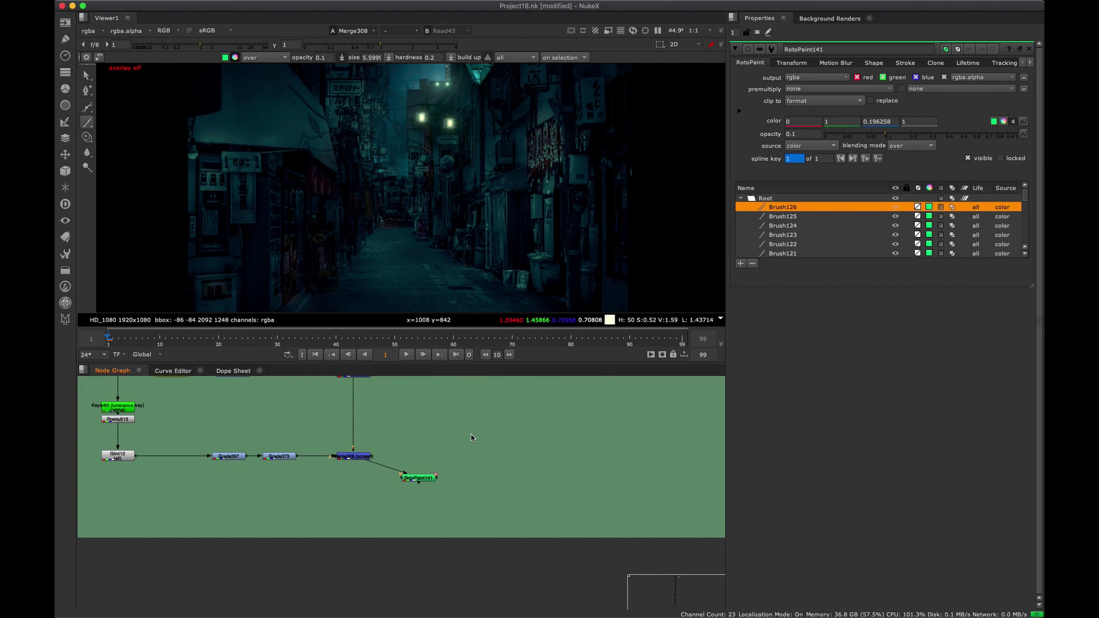